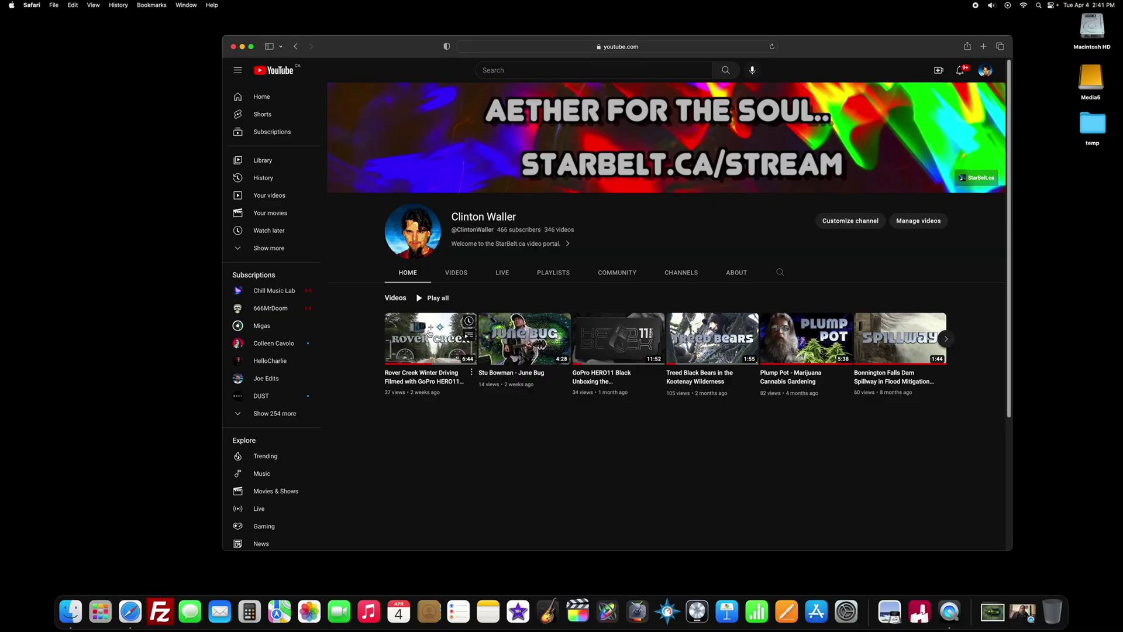
Open the Rover Creek winter driving video, then the Telemetry Overlay download options page.
left_click(429, 333)
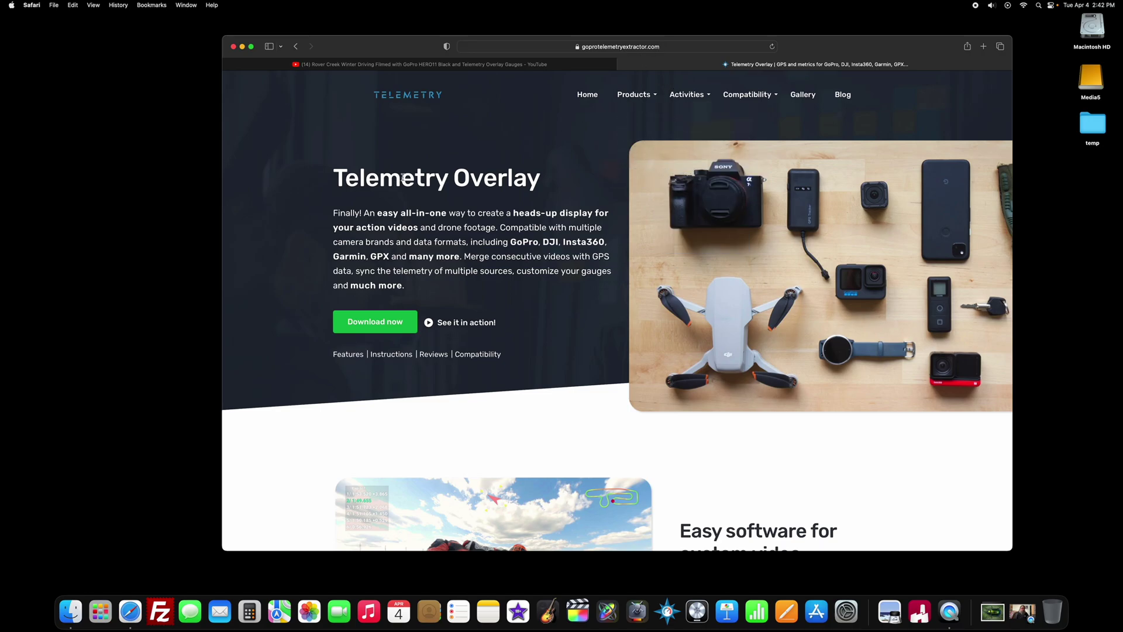
left_click(373, 326)
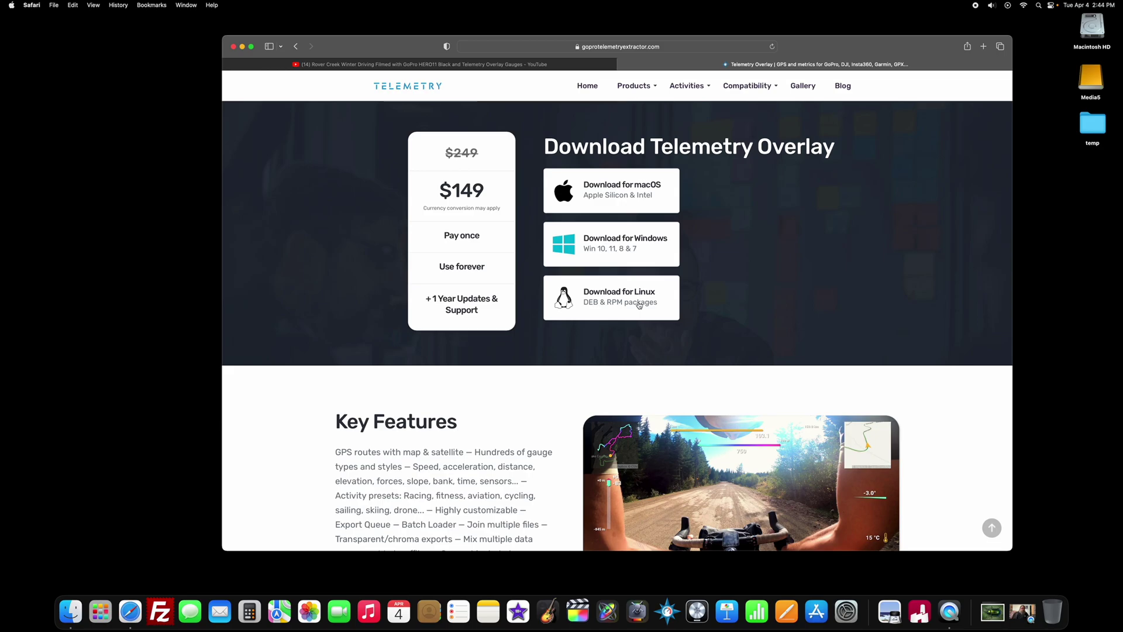
Minimize the Safari window with Cmd+M to reveal the desktop.
key("super+m")
Launch Telemetry Overlay and browse Media5 > GoPro HERO11 Black > 100GOPRO to pick GX010019.MP4.
left_click(654, 613)
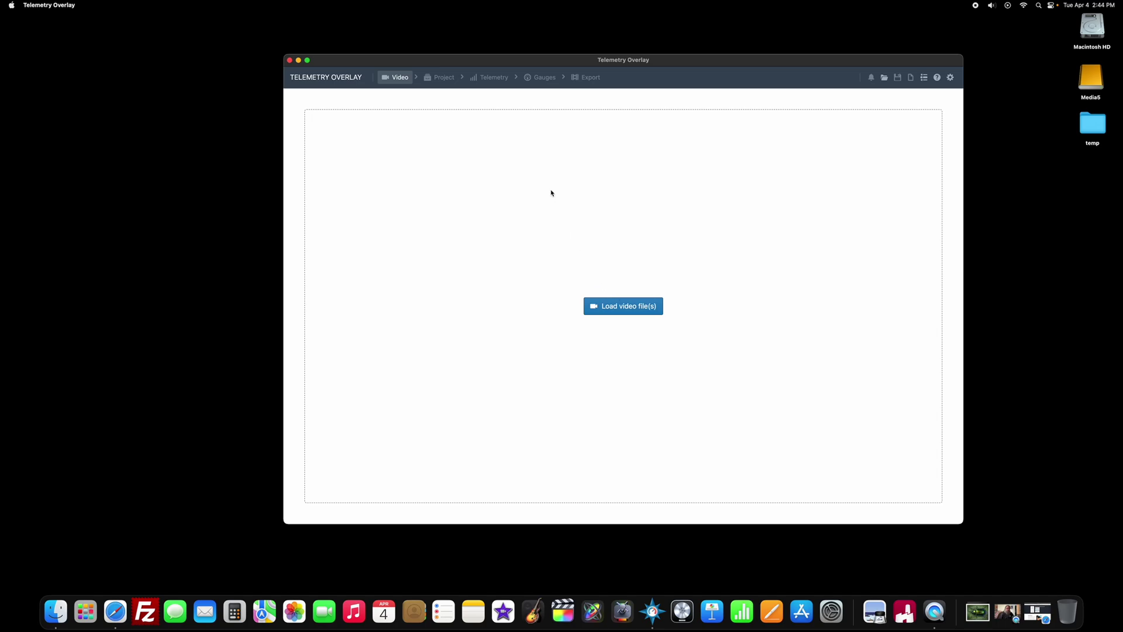
left_click(621, 308)
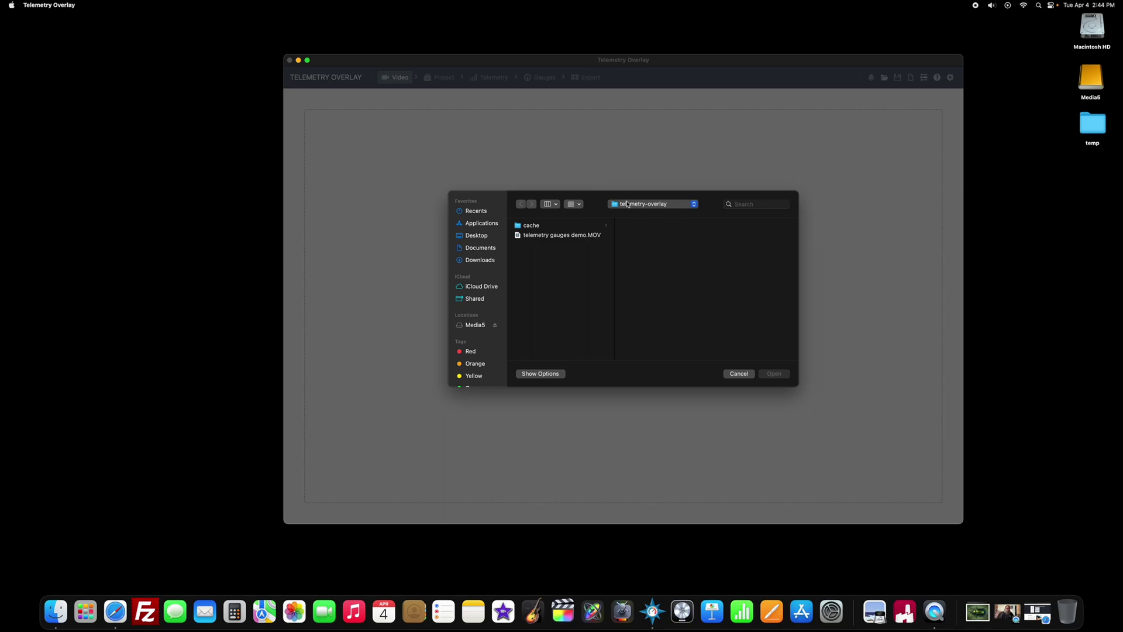
left_click(476, 326)
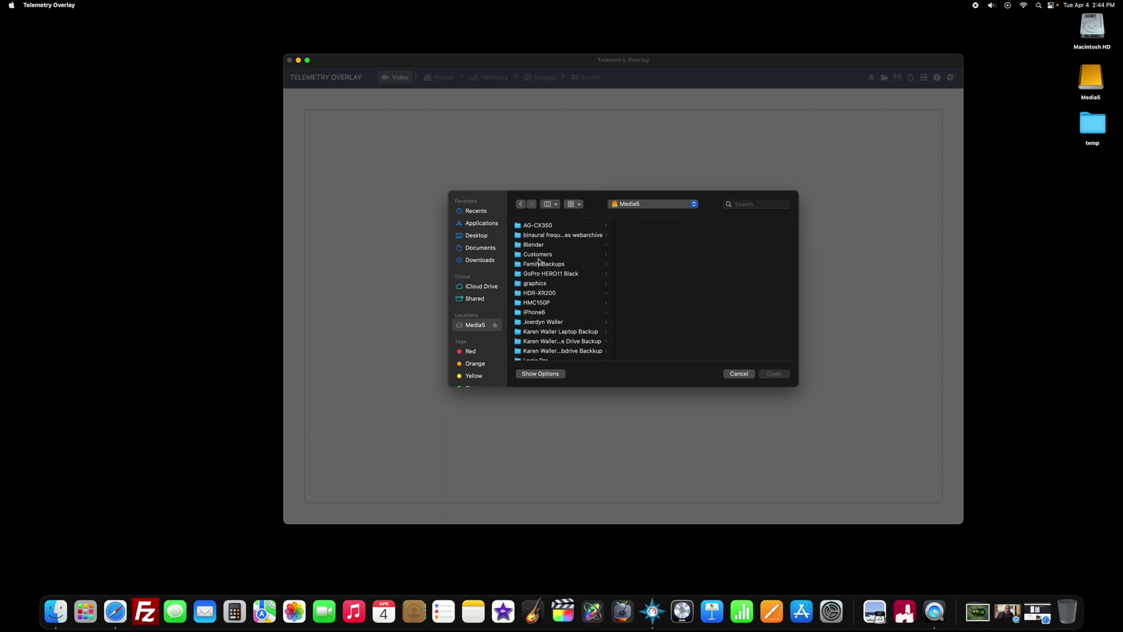
left_click(545, 274)
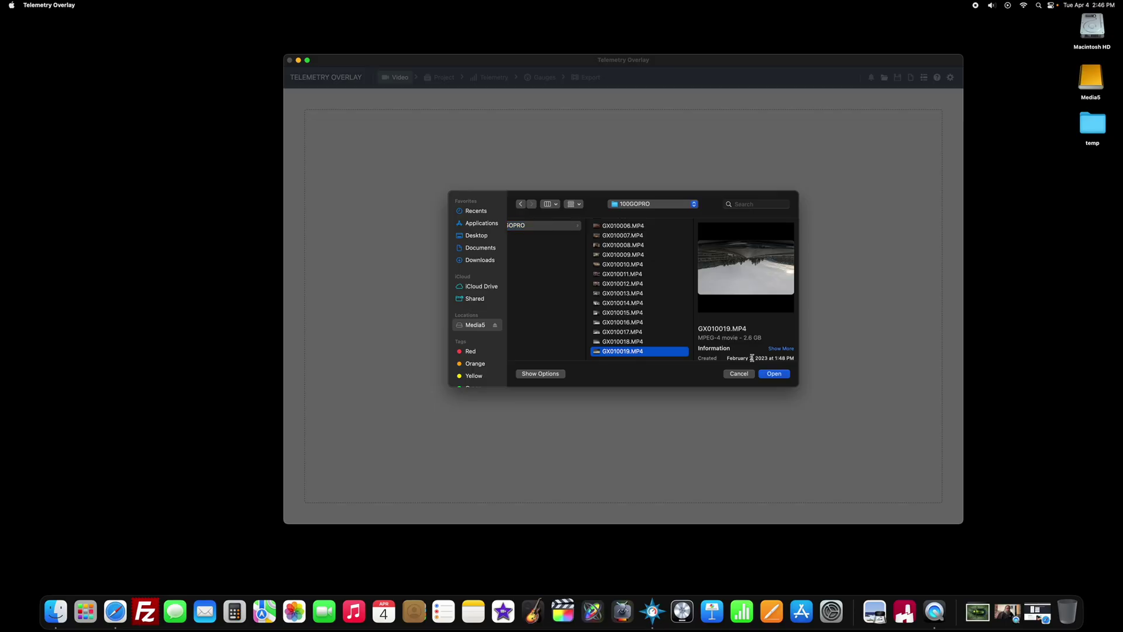
Load GX010019.MP4 without optimizing and scrub ahead to preview later footage.
left_click(774, 373)
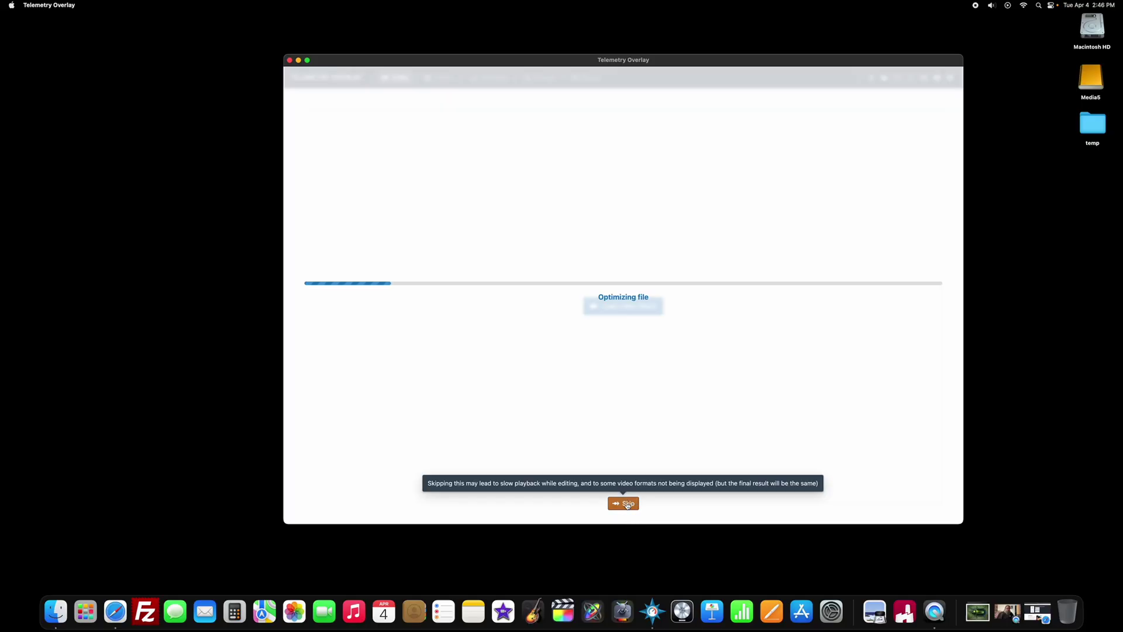
left_click(627, 504)
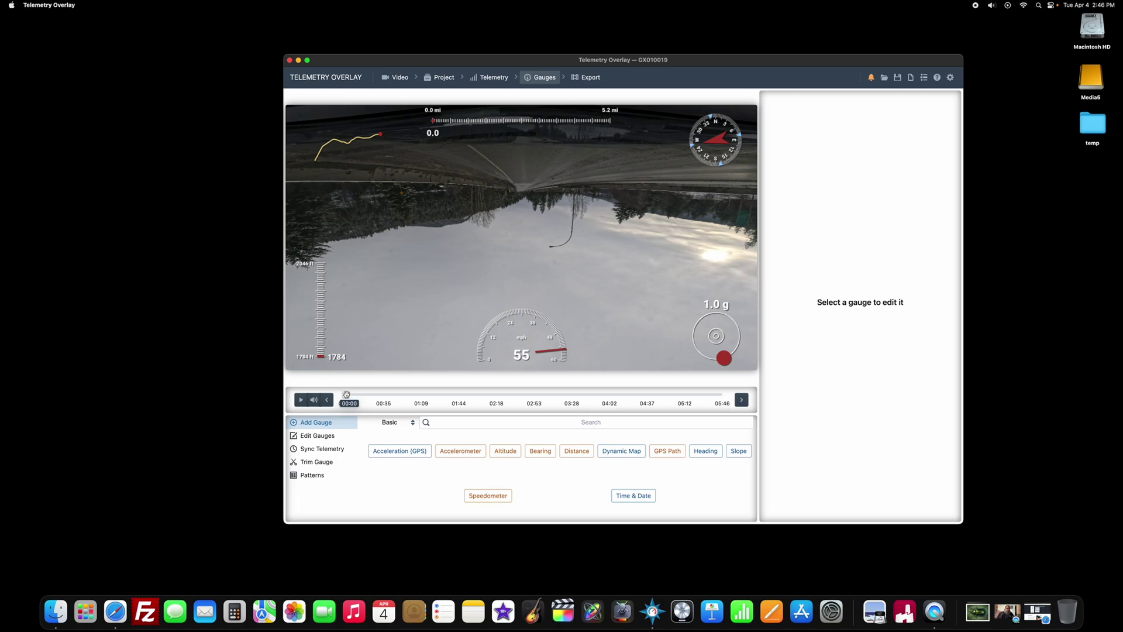
left_click_drag(347, 394, 603, 391)
left_click(589, 394)
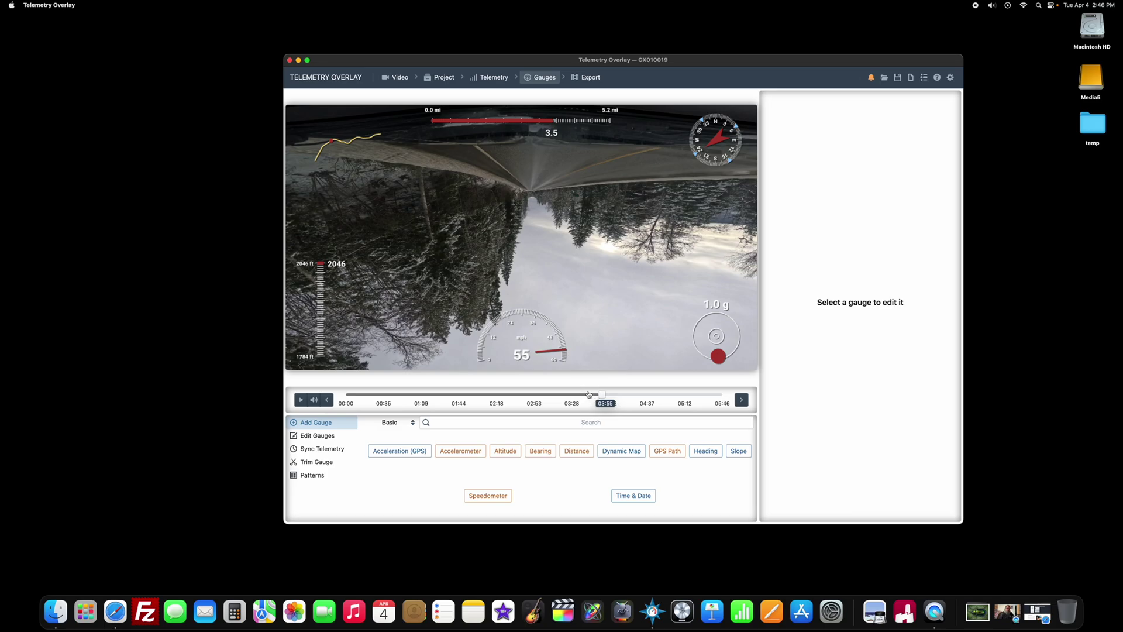
left_click_drag(602, 393, 369, 392)
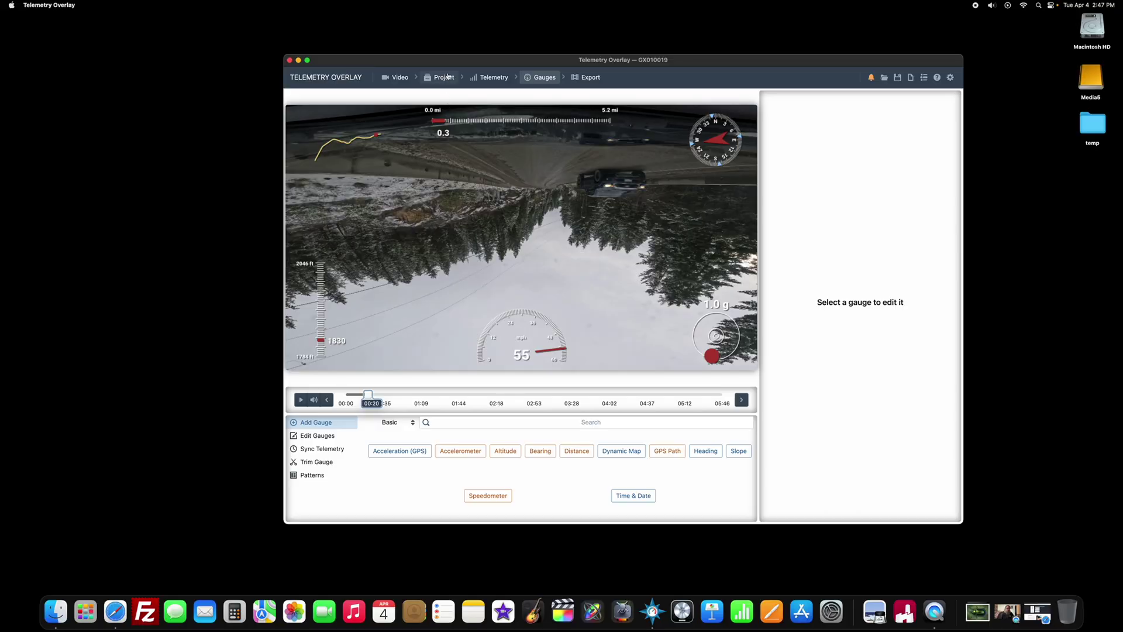
Trim the project to In 00:20 and Out 00:40, a 20-second duration.
left_click(445, 79)
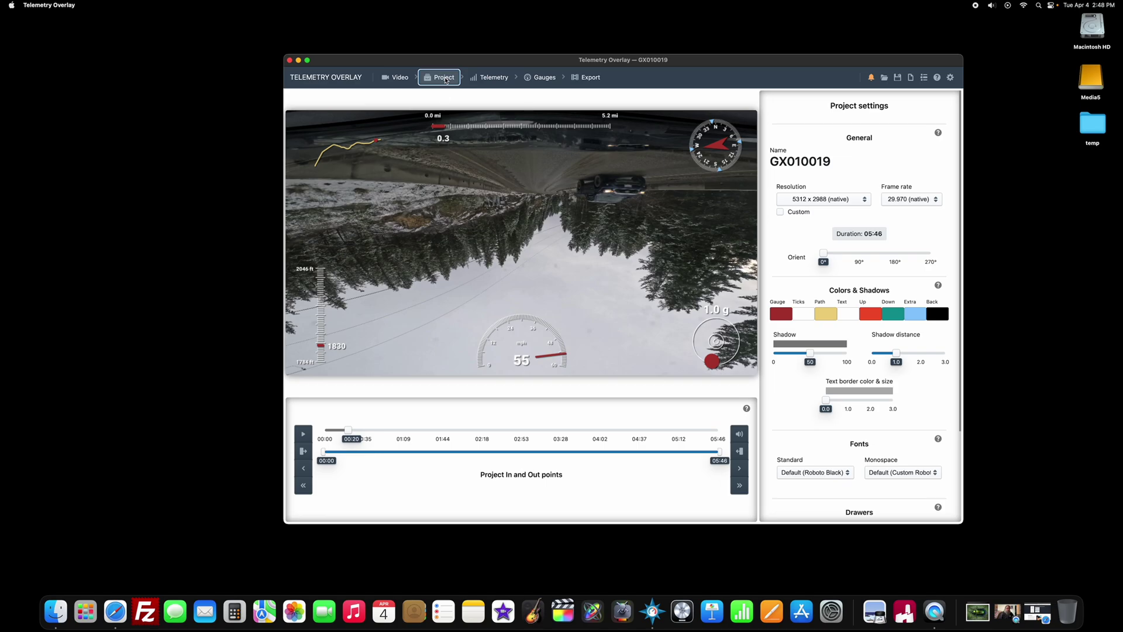
left_click_drag(348, 430, 348, 430)
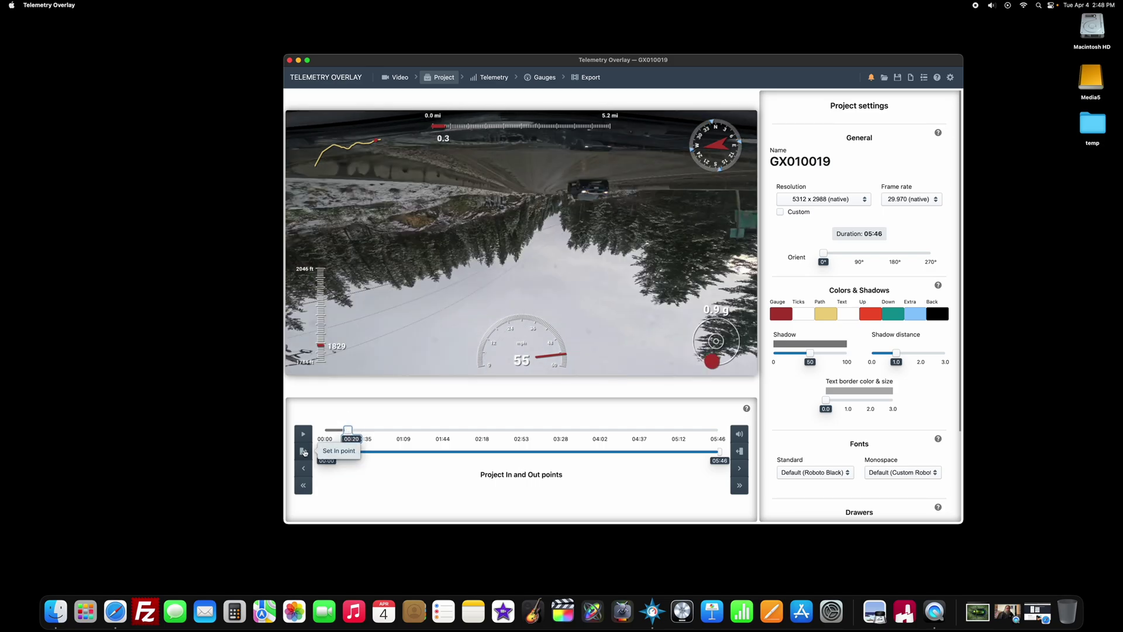
left_click(304, 451)
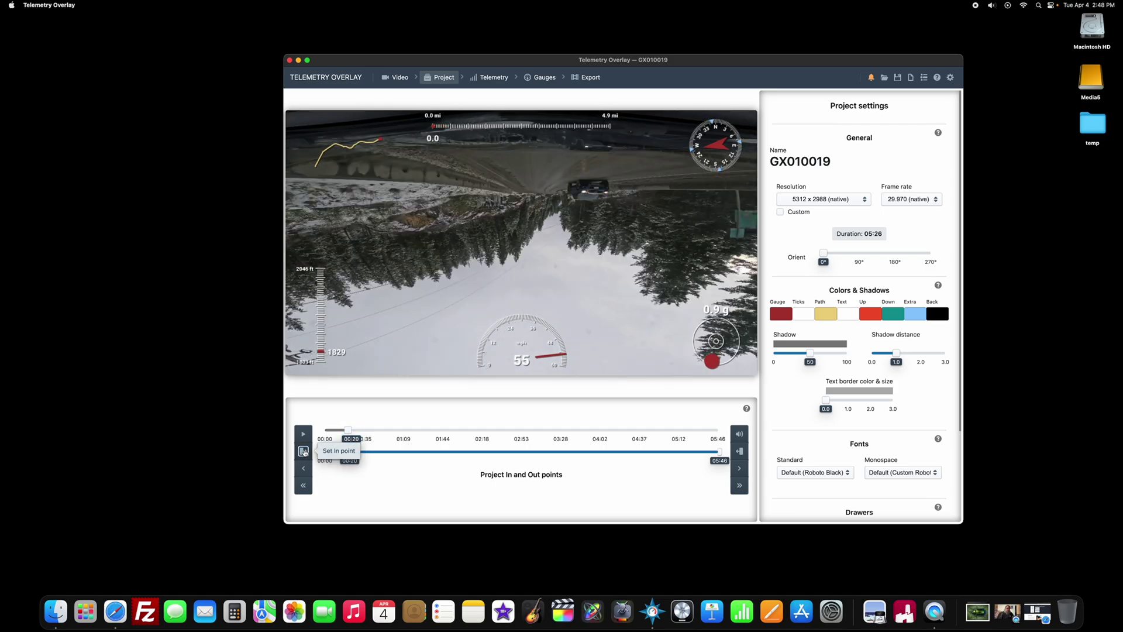
left_click_drag(720, 451, 374, 451)
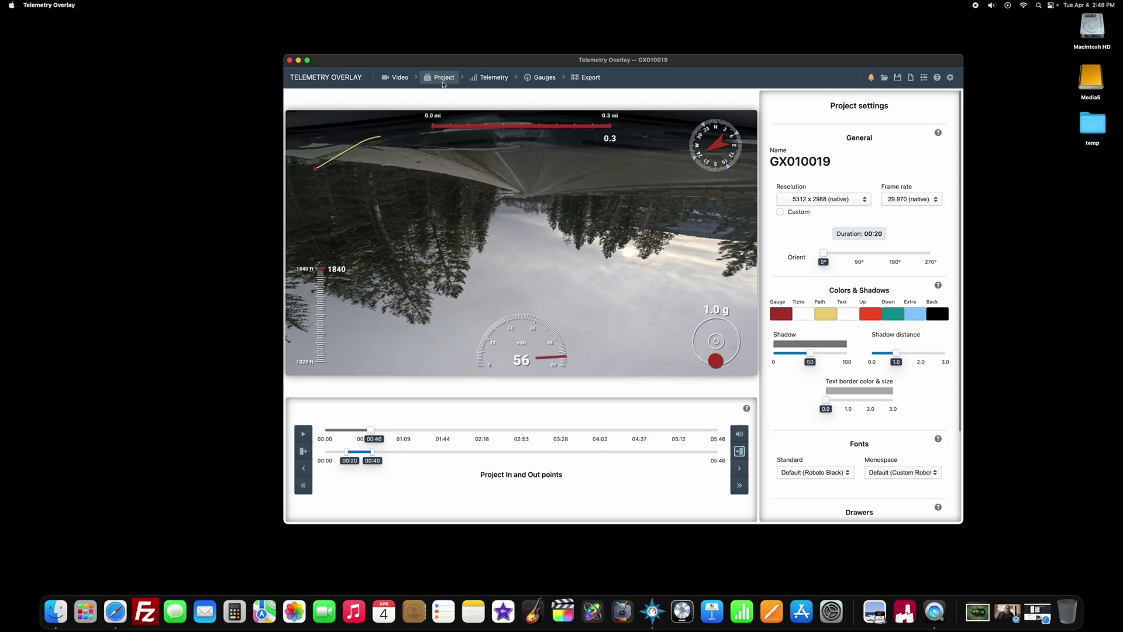
Review the loaded telemetry sources, then return to gauge editing on the trimmed 20-second timeline.
left_click(493, 78)
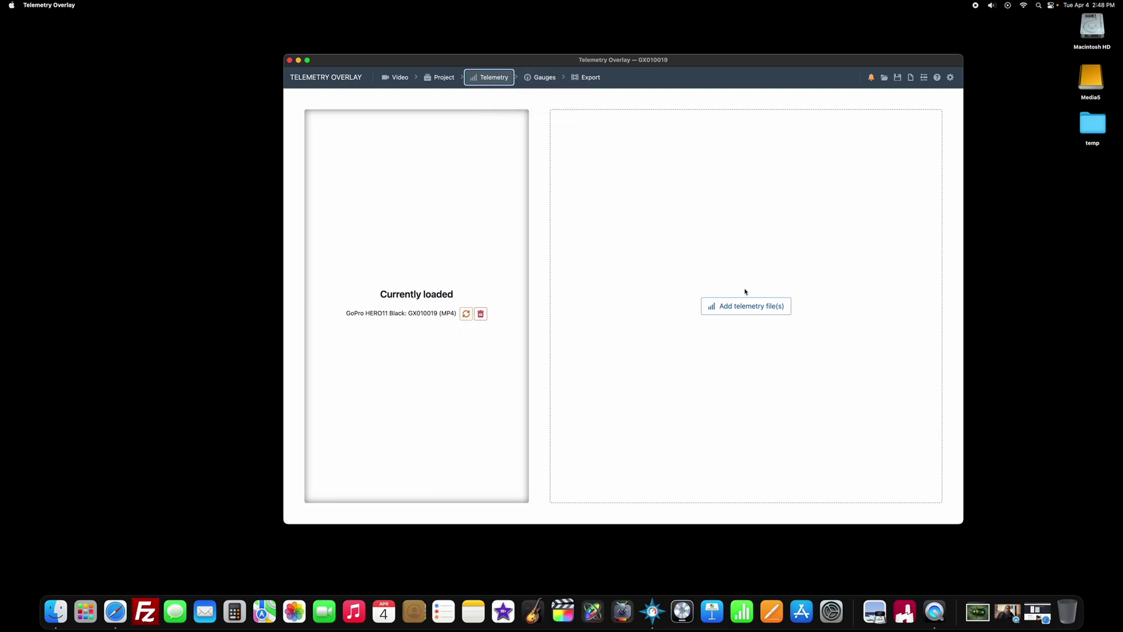
left_click(447, 78)
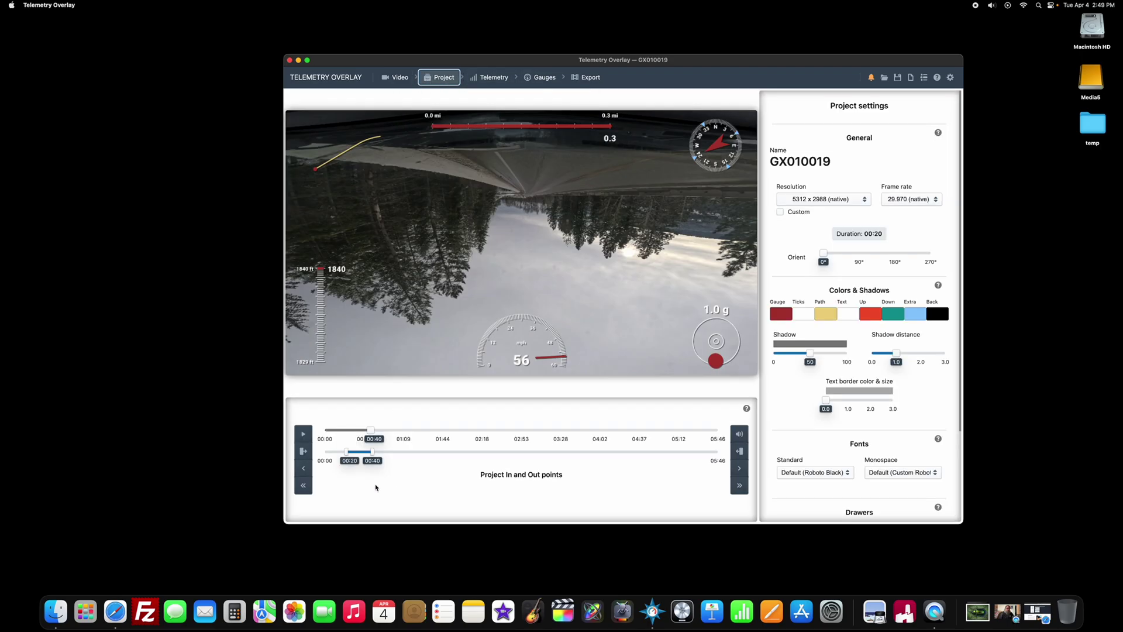
left_click(542, 80)
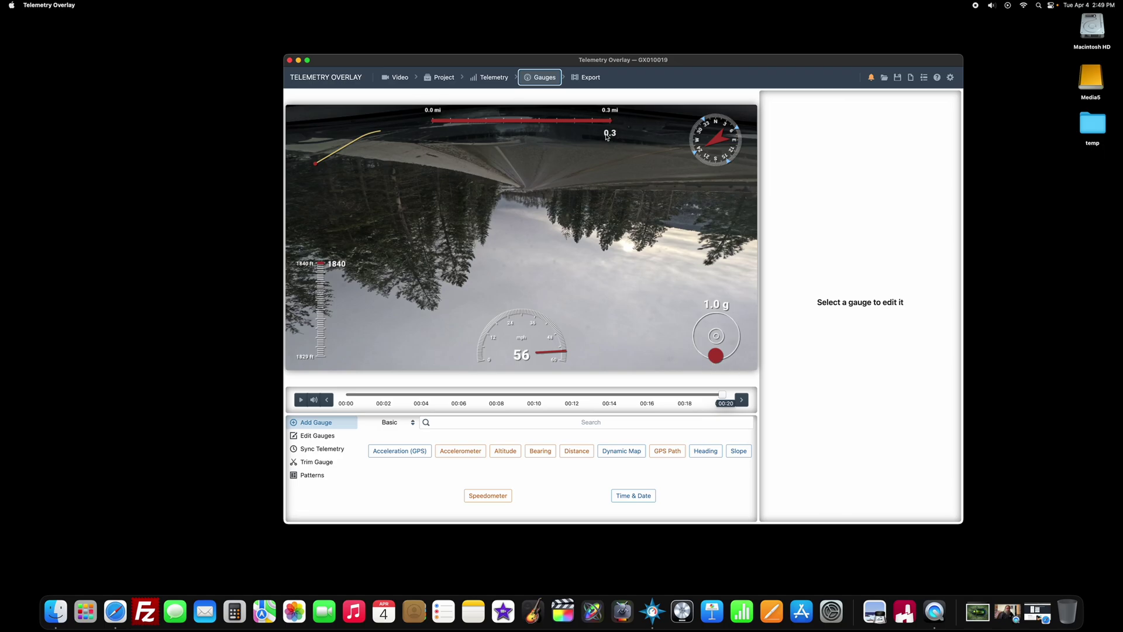
Nudge the GPS Path map slightly right and down, then select the distance bar gauge.
left_click(356, 140)
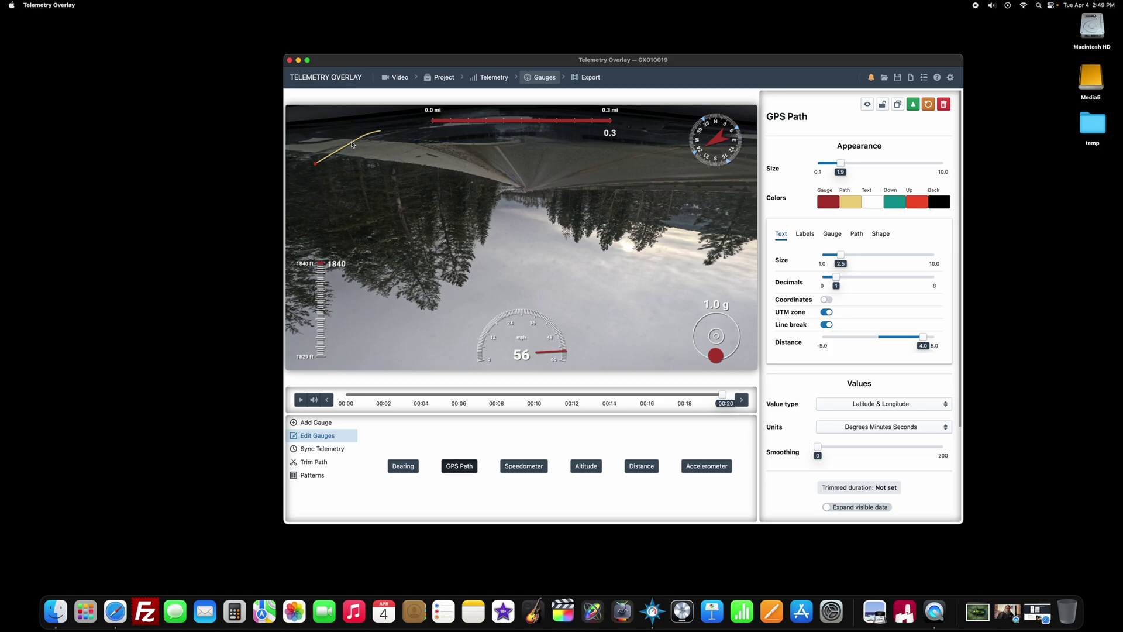
left_click_drag(352, 144, 356, 147)
left_click(518, 121)
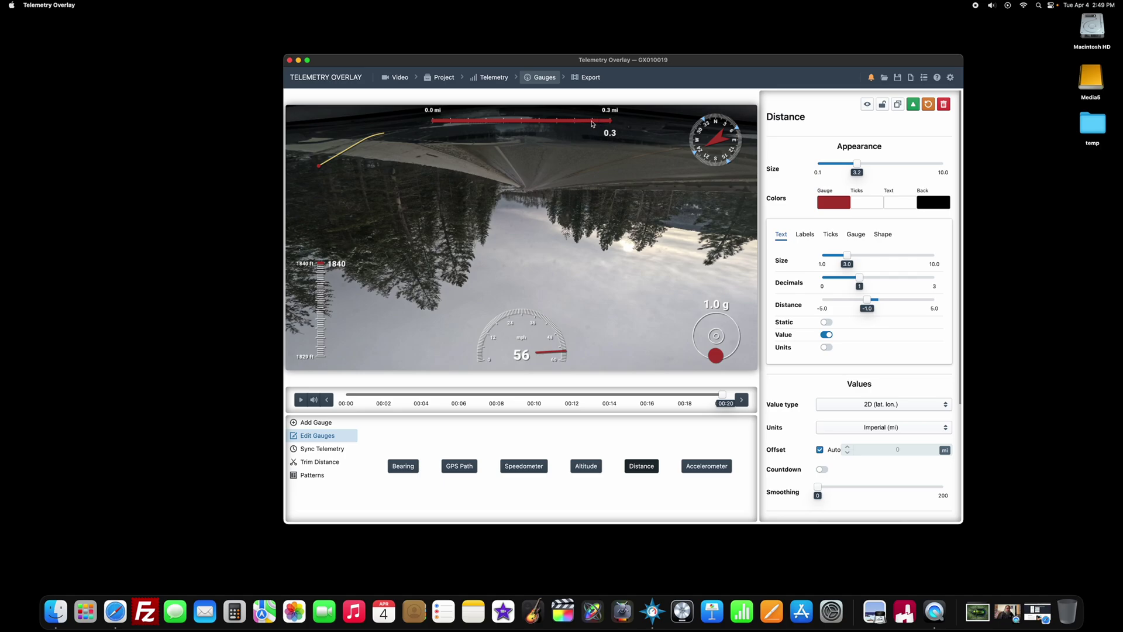
Enlarge and reposition the compass (size 4.0, dial 2.6, width 7.0), then enlarge the speedometer to 6.8.
left_click_drag(719, 139, 712, 148)
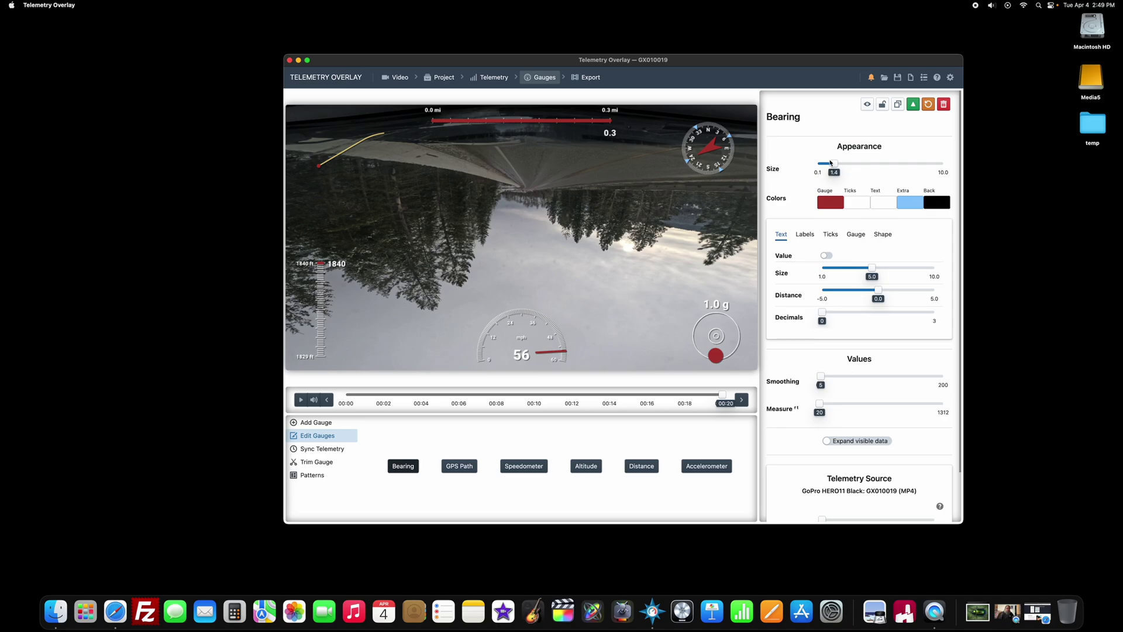
left_click_drag(835, 165, 867, 166)
left_click_drag(721, 147, 696, 169)
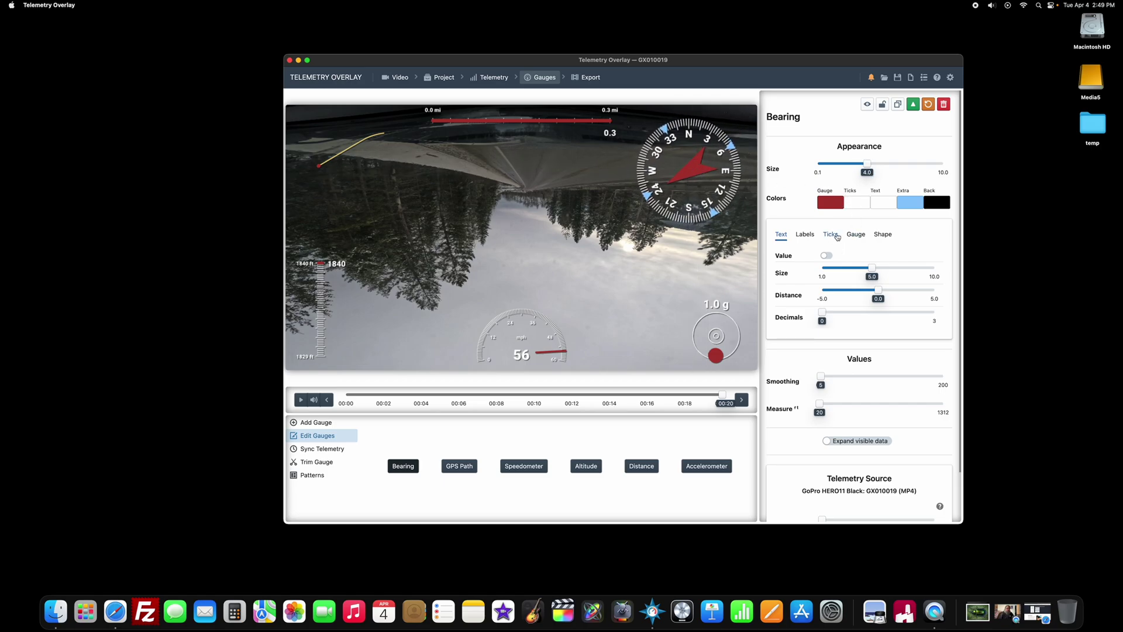
left_click(856, 235)
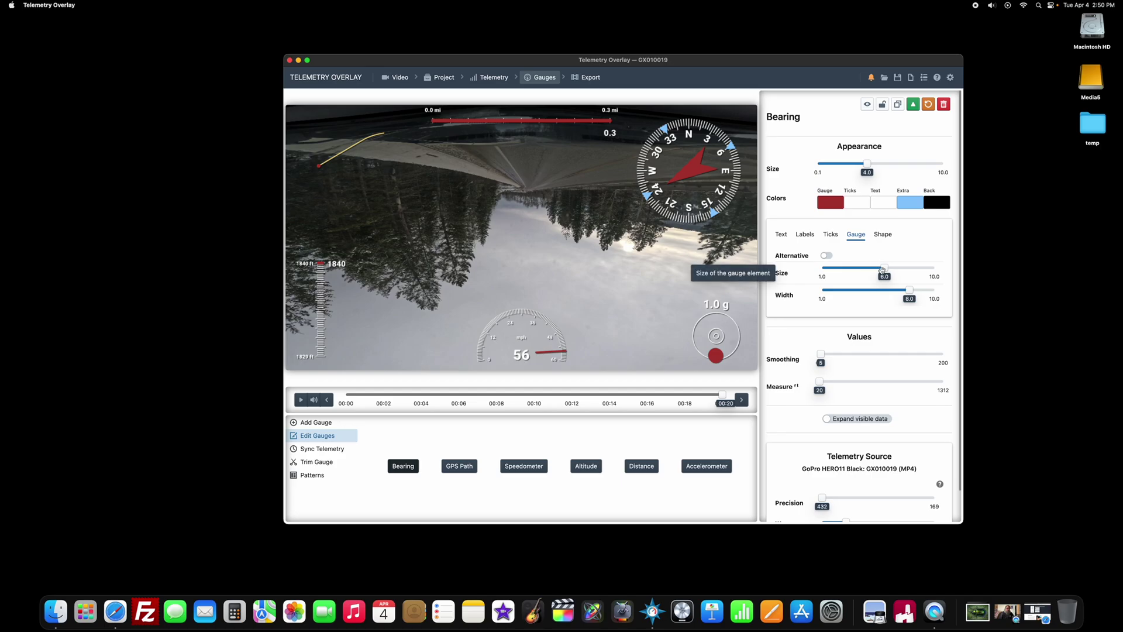
left_click_drag(885, 269, 843, 270)
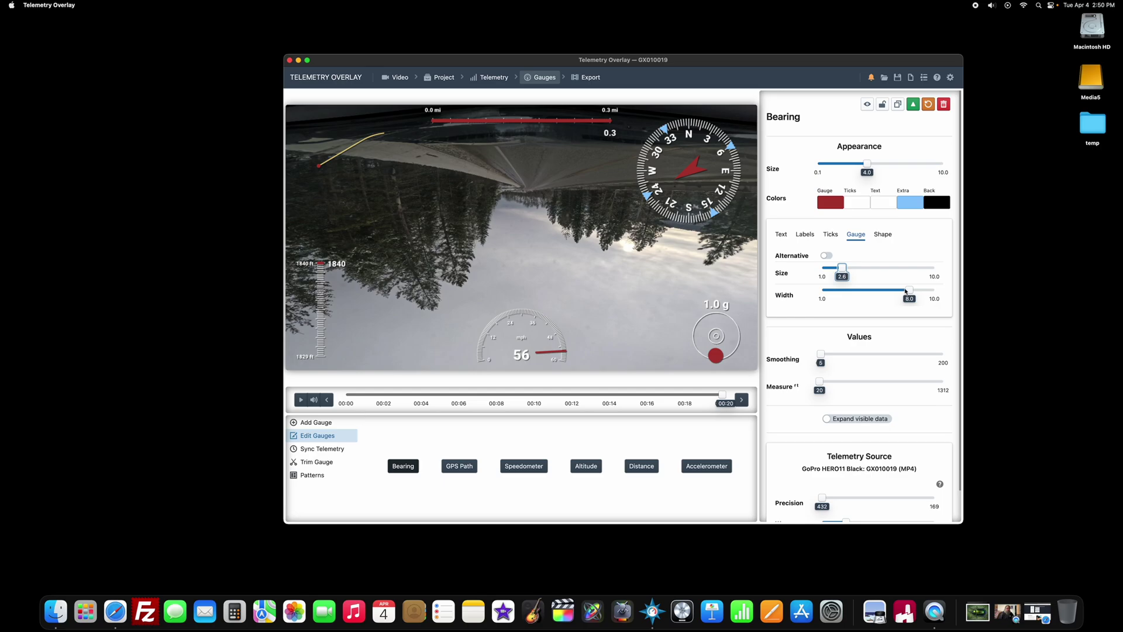
left_click_drag(909, 289, 897, 290)
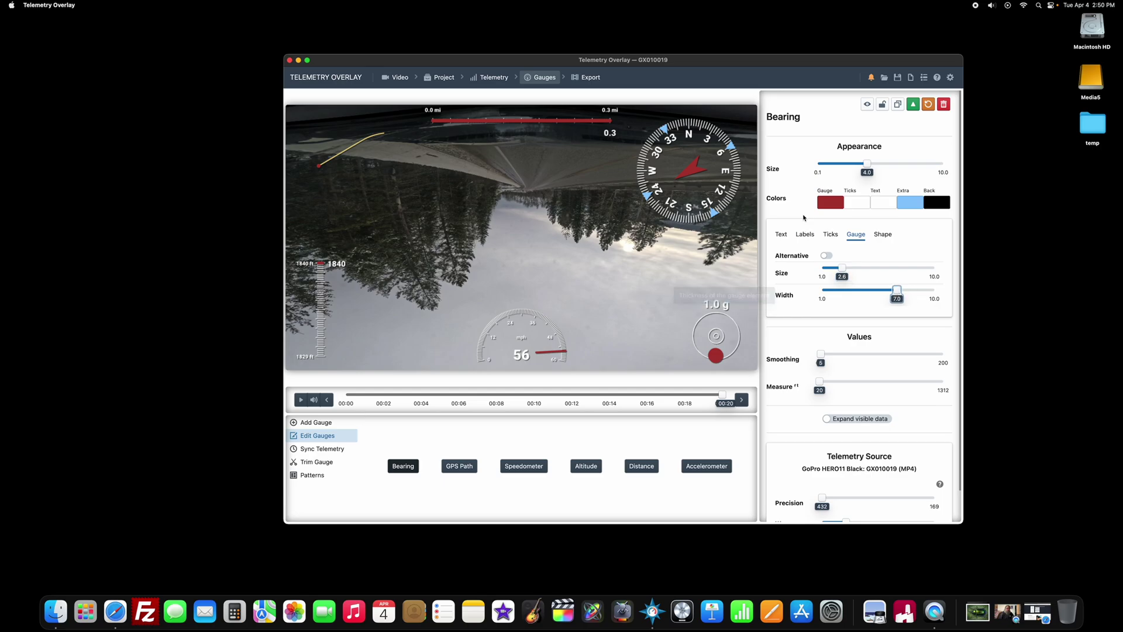
left_click(715, 338)
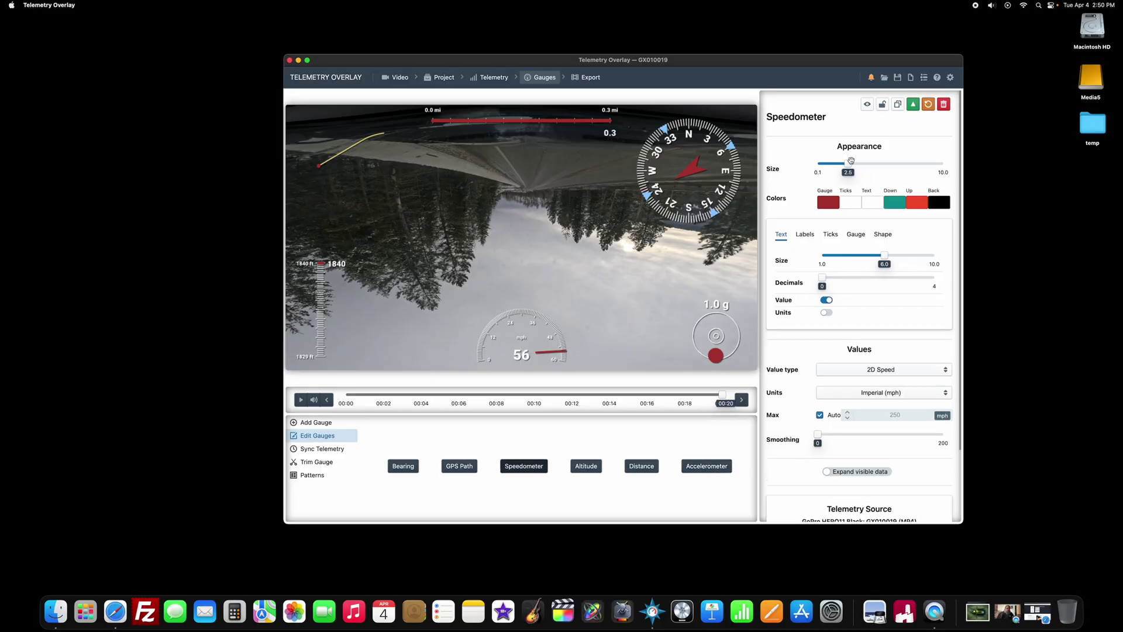
left_click_drag(848, 163, 903, 164)
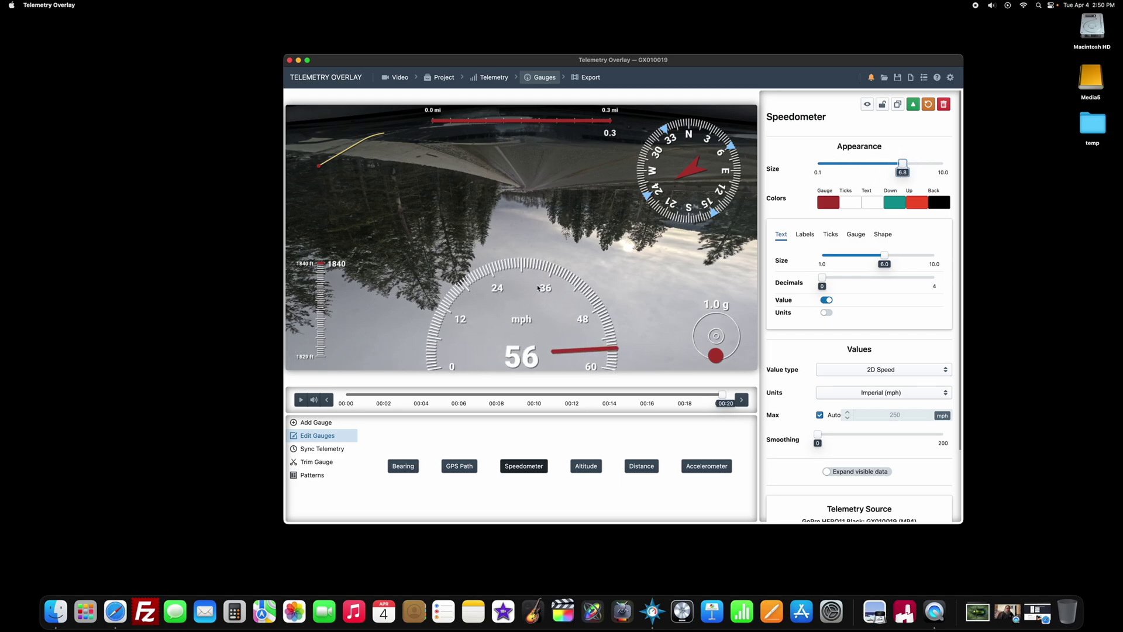
Shift the speedometer up and right, try km/h and knots, then settle on mph.
left_click_drag(515, 323, 531, 310)
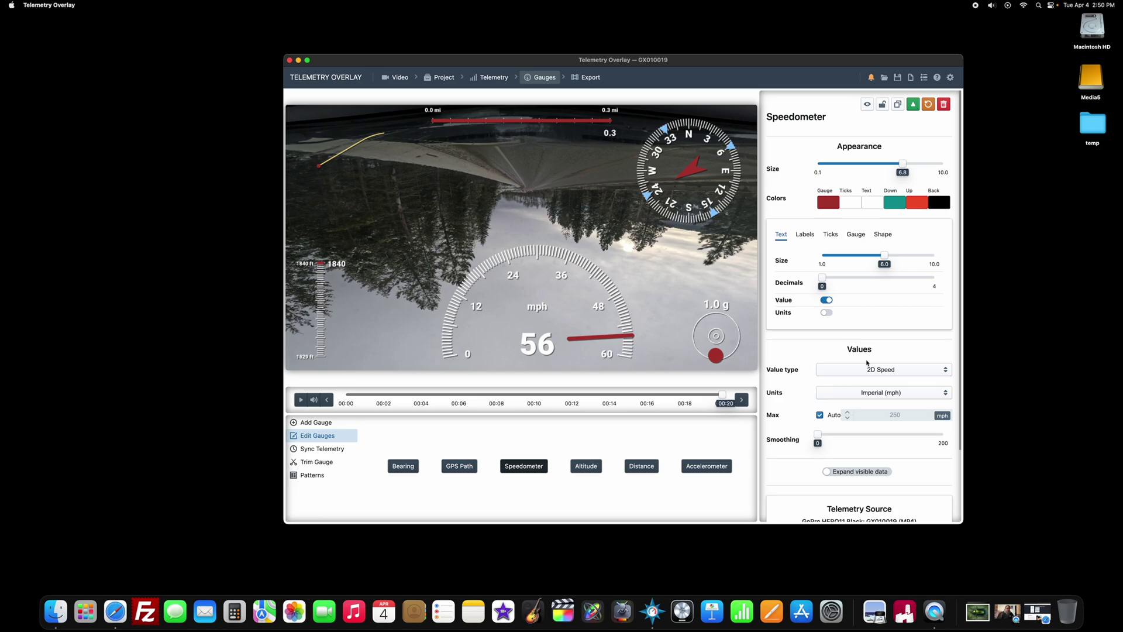
left_click(874, 396)
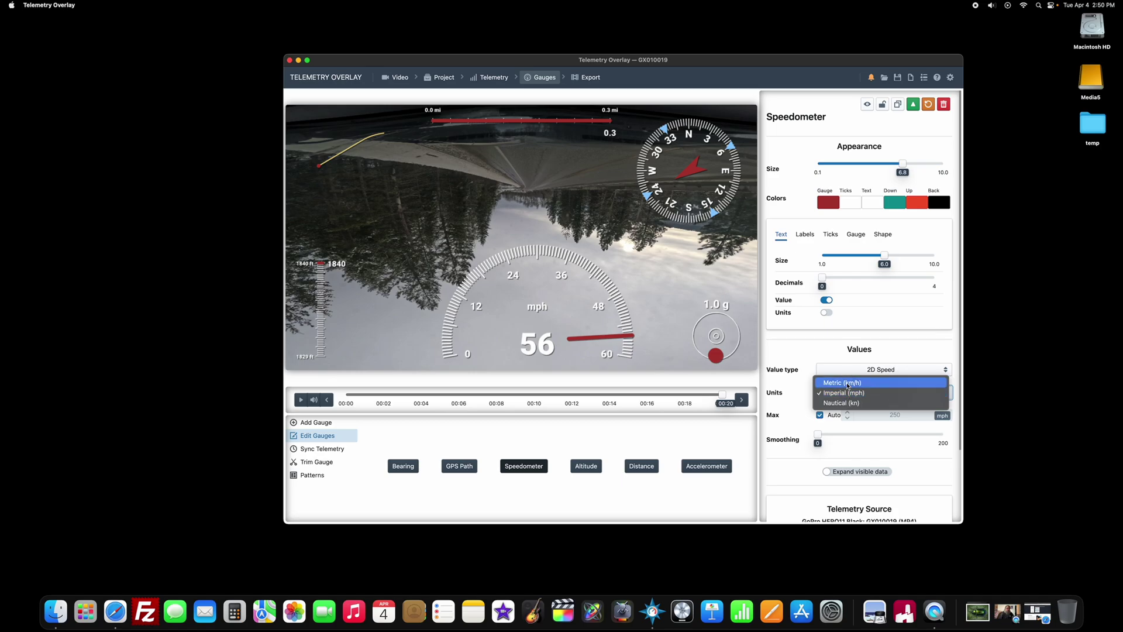
left_click(848, 384)
left_click(869, 395)
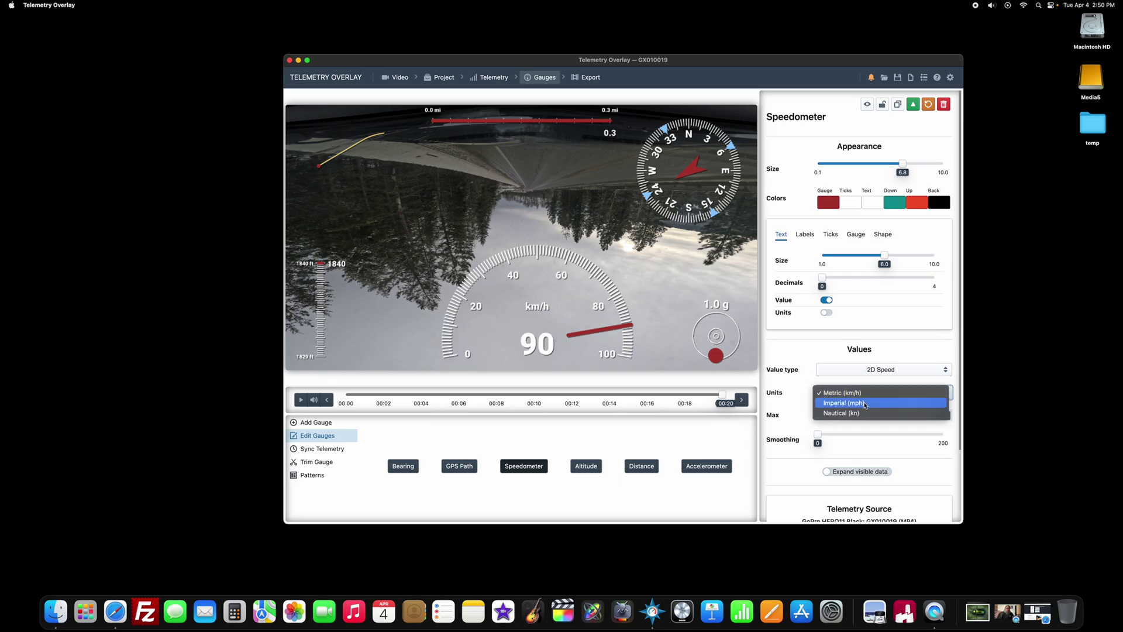
left_click(850, 415)
left_click(853, 392)
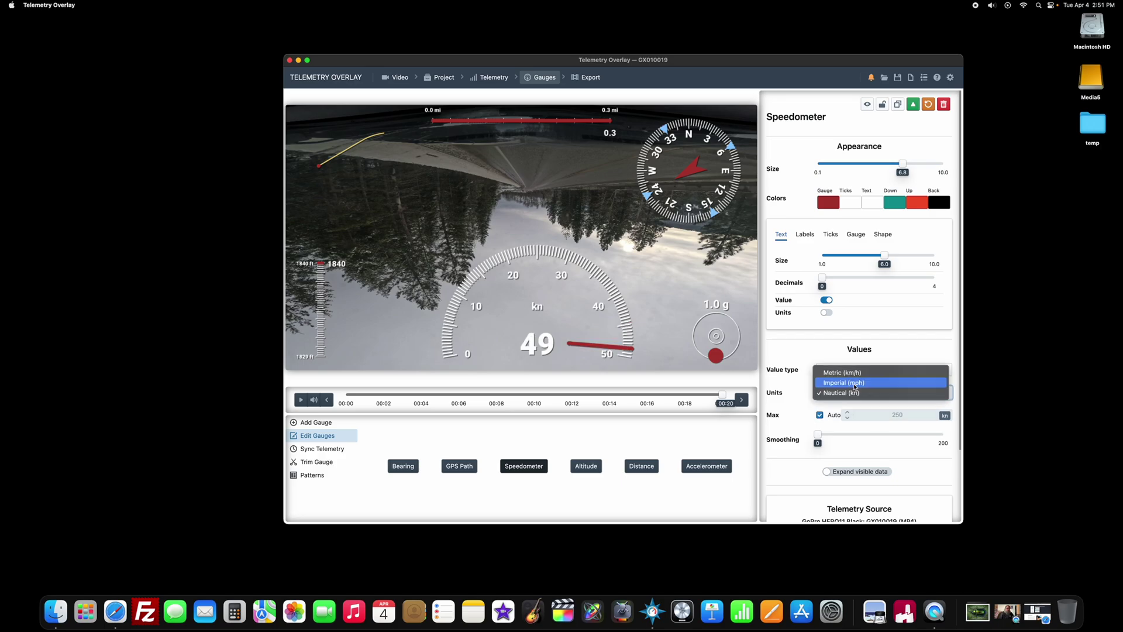
left_click(854, 383)
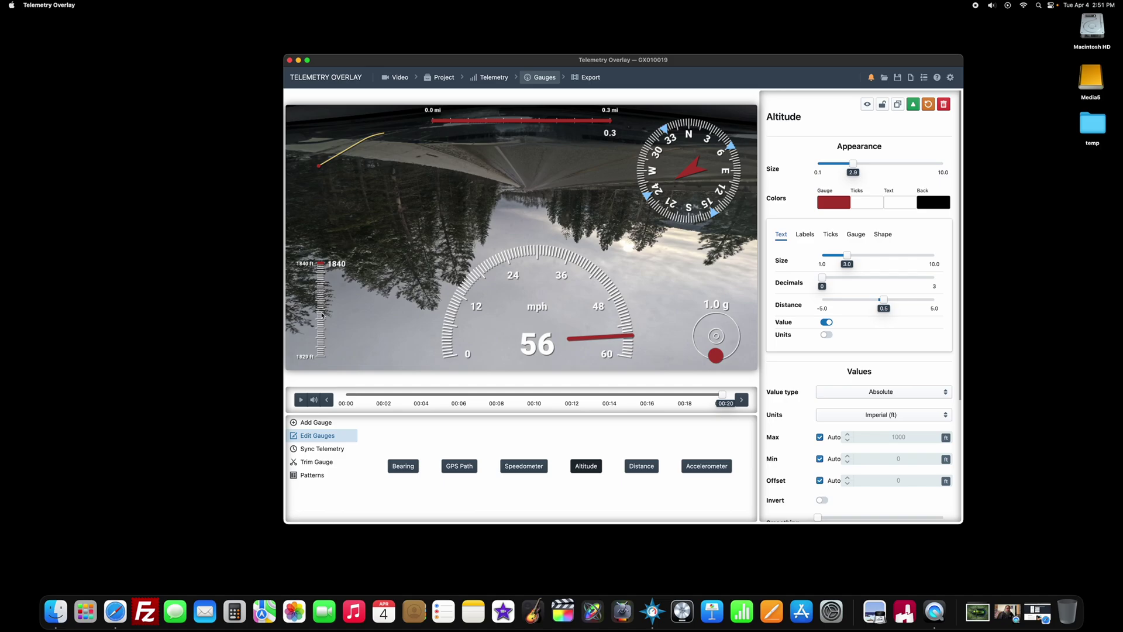
Open the GPS Path gauge's settings and hide its yellow route trace from the video.
left_click(342, 155)
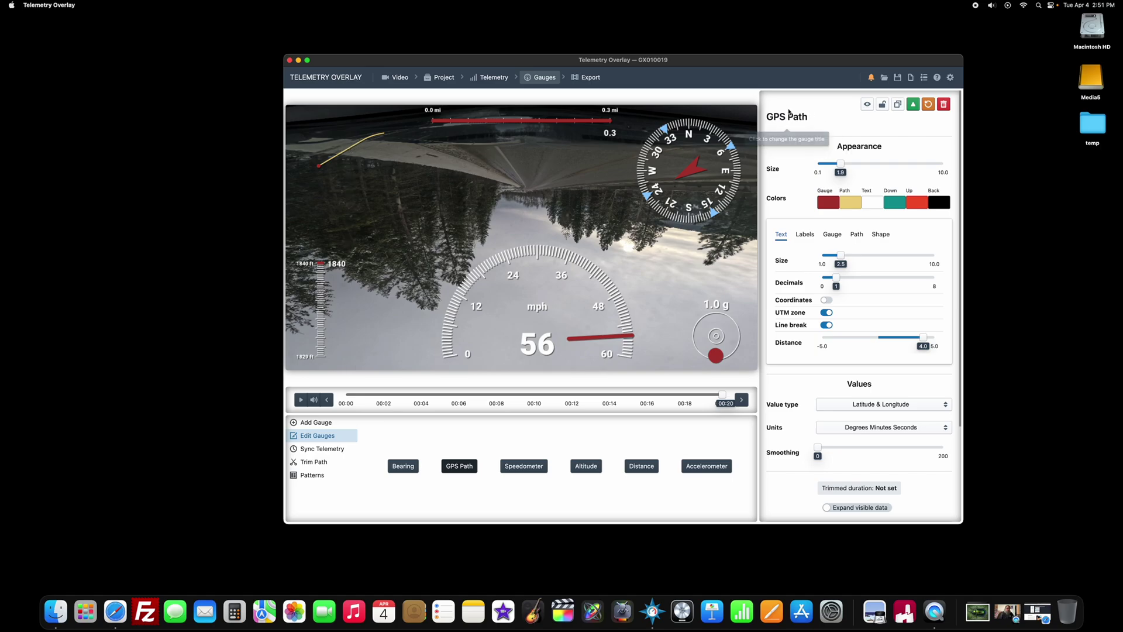
left_click(868, 106)
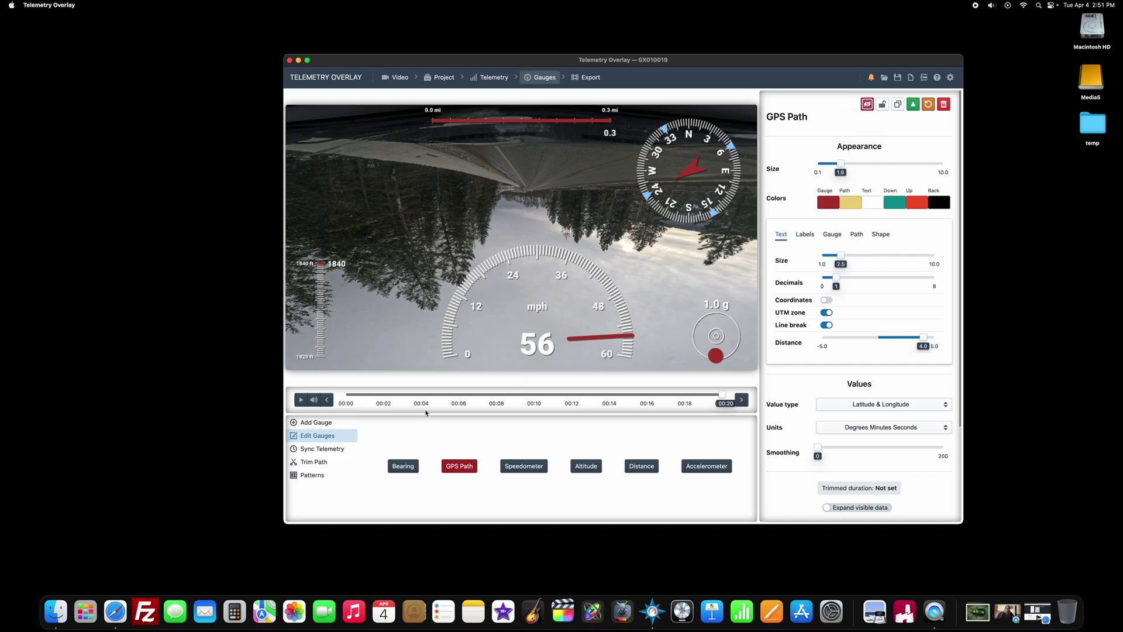
Add a Dynamic Map gauge to the centre of the driving footage.
left_click(321, 425)
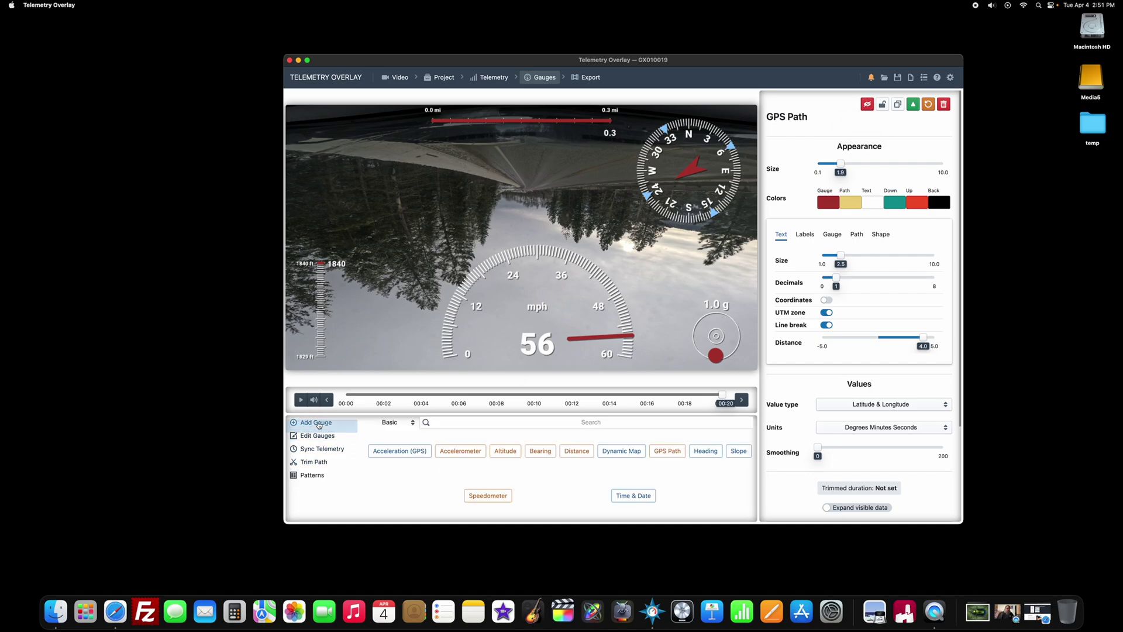
left_click(615, 451)
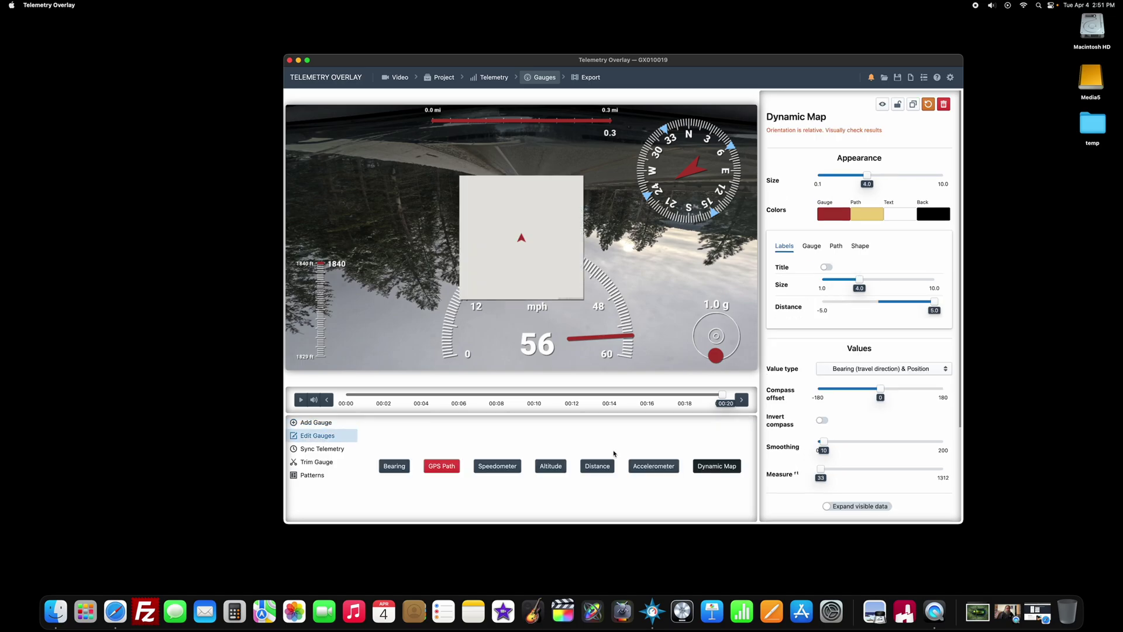
Move the Dynamic Map overlay from the centre to the upper-left corner of the video.
left_click_drag(522, 237, 364, 181)
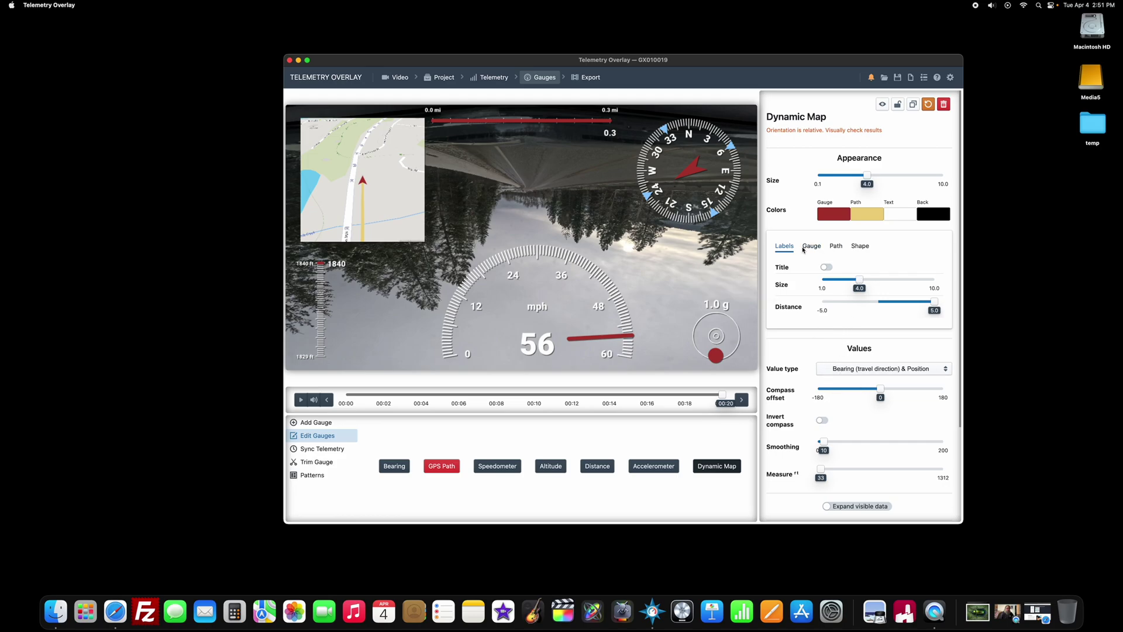
Change the Dynamic Map's shape to Round.
left_click(860, 247)
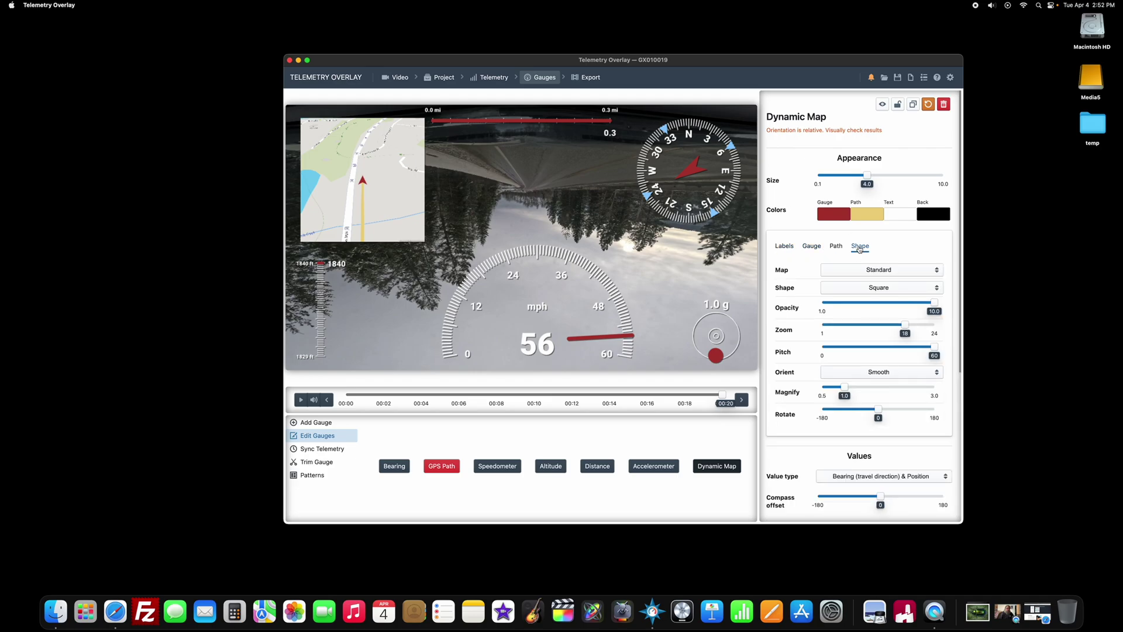
left_click(873, 288)
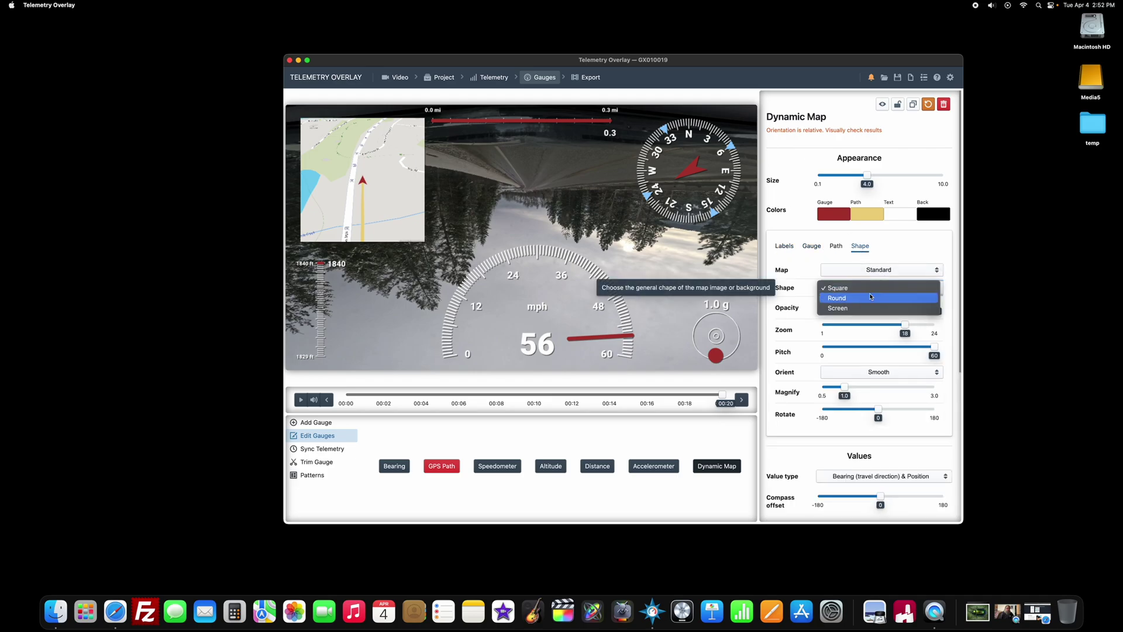
left_click(871, 297)
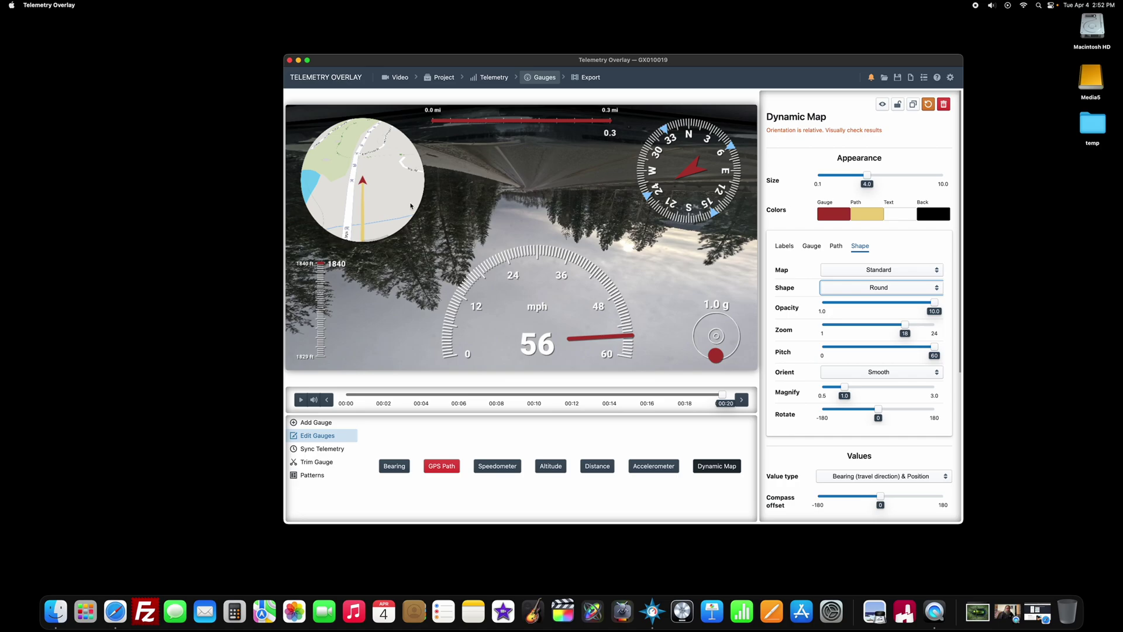
Set the map imagery to Satellite after briefly trying Hybrid.
left_click(887, 273)
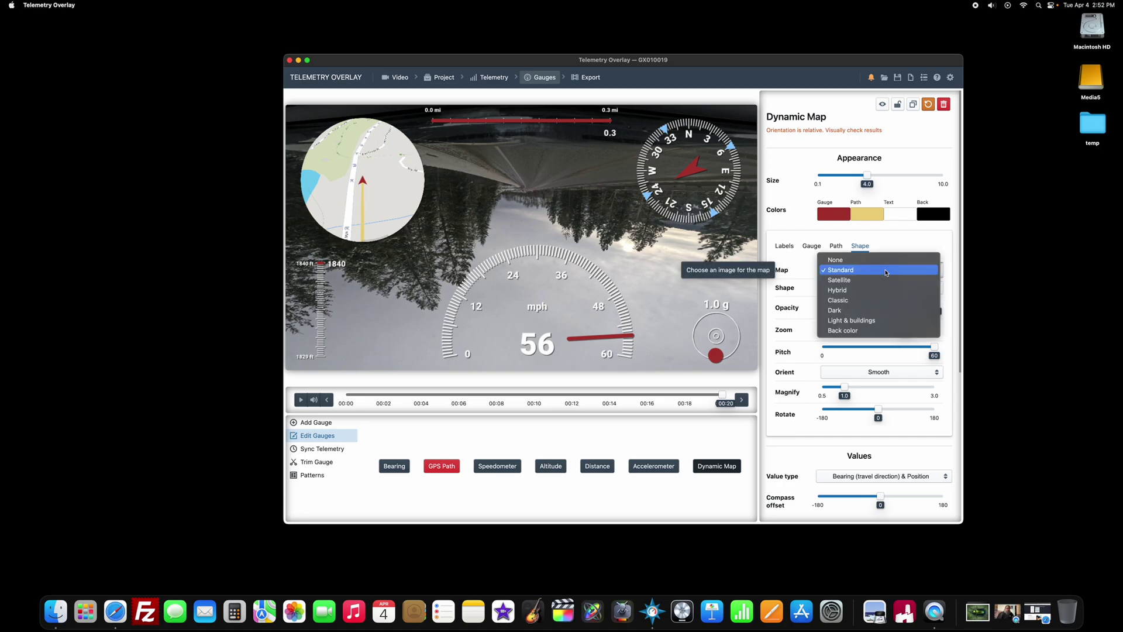
left_click(854, 270)
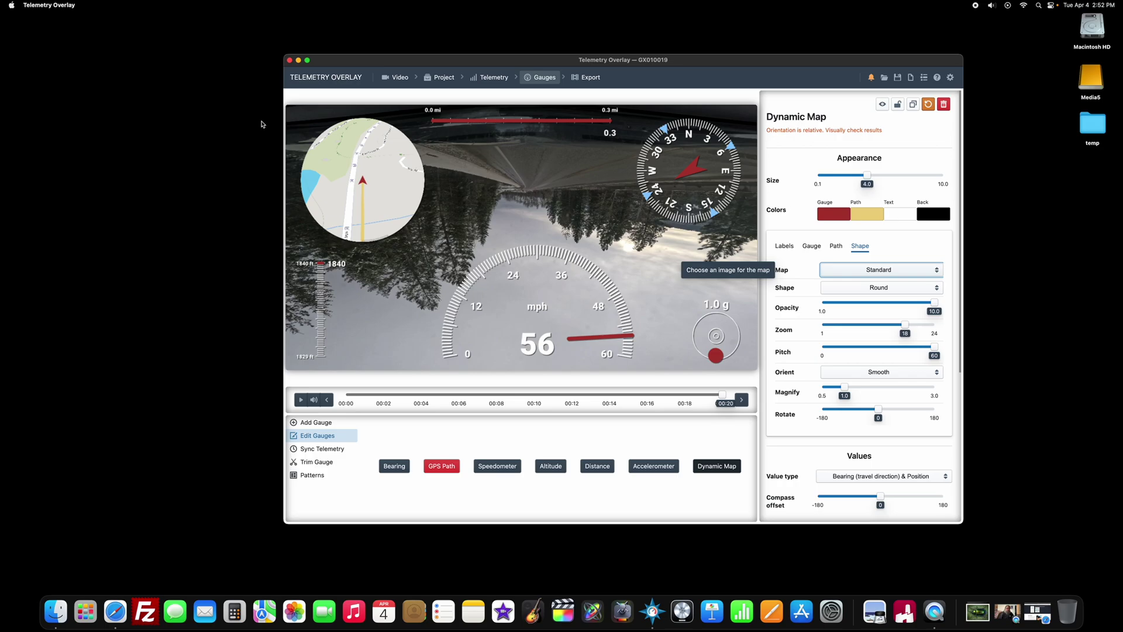
left_click(897, 271)
left_click(874, 281)
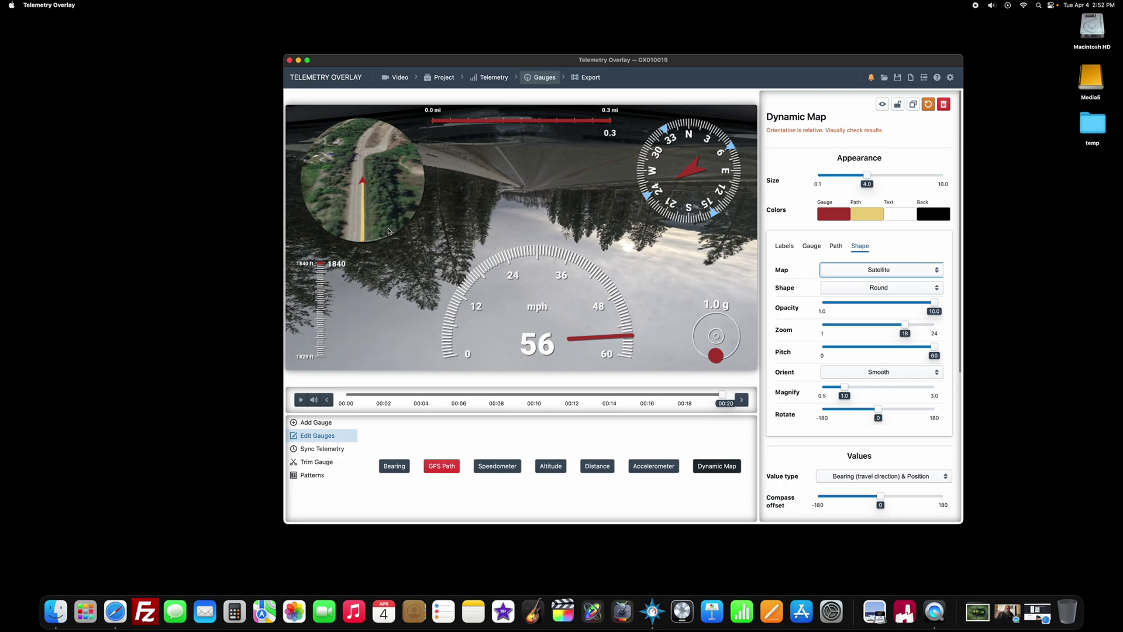
left_click(876, 269)
left_click(867, 281)
left_click(881, 270)
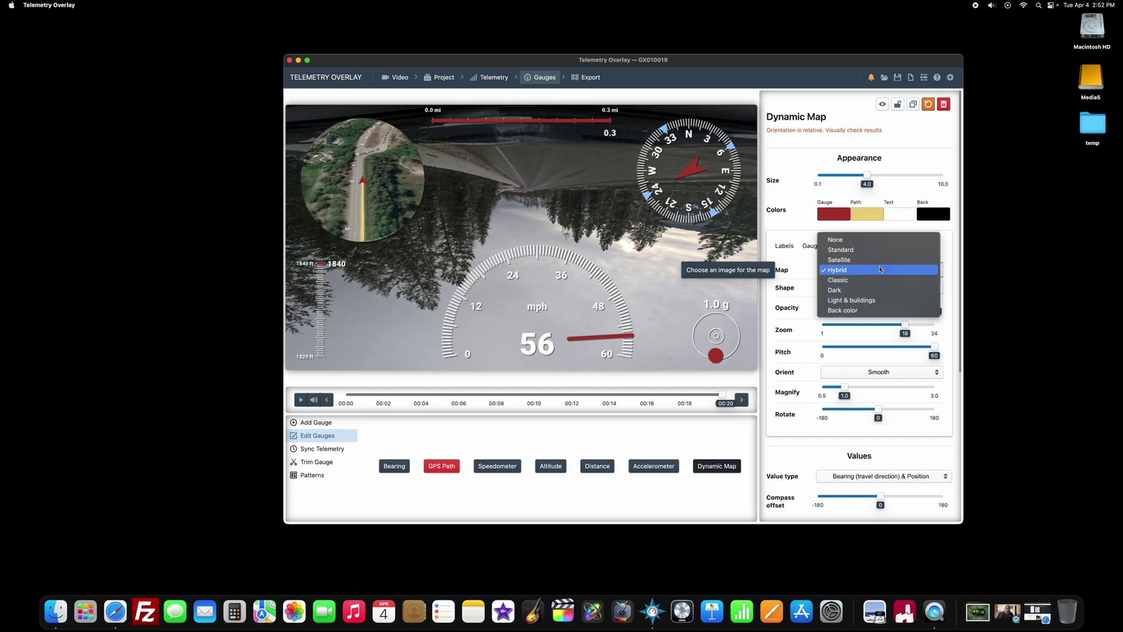
left_click(844, 260)
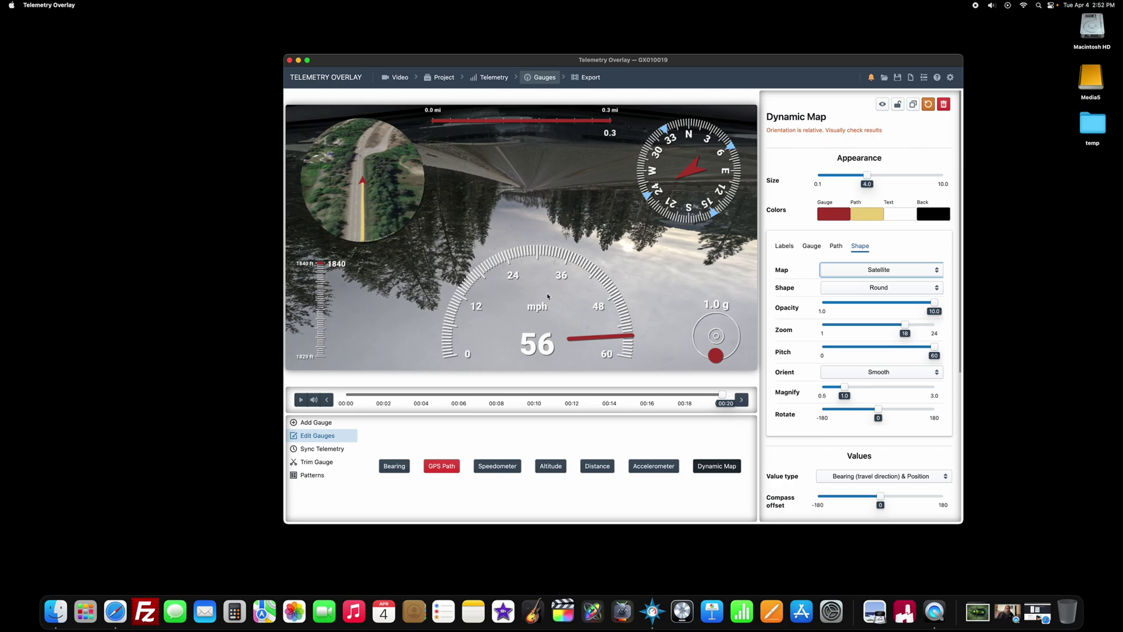
left_click(592, 80)
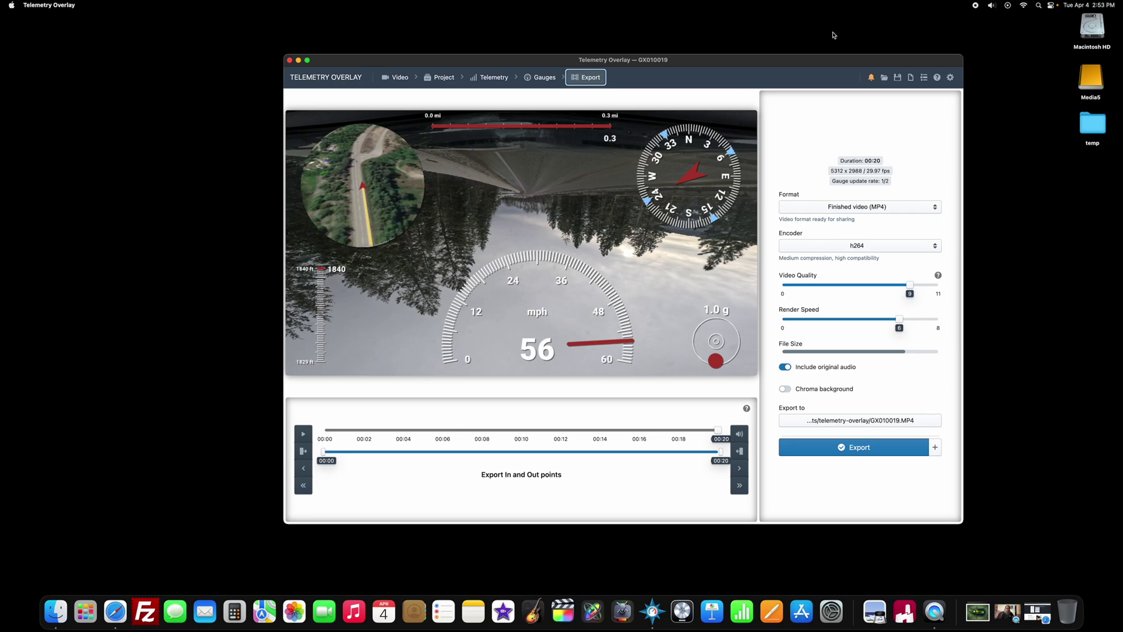
Set the export format to Transparent video (MOV) with PNG video and no original audio.
left_click(859, 208)
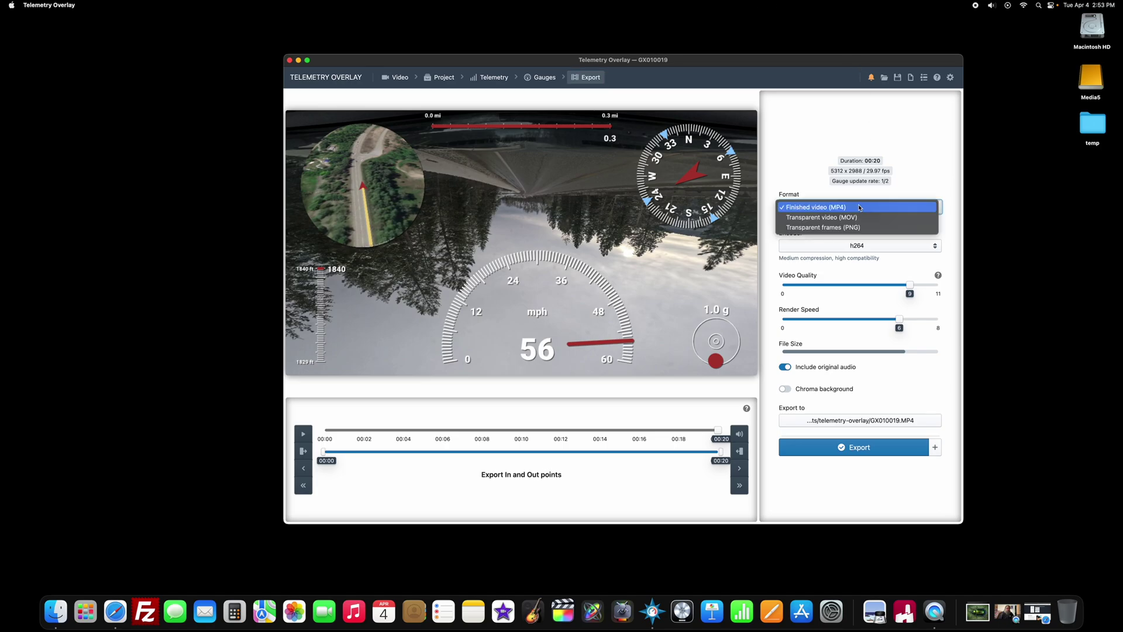
left_click(827, 218)
left_click(848, 303)
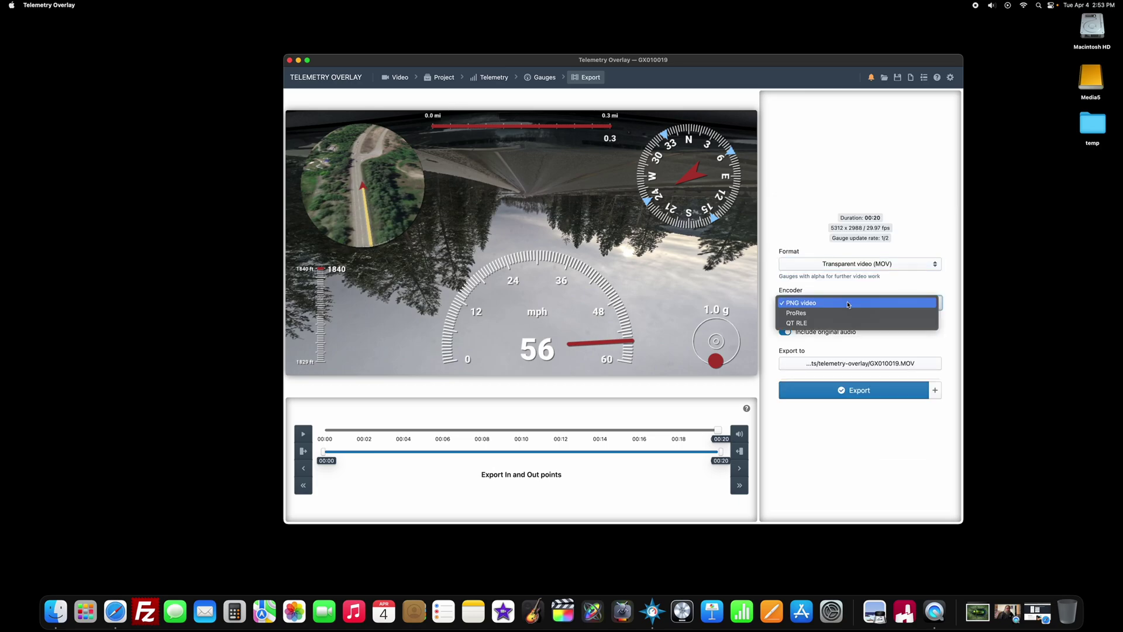
left_click(810, 303)
left_click(786, 332)
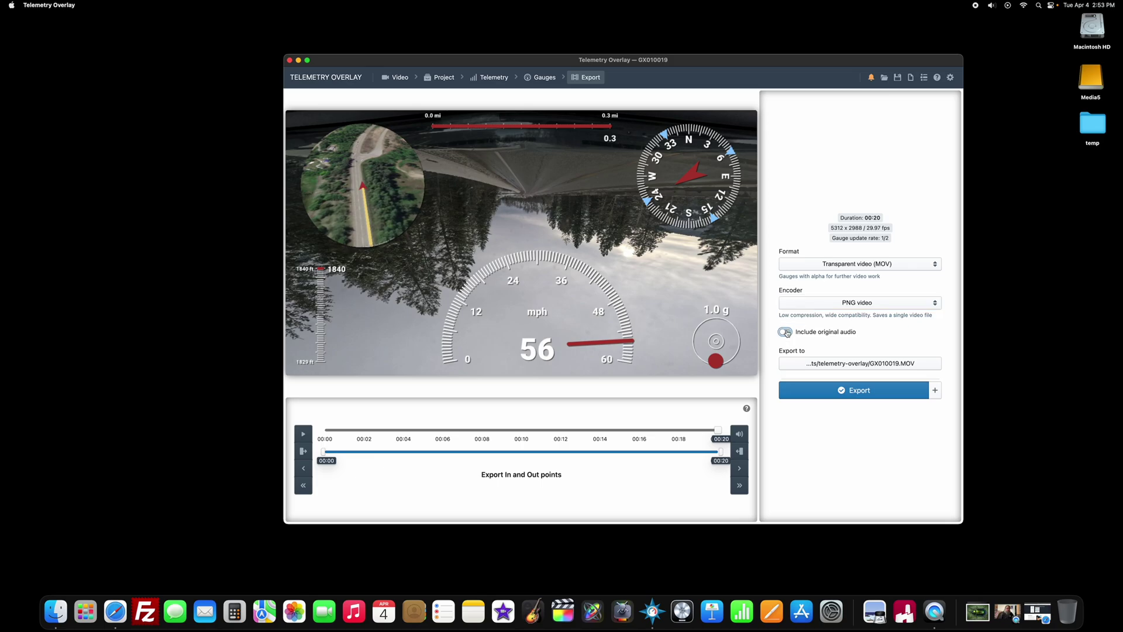
Save the export as telemetry gauges demo.MOV and start rendering.
left_click(859, 363)
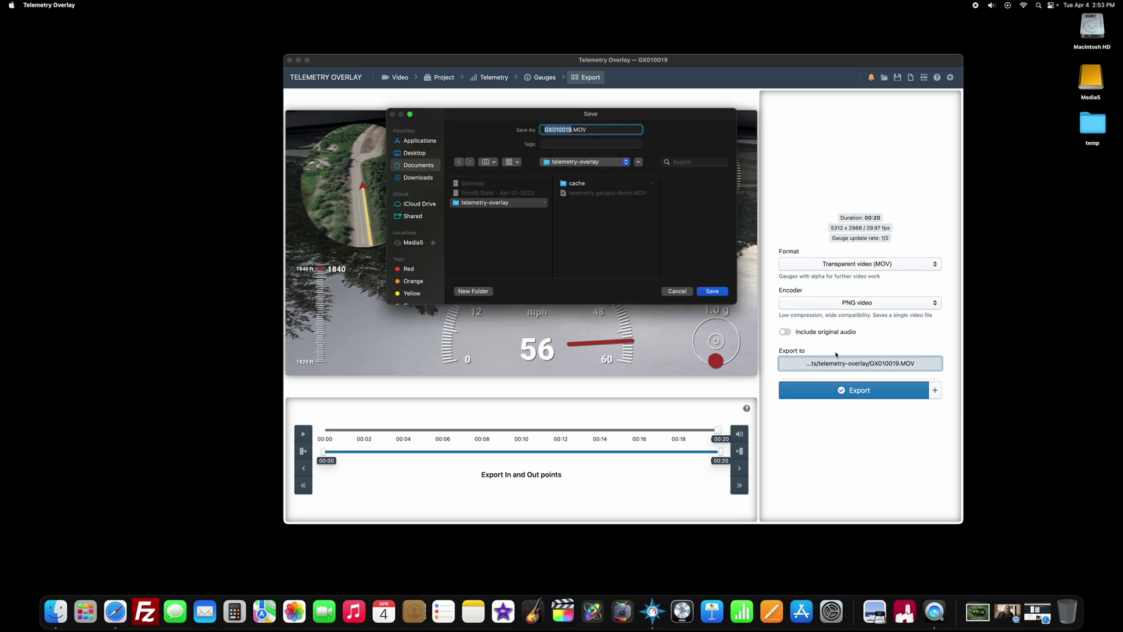
double_click(602, 194)
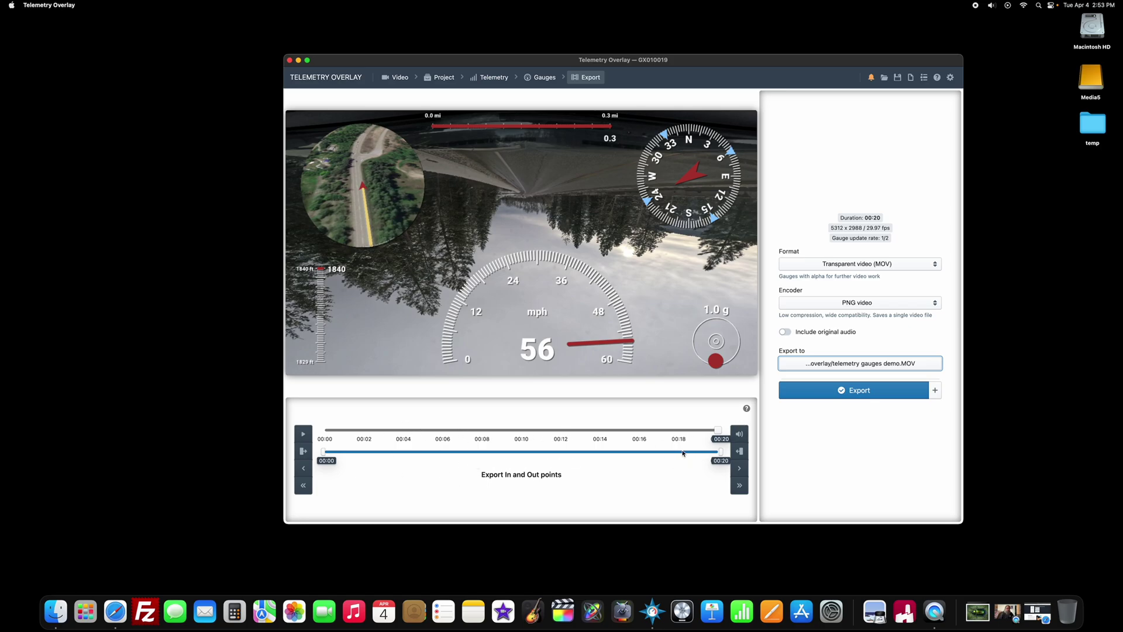
left_click(865, 391)
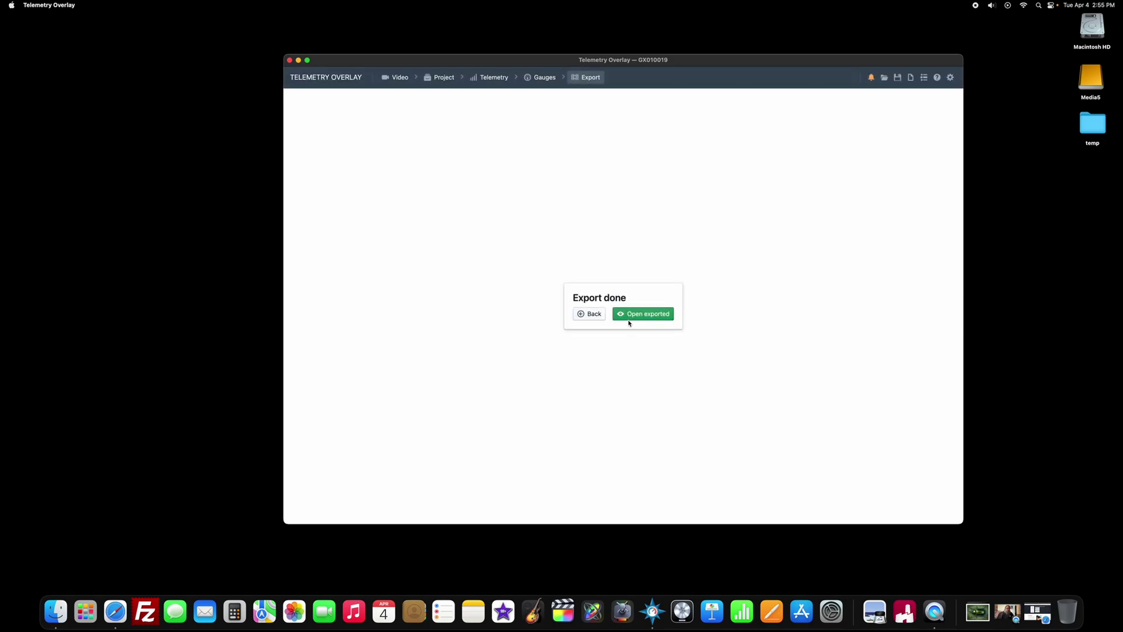
Reveal telemetry gauges demo.MOV in Finder and try opening it, dismissing the cannot-open warning.
left_click(646, 316)
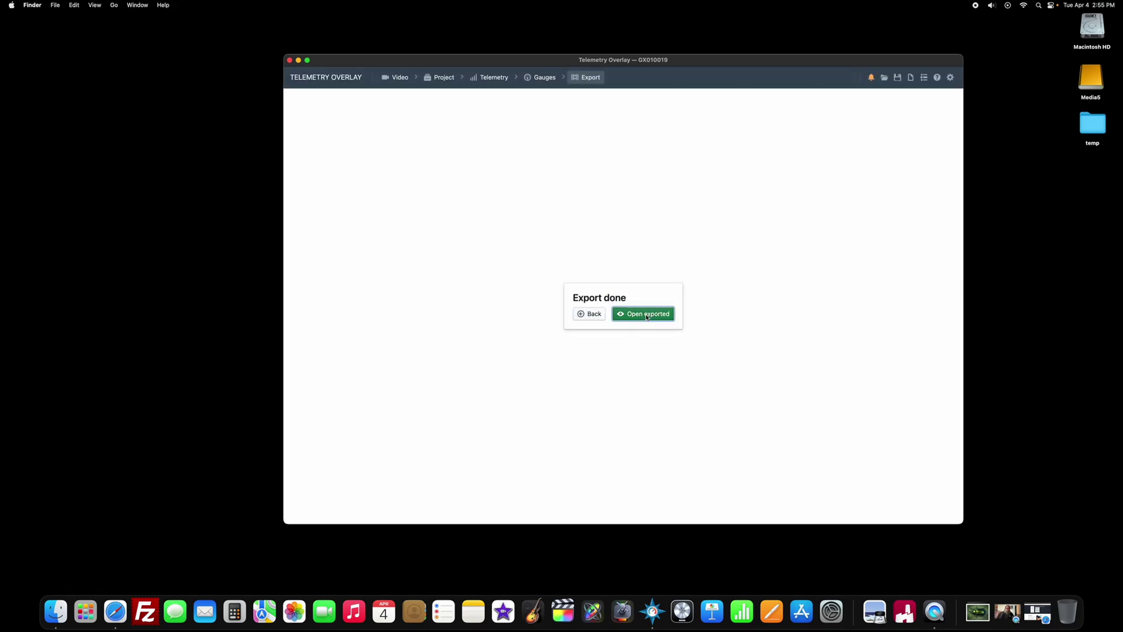
left_click_drag(883, 328, 551, 264)
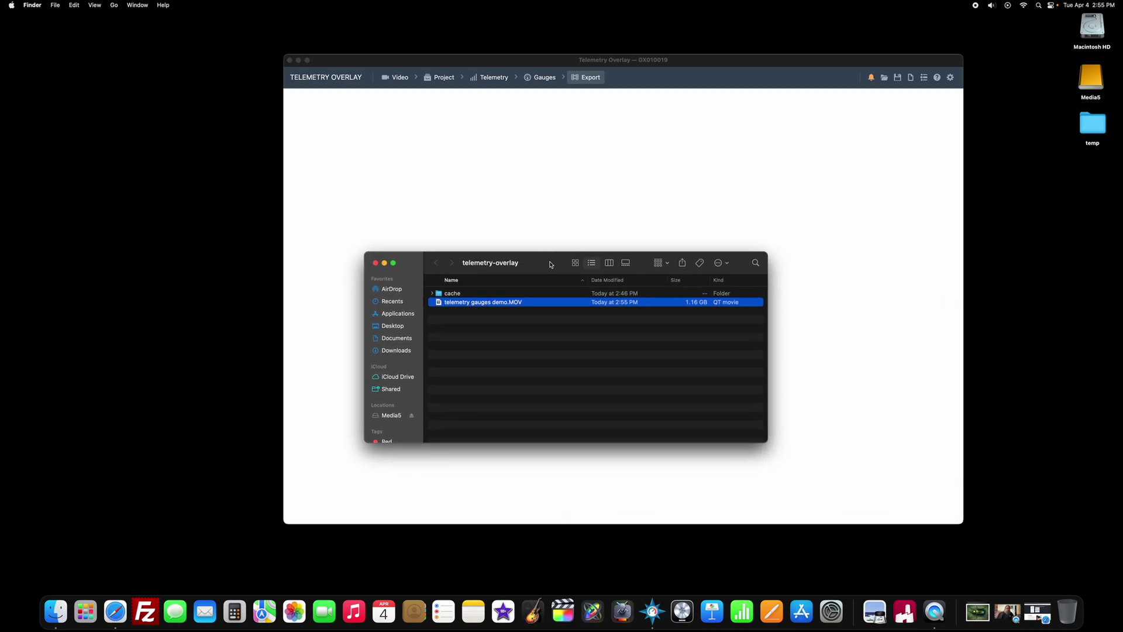
double_click(477, 303)
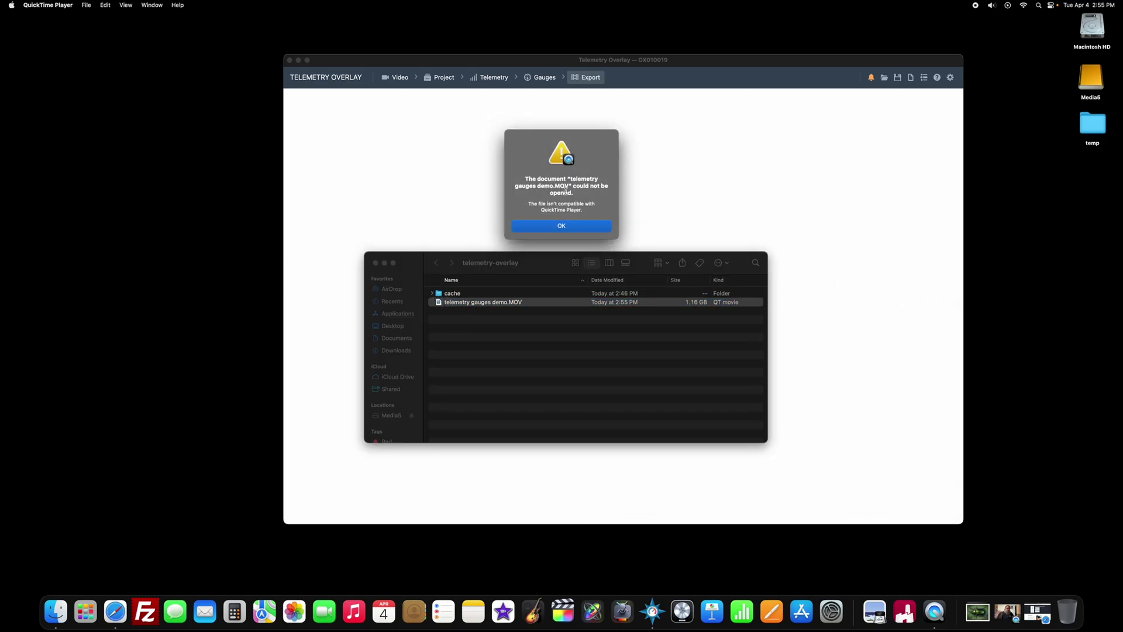
left_click(564, 226)
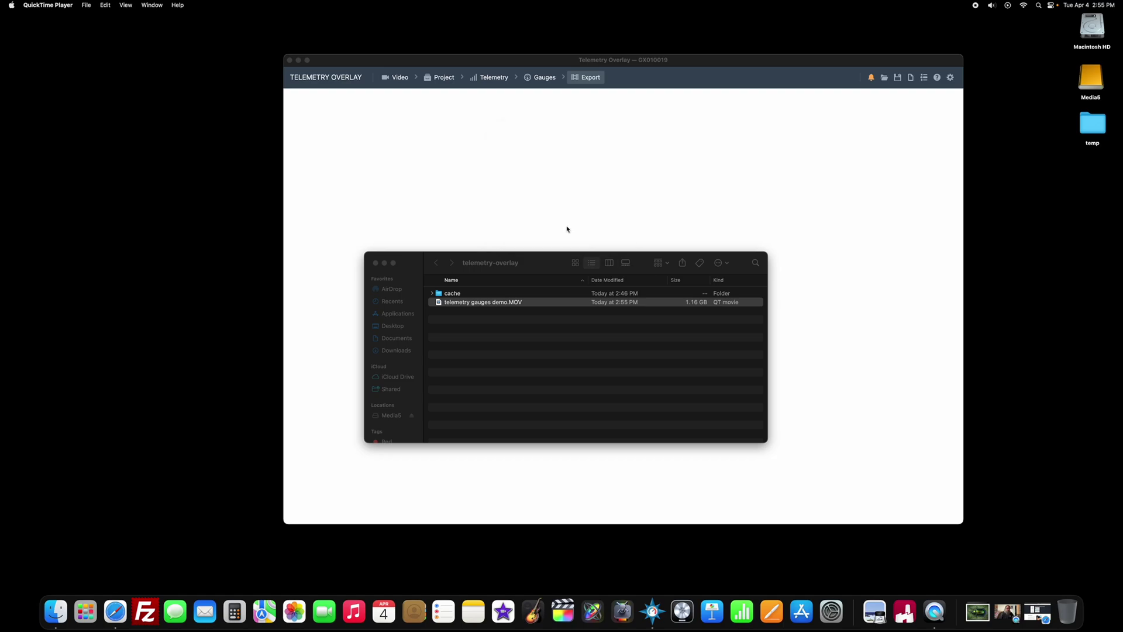
Quit Telemetry Overlay and launch Final Cut Pro from the Dock.
left_click(386, 68)
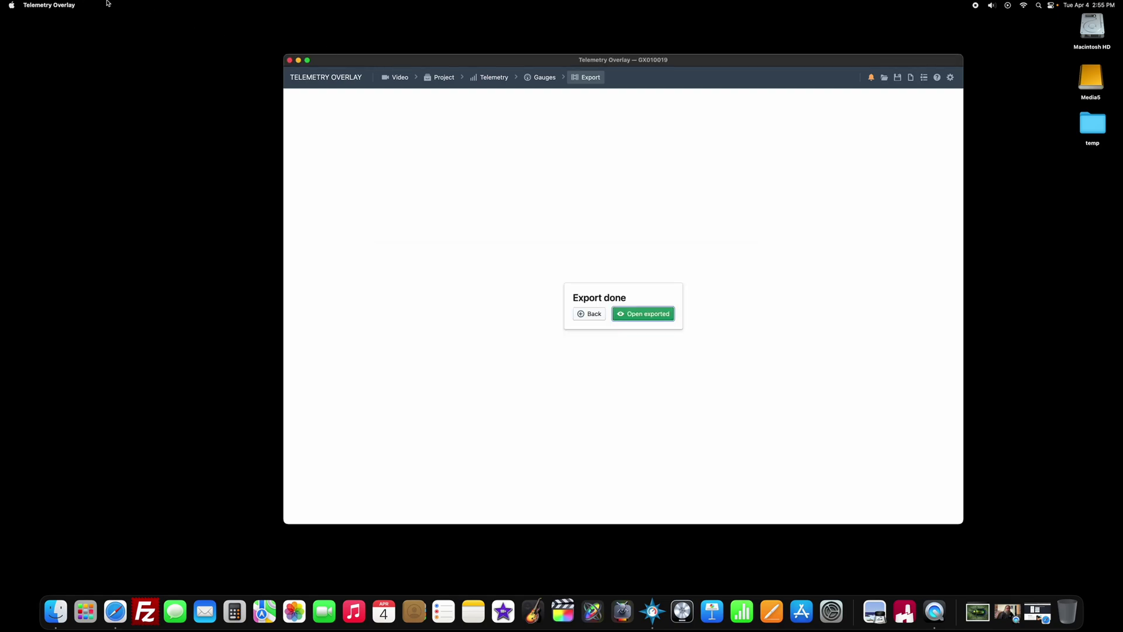
left_click(46, 6)
left_click(47, 106)
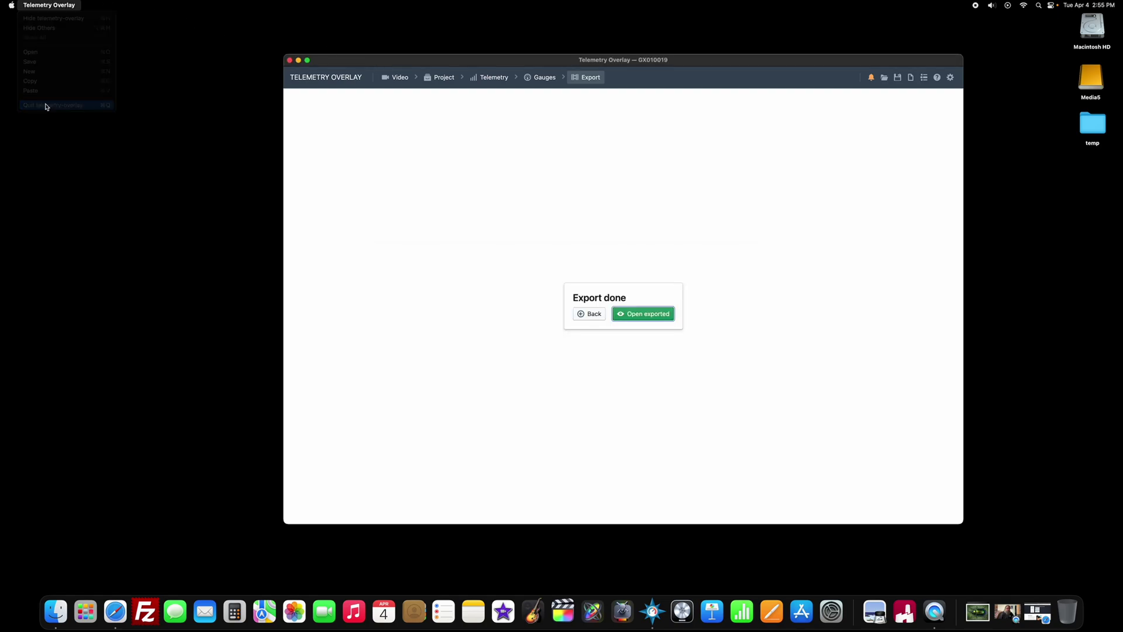
left_click(680, 306)
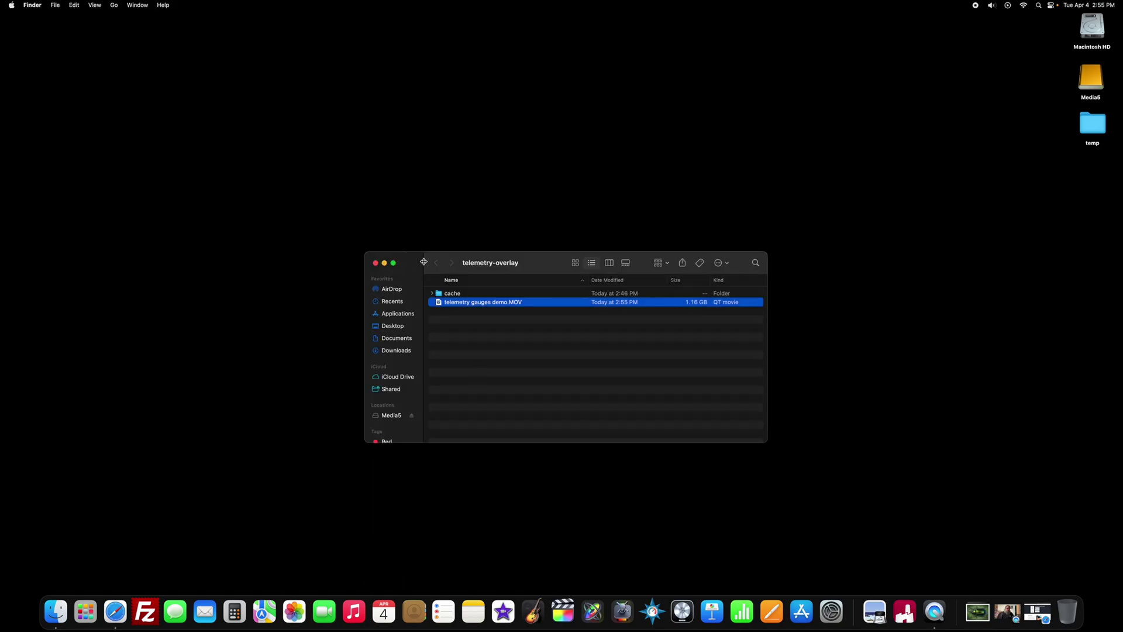
left_click_drag(554, 265, 901, 219)
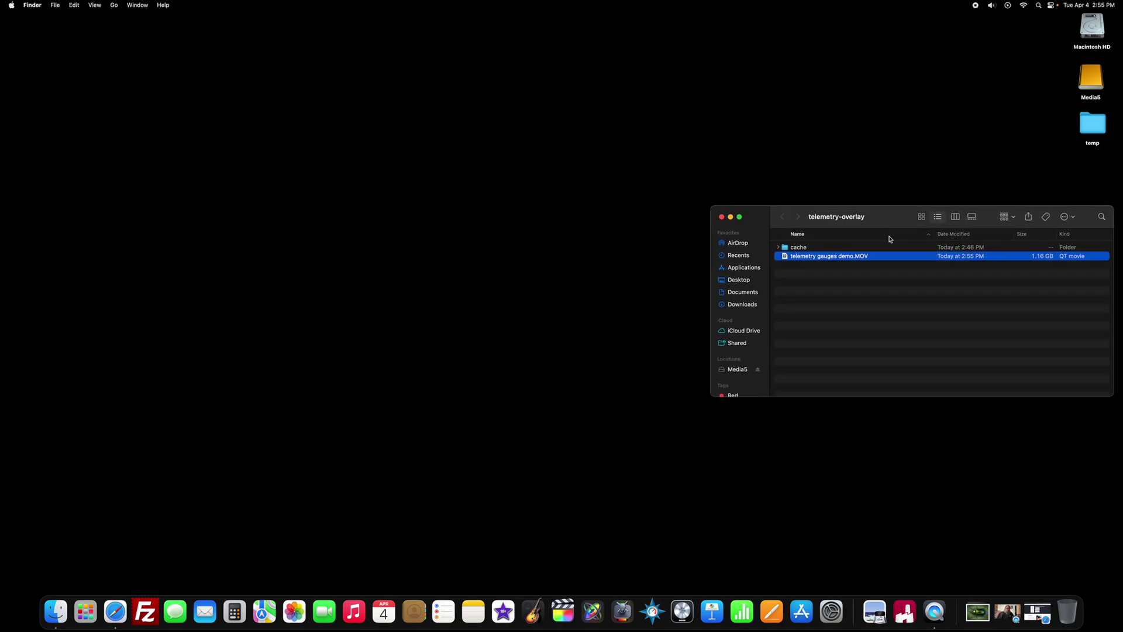
left_click(563, 611)
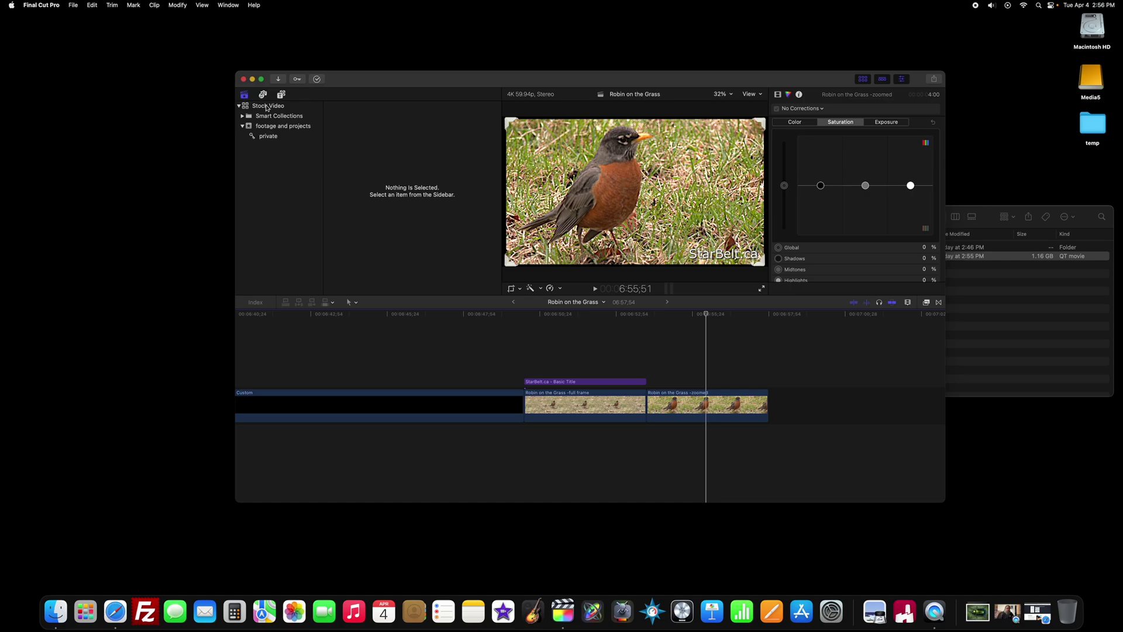
Create a new Final Cut Pro library named 'telemetry demo'.
left_click(71, 5)
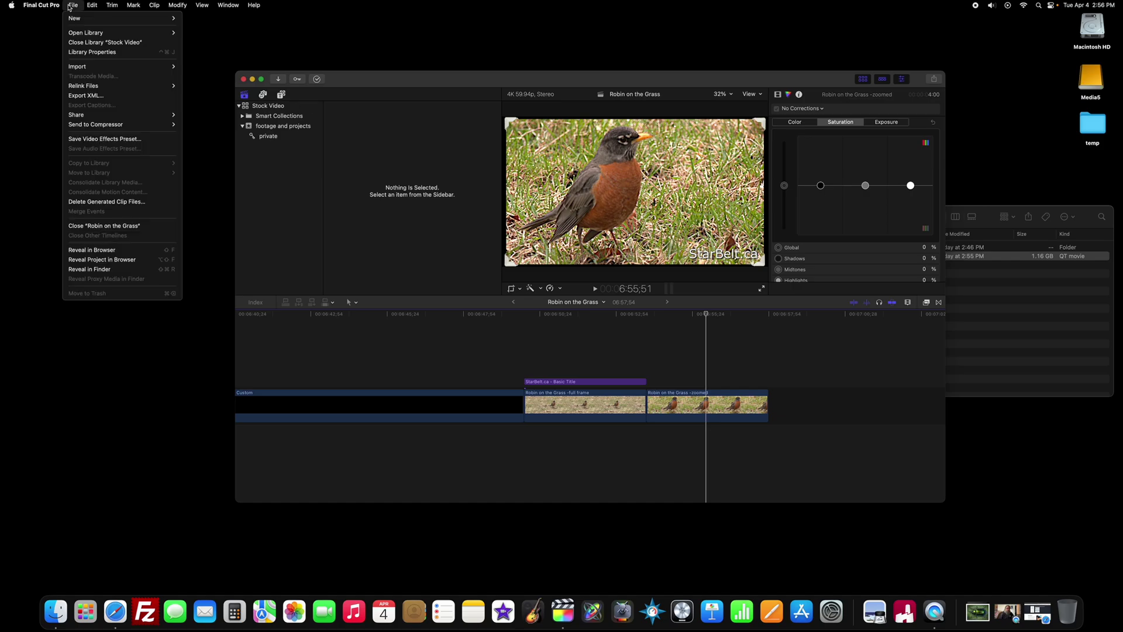
mouse_move(117, 18)
left_click(220, 44)
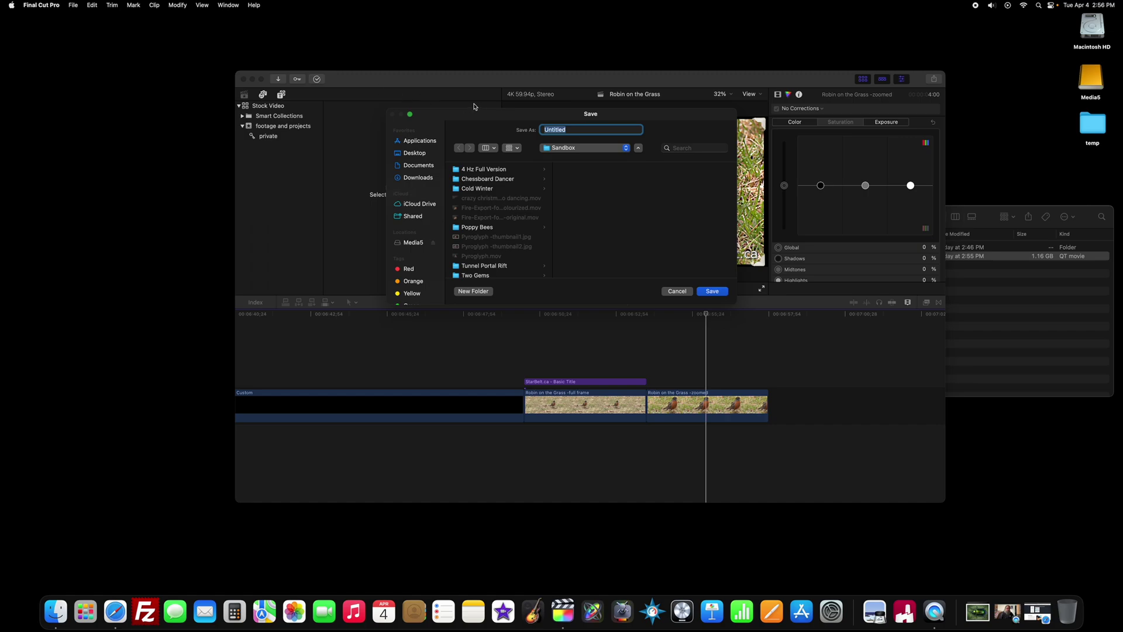
type("telemetry demo")
left_click(722, 292)
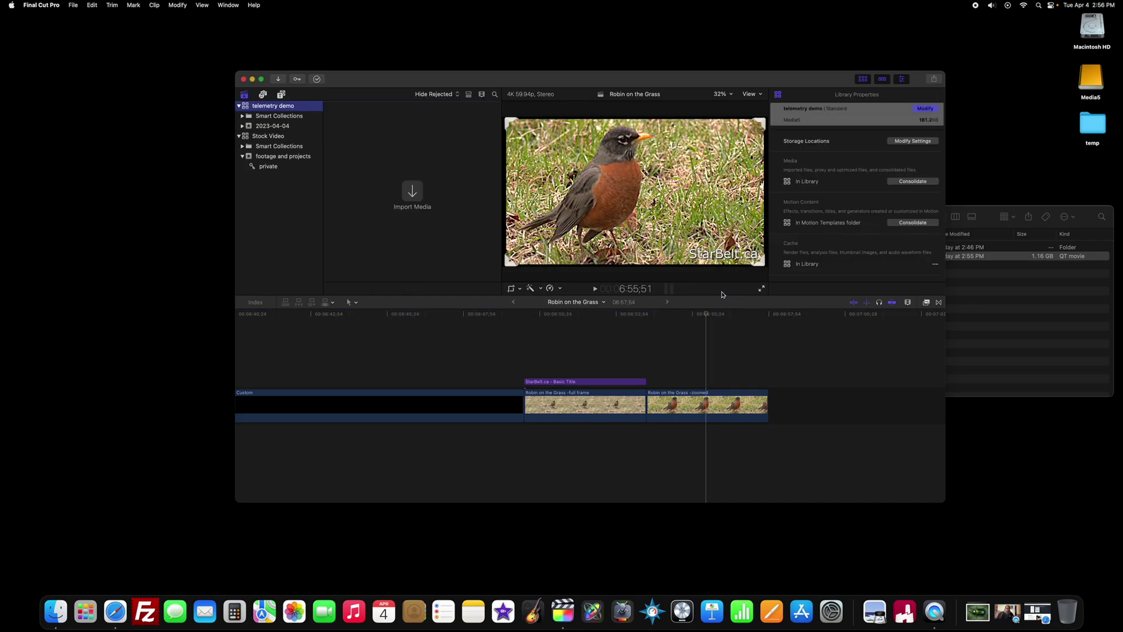
Rename the 2023-04-04 event to 'footage and projects'.
left_click(272, 127)
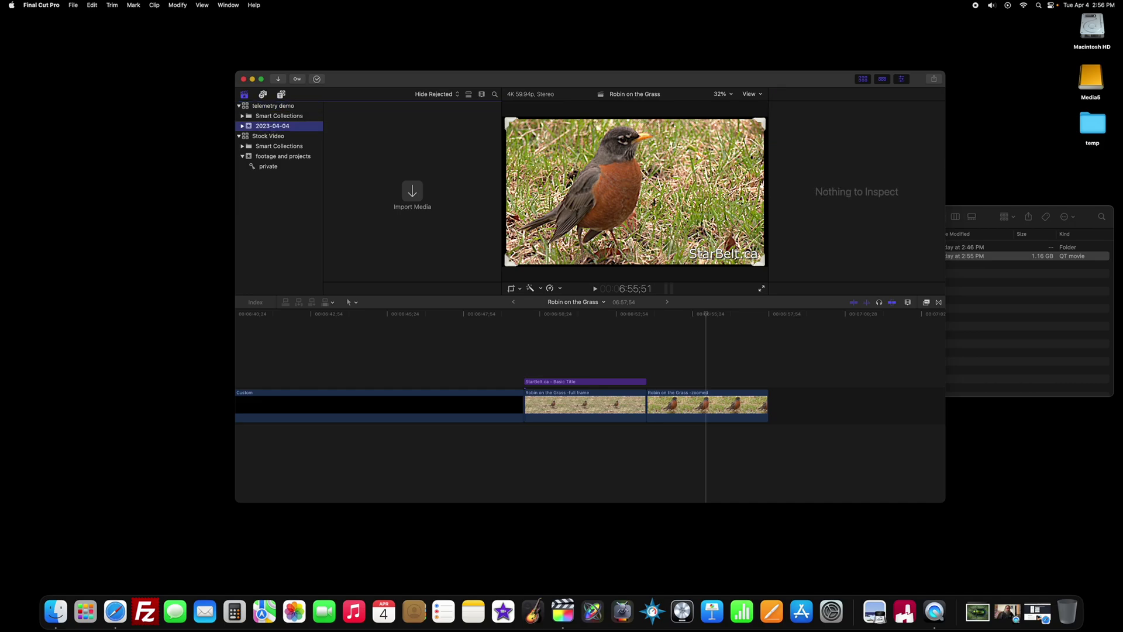
left_click(272, 126)
type("footage and projects")
key("Return")
Import telemetry gauges demo.MOV into the footage and projects event and play a preview of its gauges.
left_click_drag(428, 79, 303, 78)
left_click(915, 316)
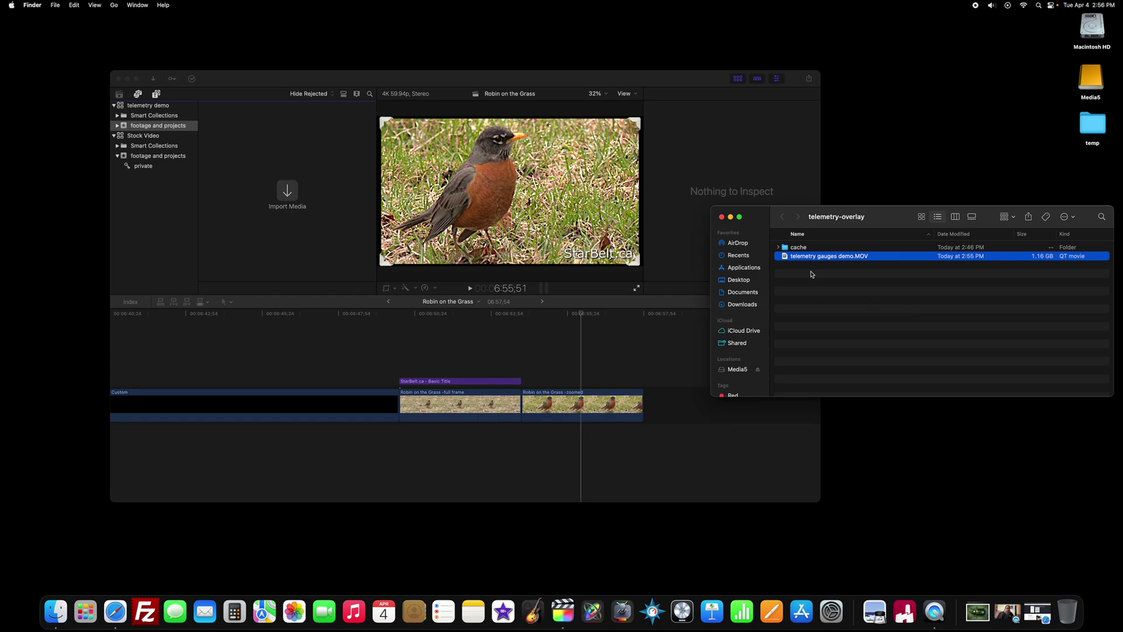
left_click_drag(785, 258, 289, 192)
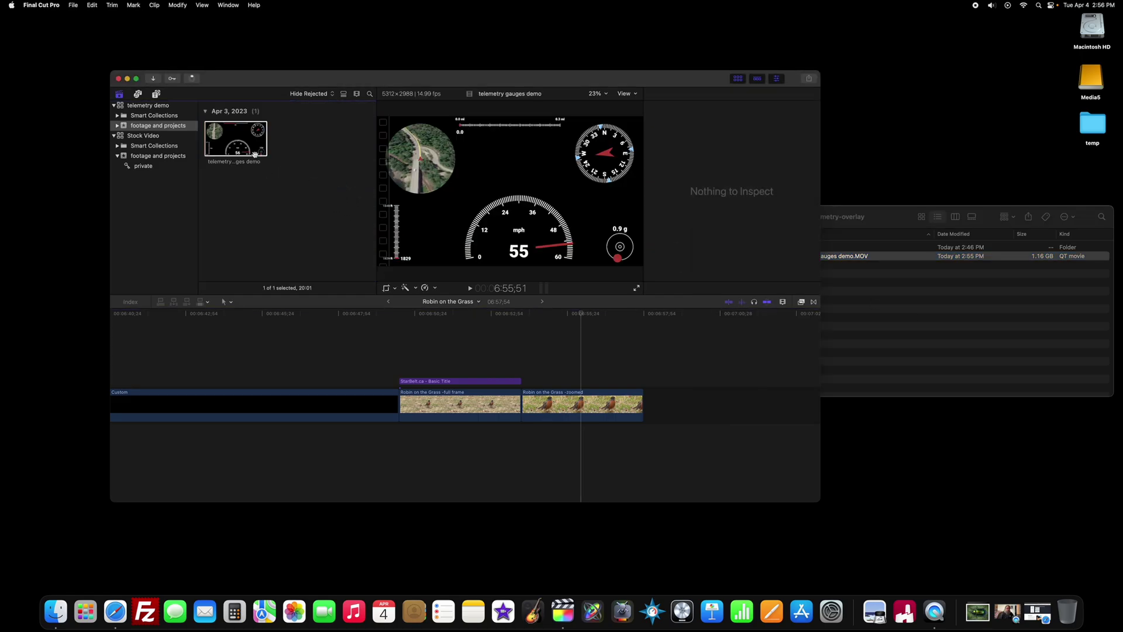
left_click(255, 154)
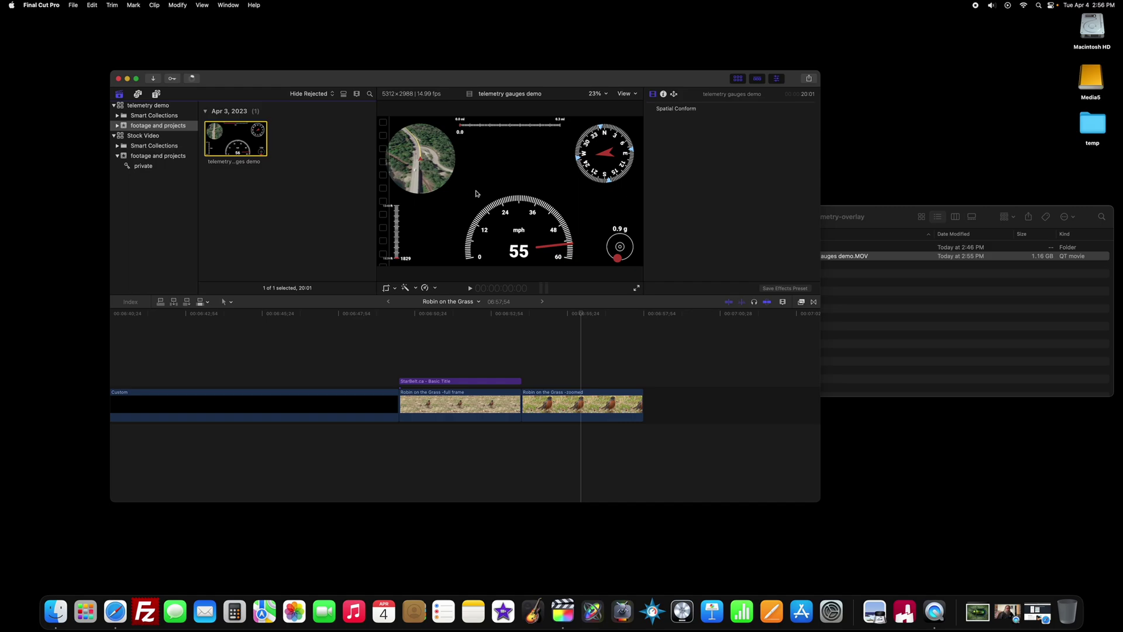
left_click(470, 288)
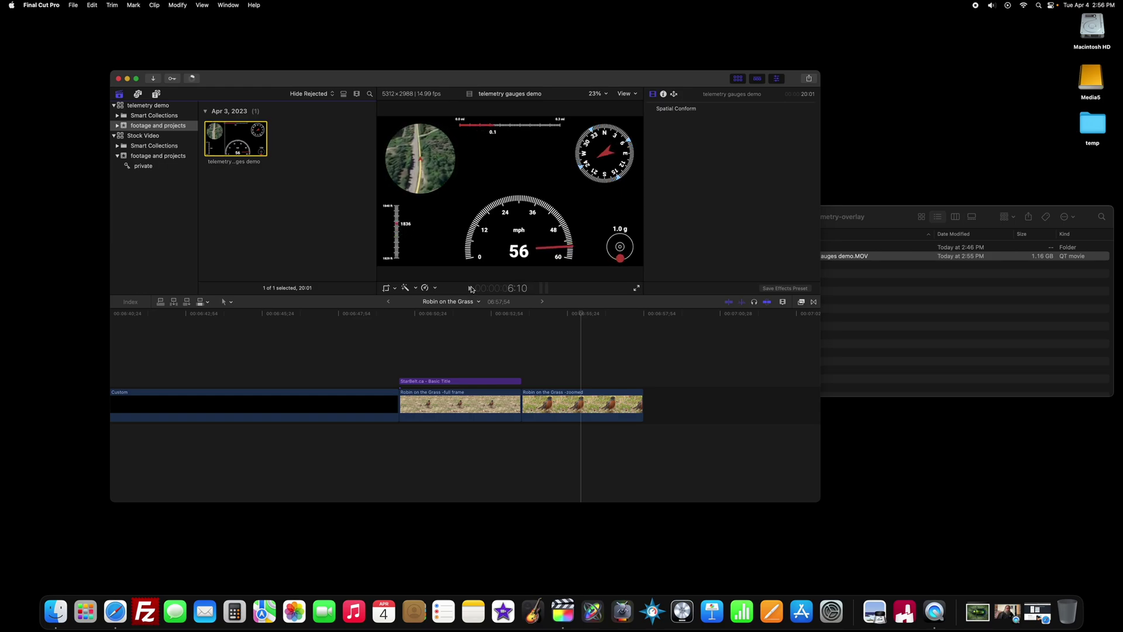
left_click(471, 288)
left_click(891, 222)
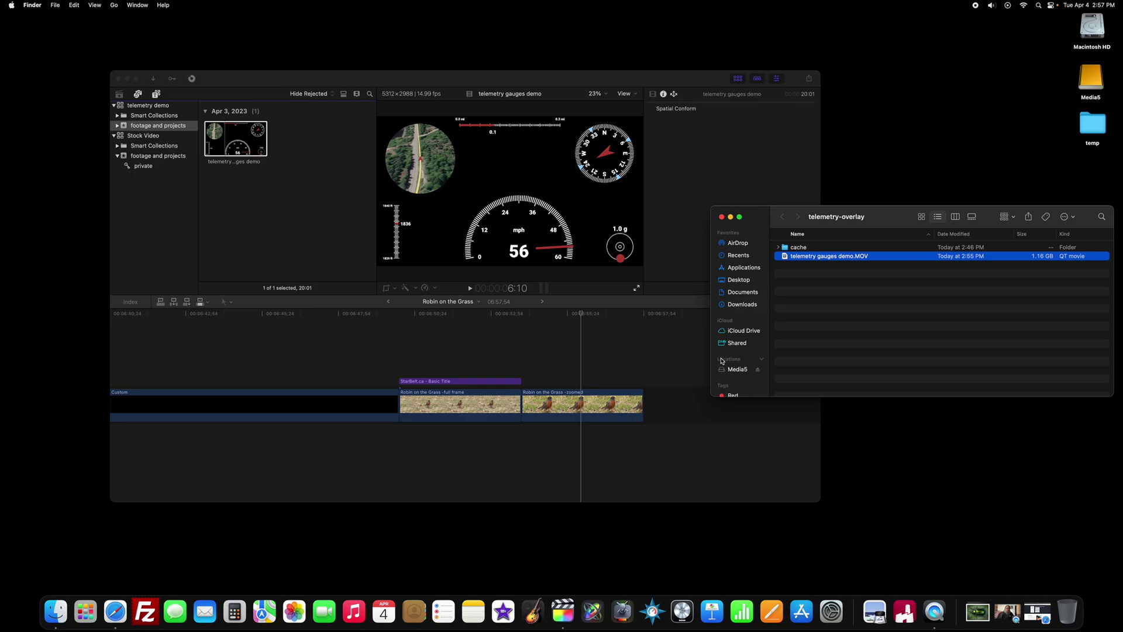
Import GX010019.MP4 from Media5 > GoPro HERO11 Black > First Road Test > 100GOPRO.
left_click(747, 369)
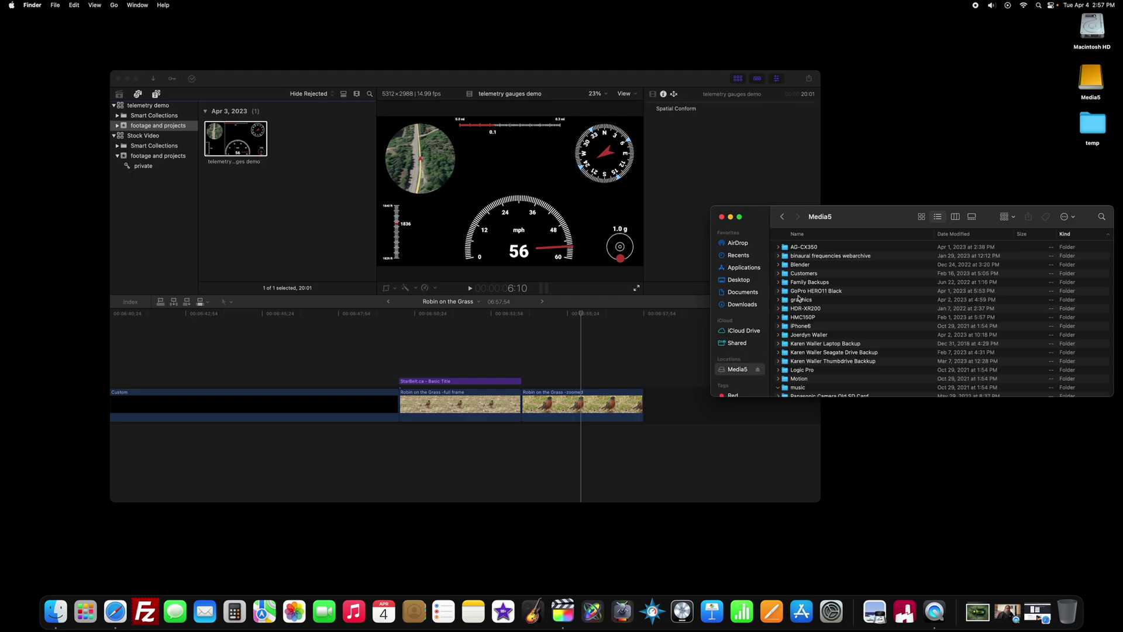
double_click(815, 292)
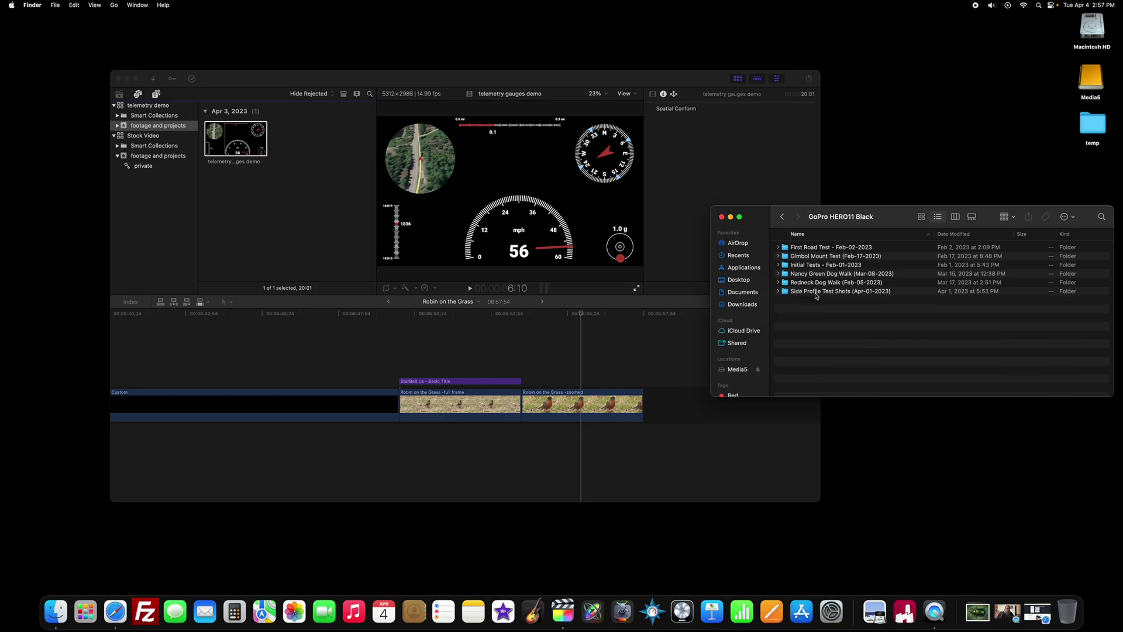
double_click(807, 248)
left_click(807, 248)
double_click(807, 248)
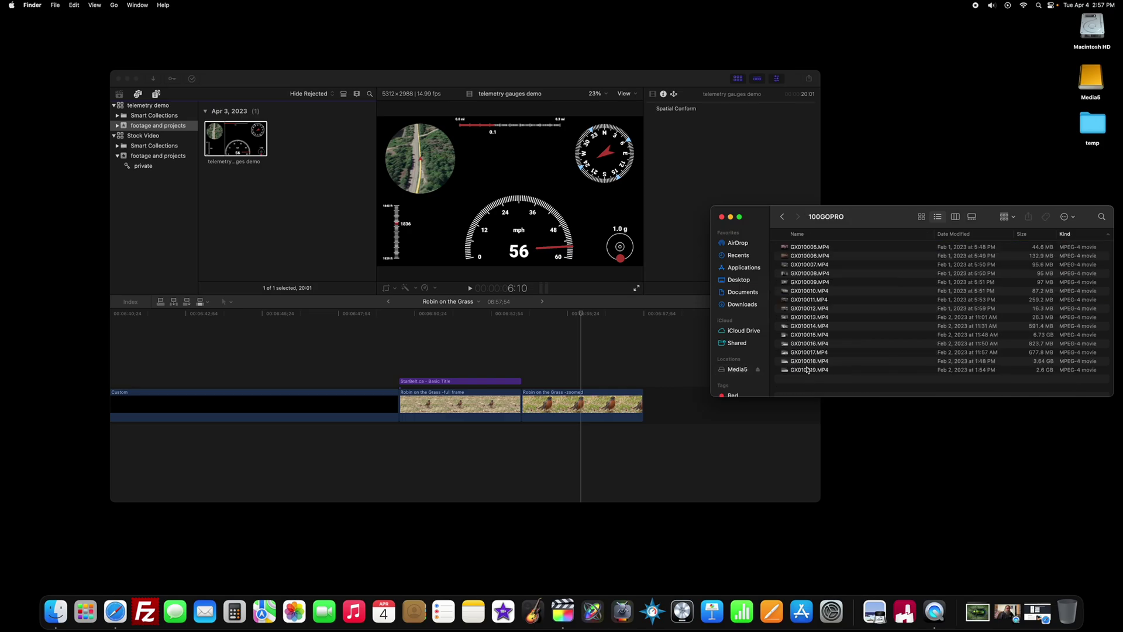
left_click_drag(807, 370, 238, 209)
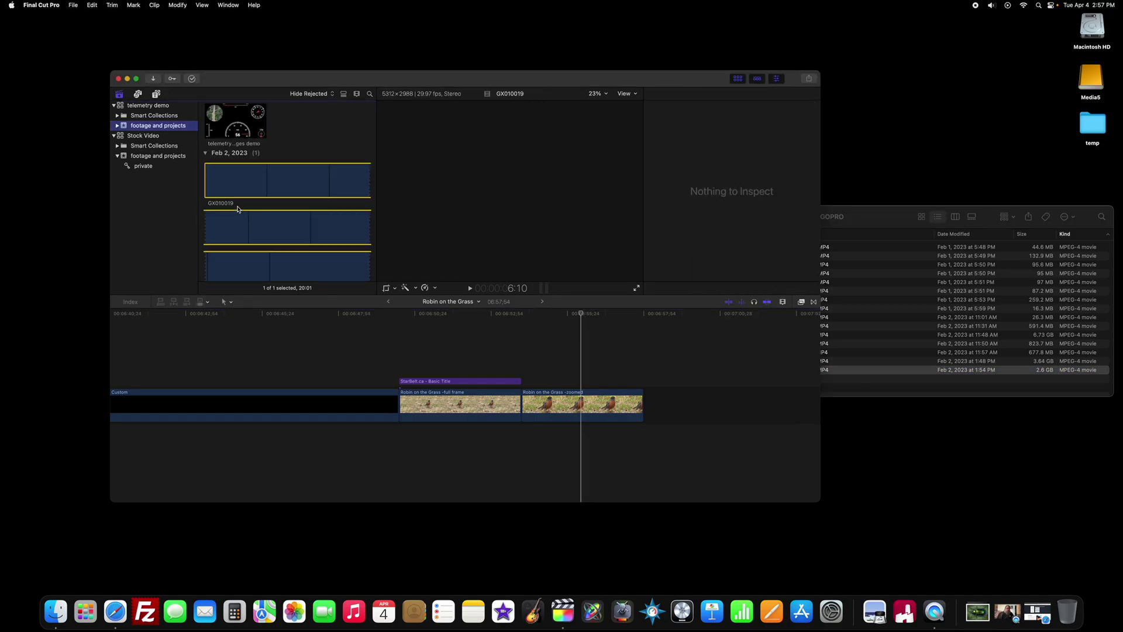
Set browser clip appearance to single thumbnails and close the Finder window.
left_click(357, 93)
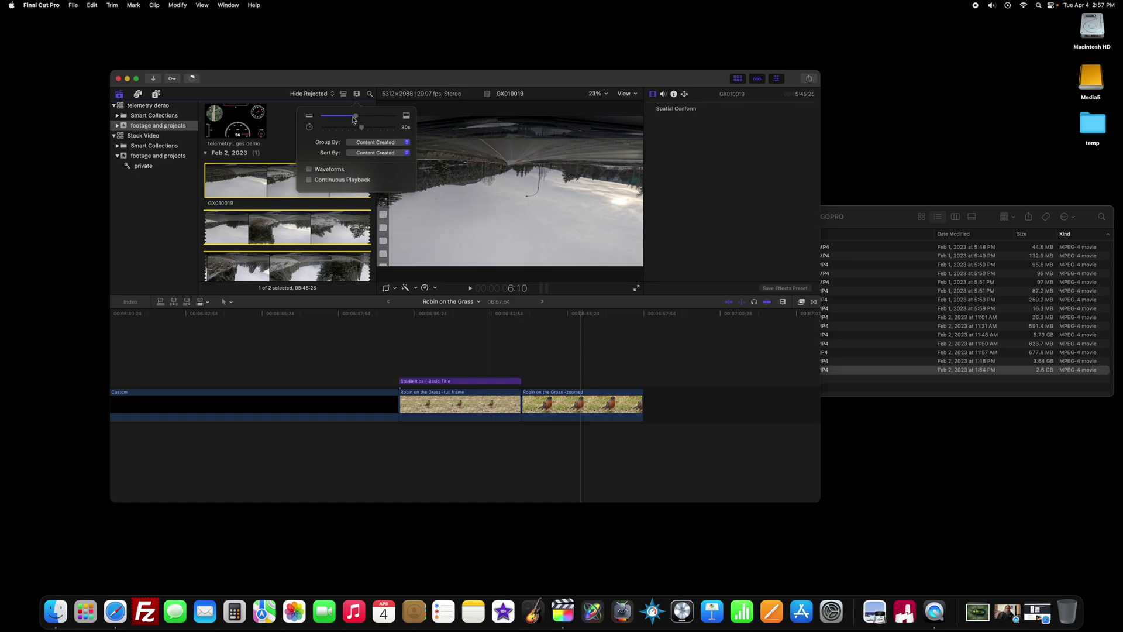
left_click_drag(360, 130, 308, 130)
left_click(358, 95)
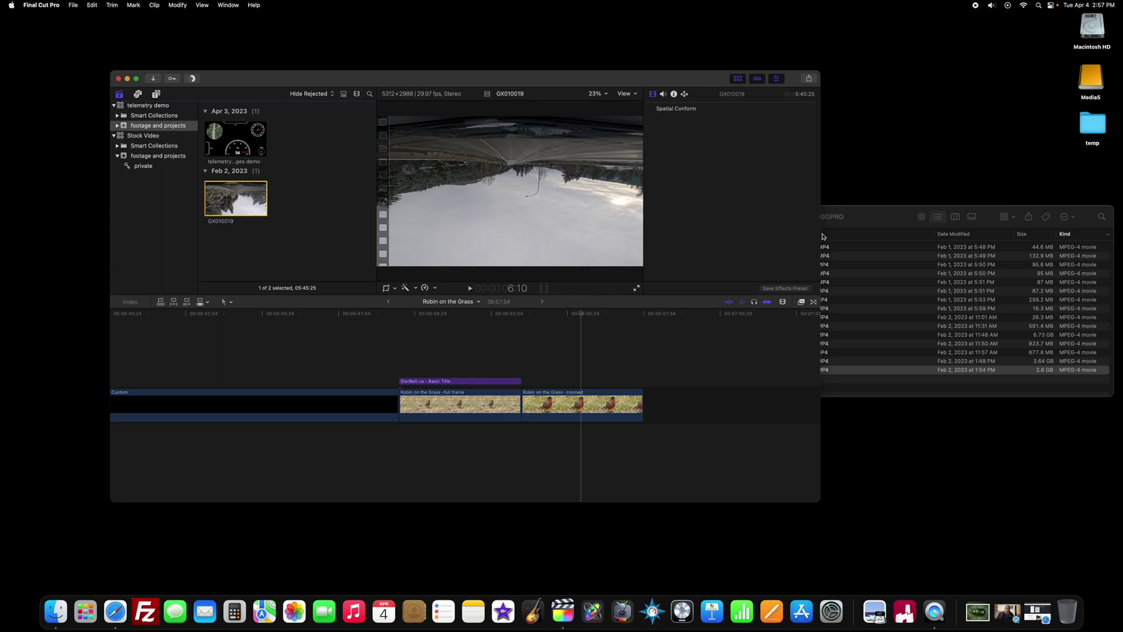
left_click(871, 212)
left_click(721, 217)
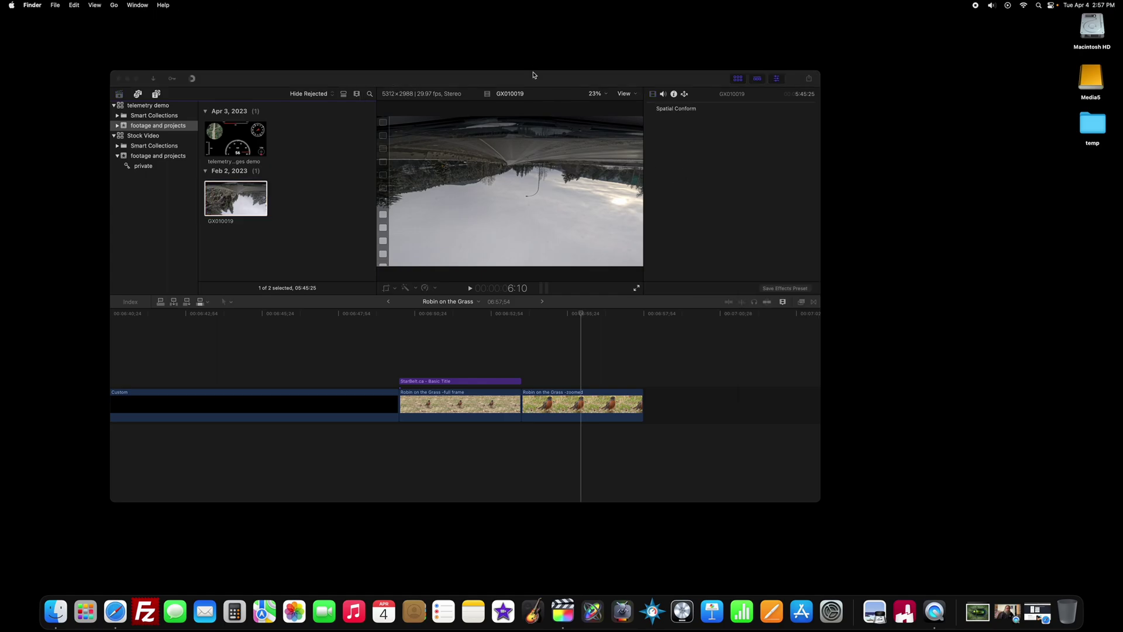
left_click_drag(535, 75, 607, 66)
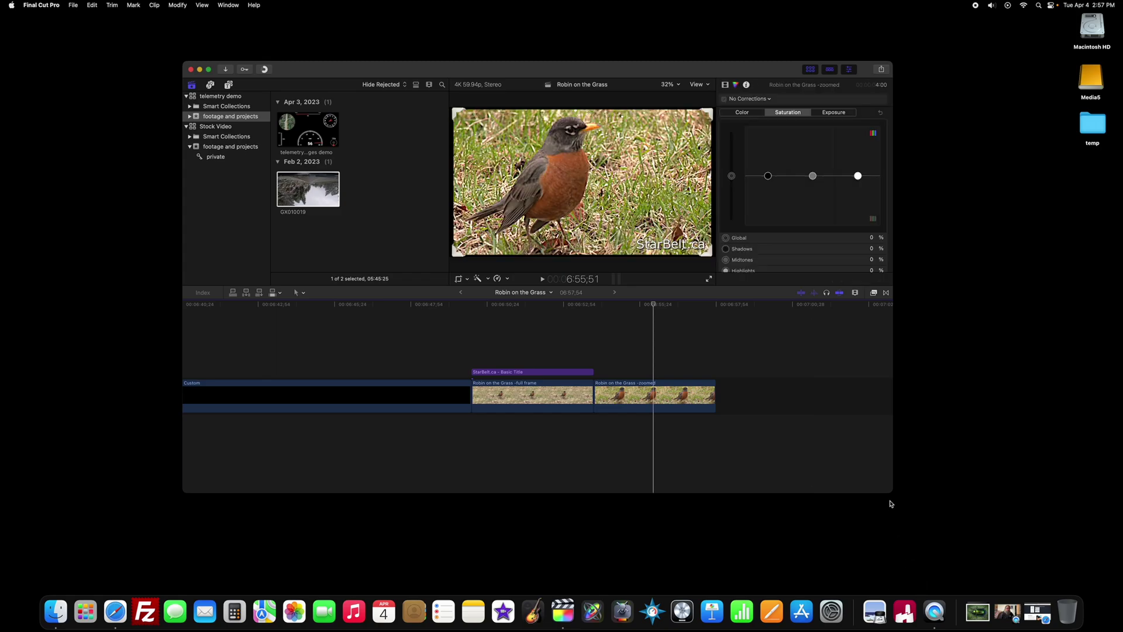
Create a new project named 'telemetry demo' and select it.
left_click_drag(890, 497, 1078, 546)
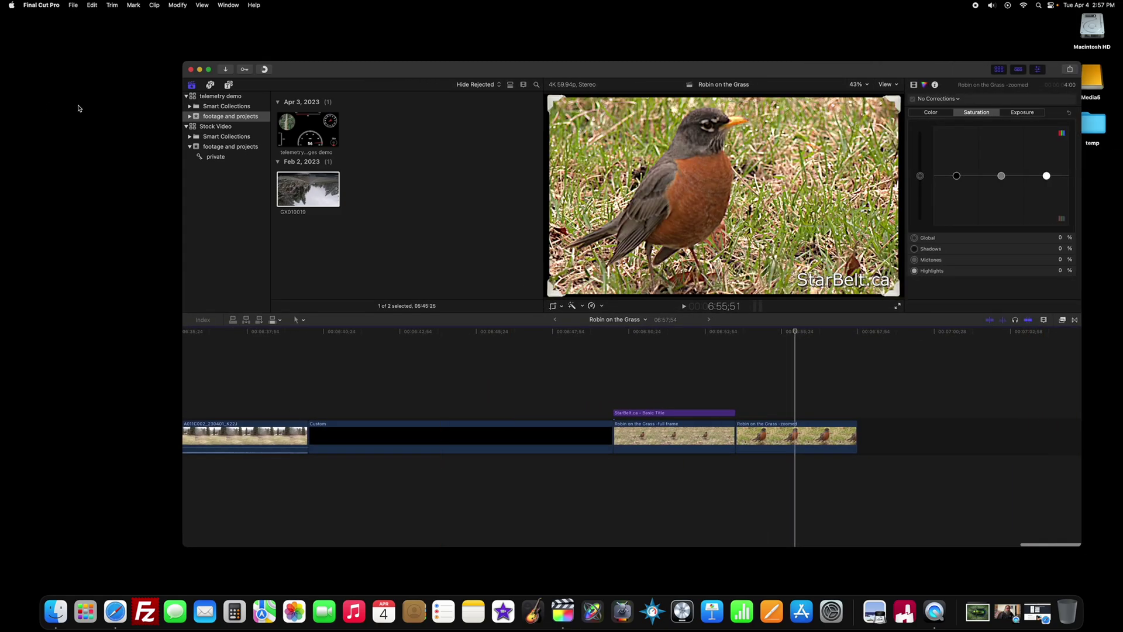
left_click(73, 4)
mouse_move(80, 18)
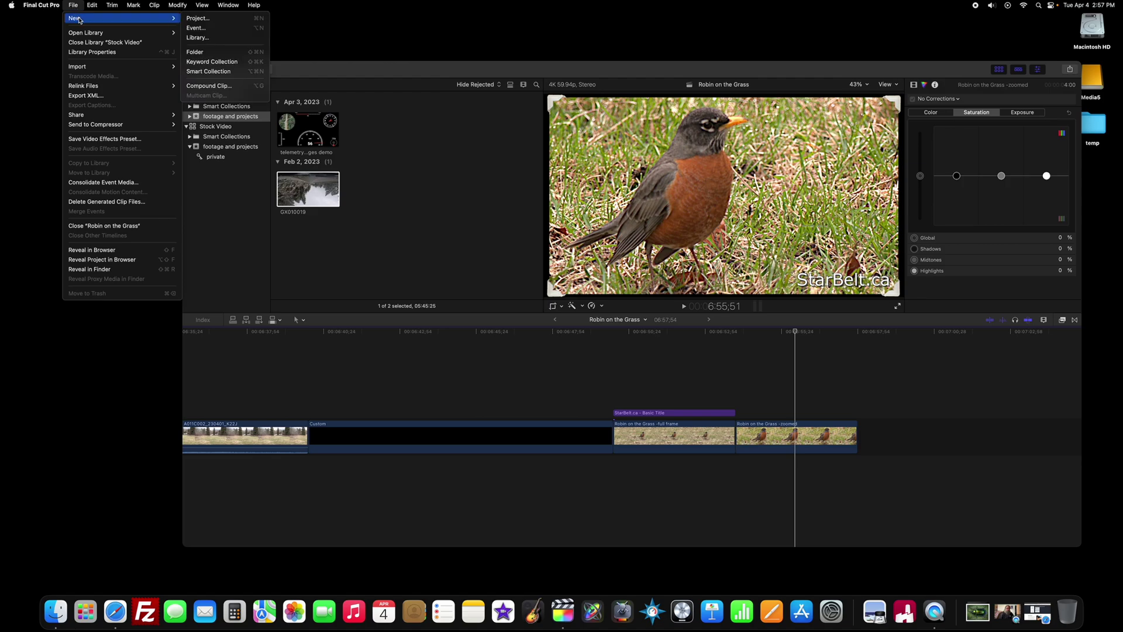
left_click(215, 19)
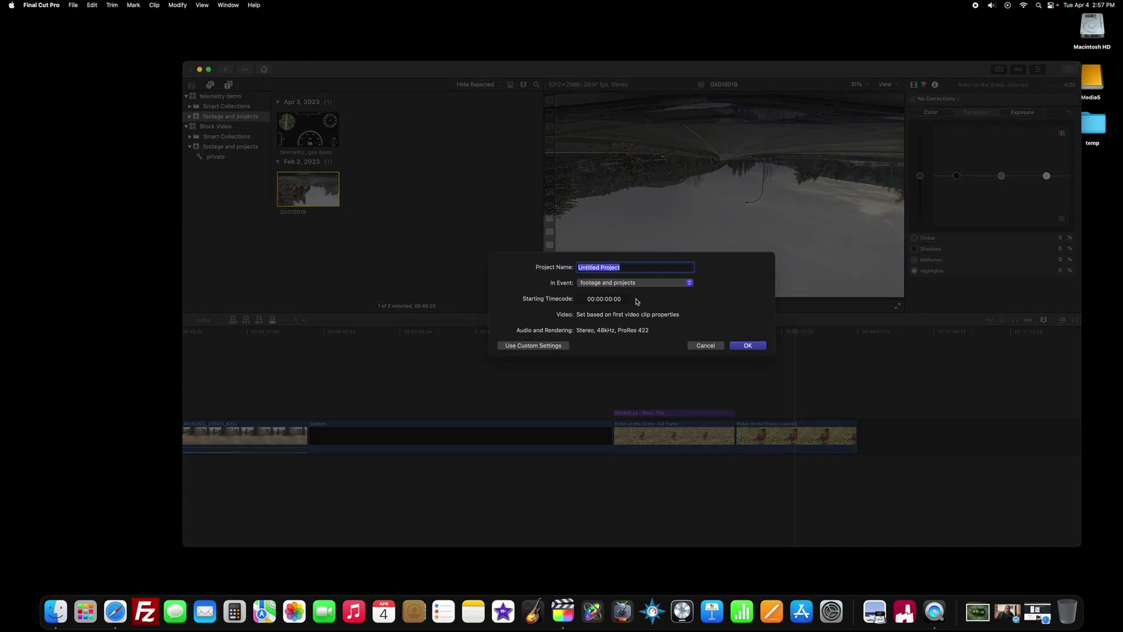
type("telemetry demo")
left_click(748, 345)
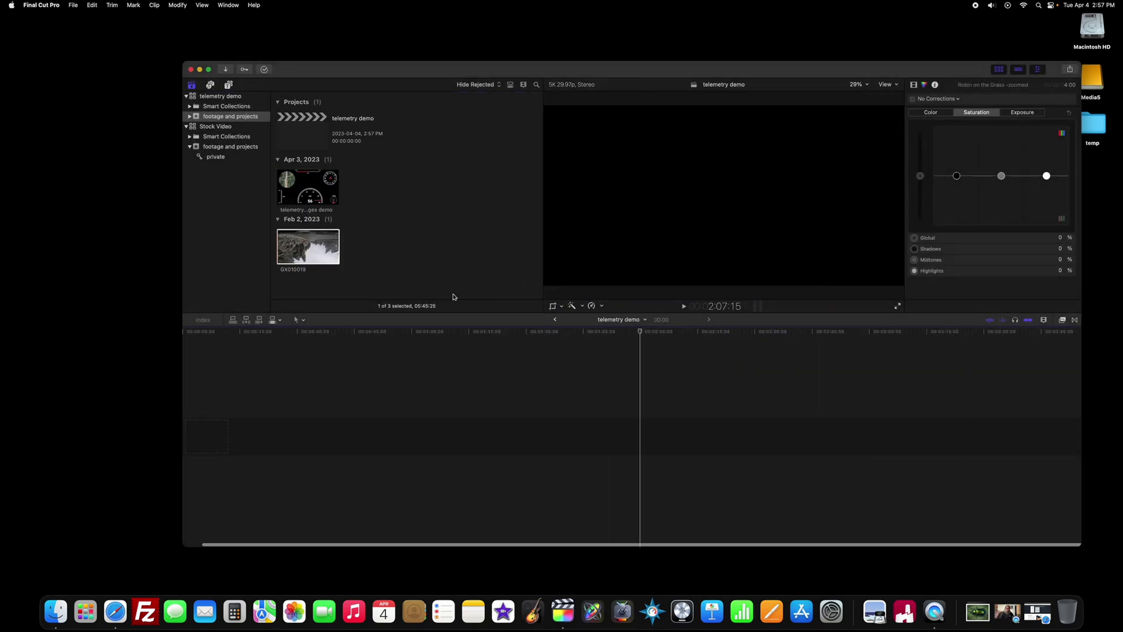
left_click(309, 136)
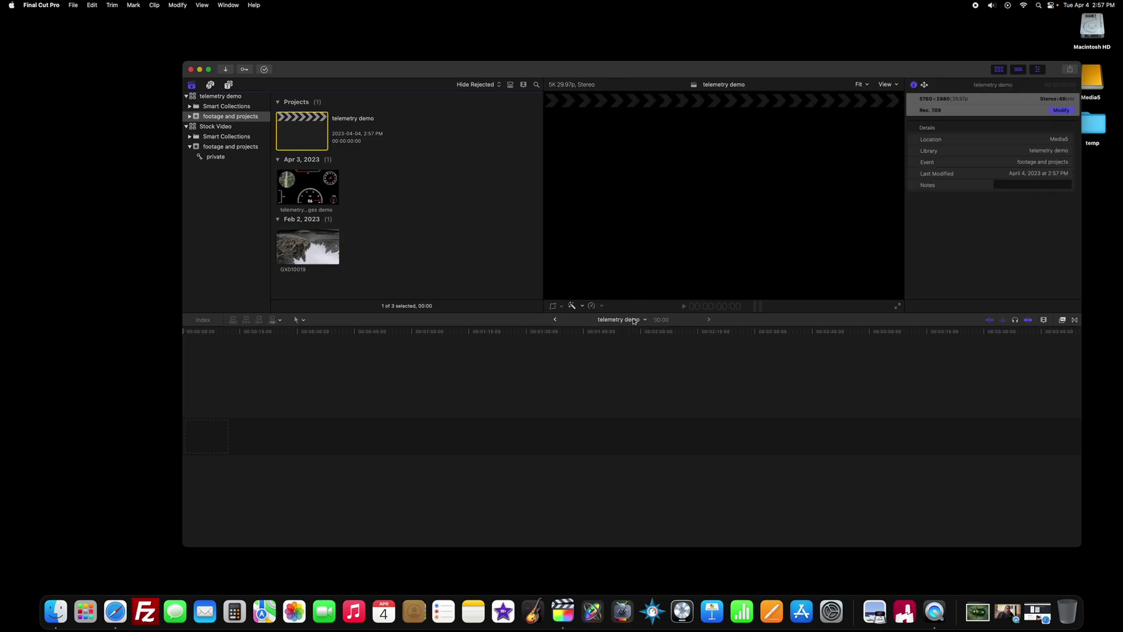
Add GX010019 to the telemetry demo timeline, accepting the 5K 5760x2880 29.97p settings.
left_click(308, 249)
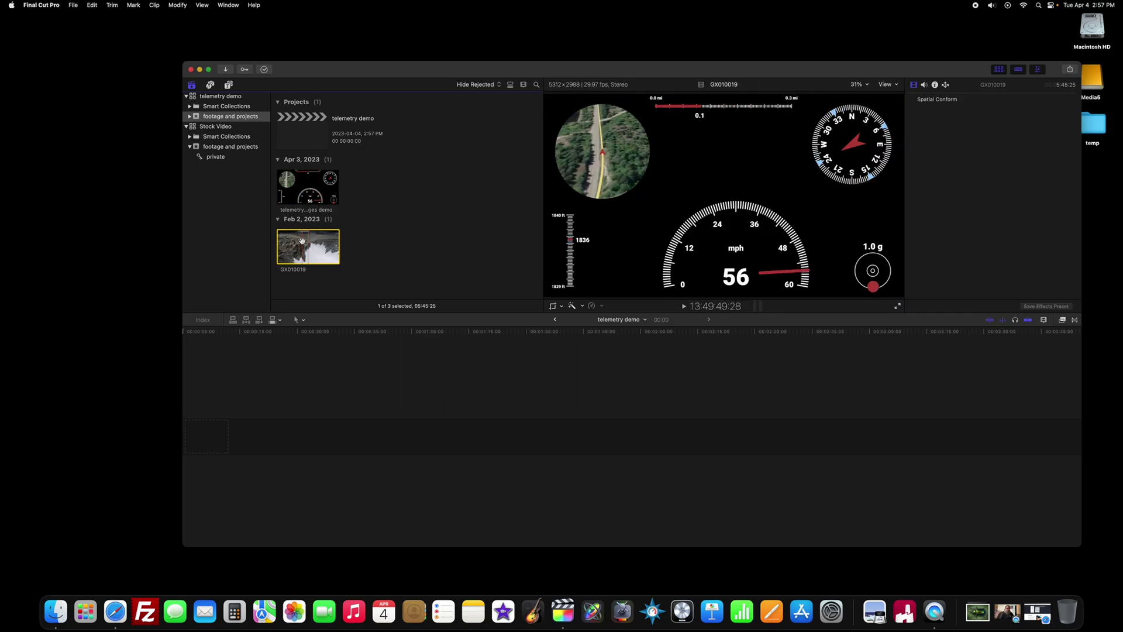
left_click_drag(308, 249, 193, 438)
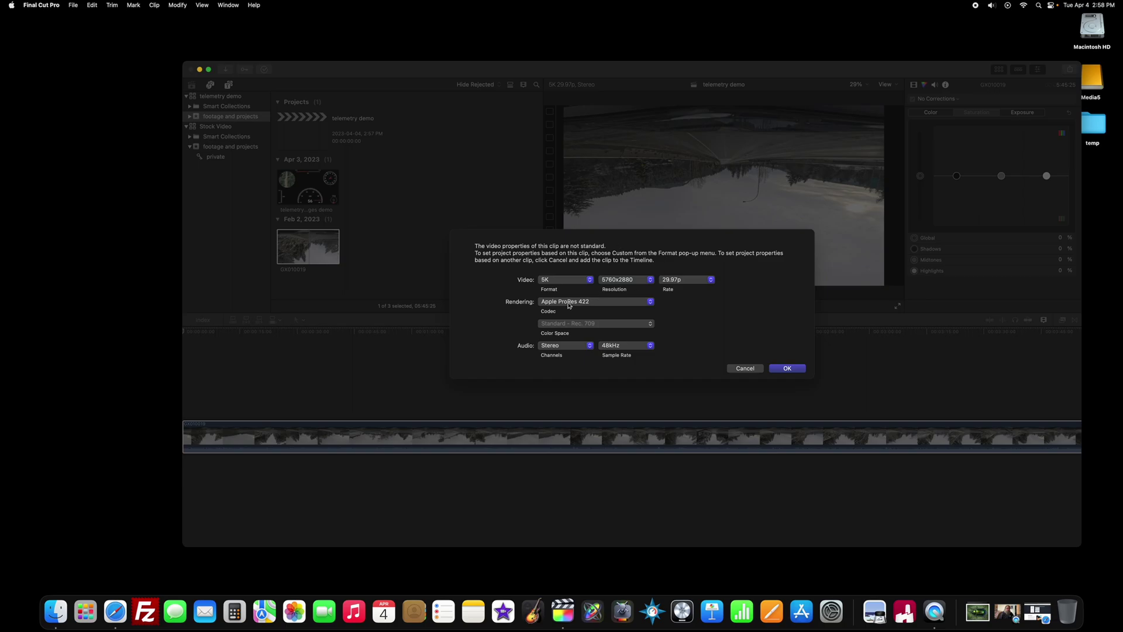
left_click(787, 368)
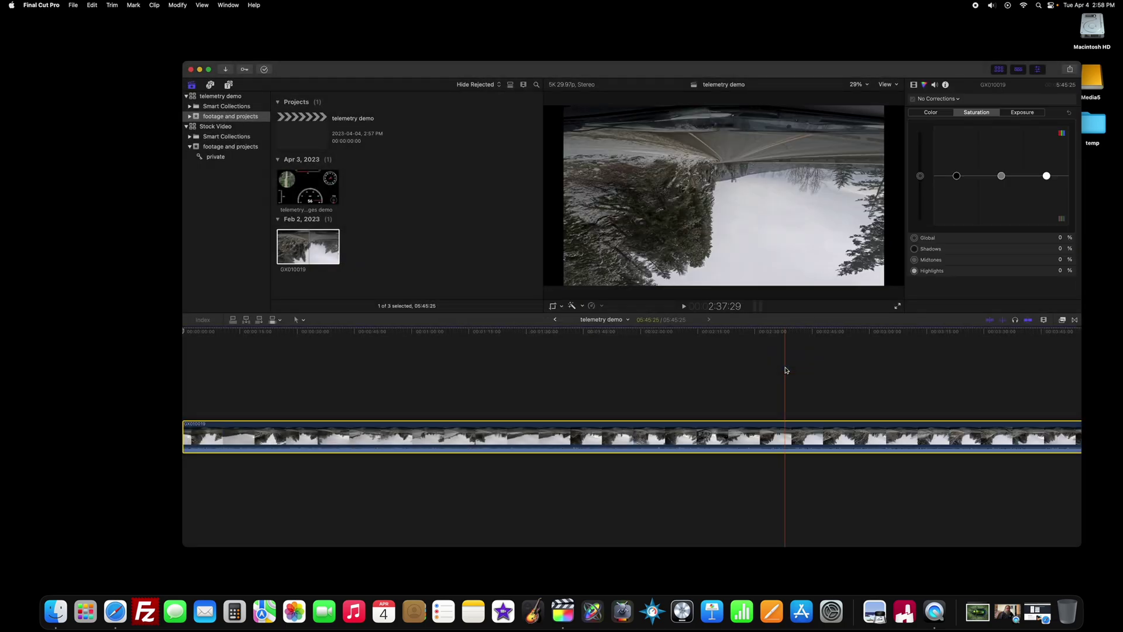
left_click(266, 332)
Blade off and delete the clip's short opening section.
mouse_move(266, 332)
left_mouse_down()
mouse_move(216, 334)
mouse_move(260, 343)
left_mouse_up()
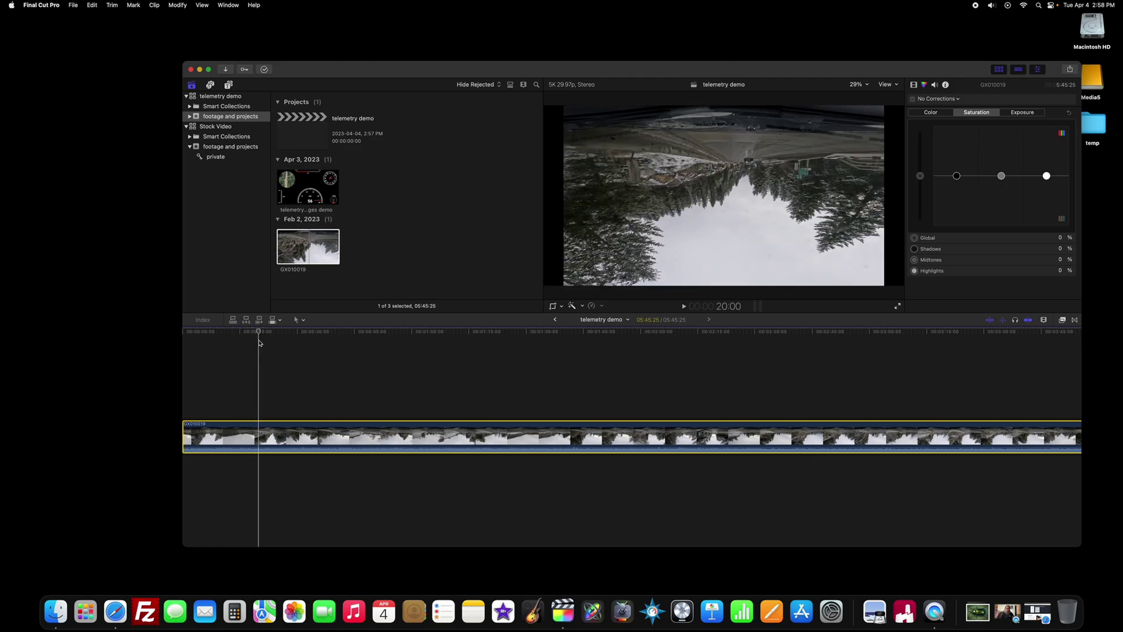
key("b")
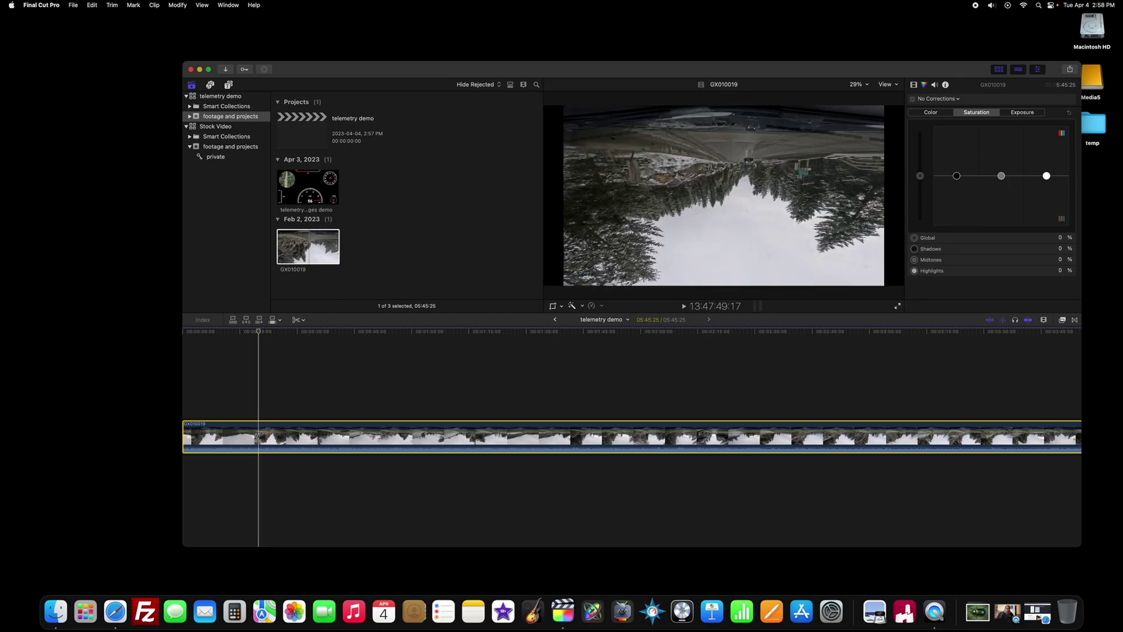
left_click(257, 438)
key("a")
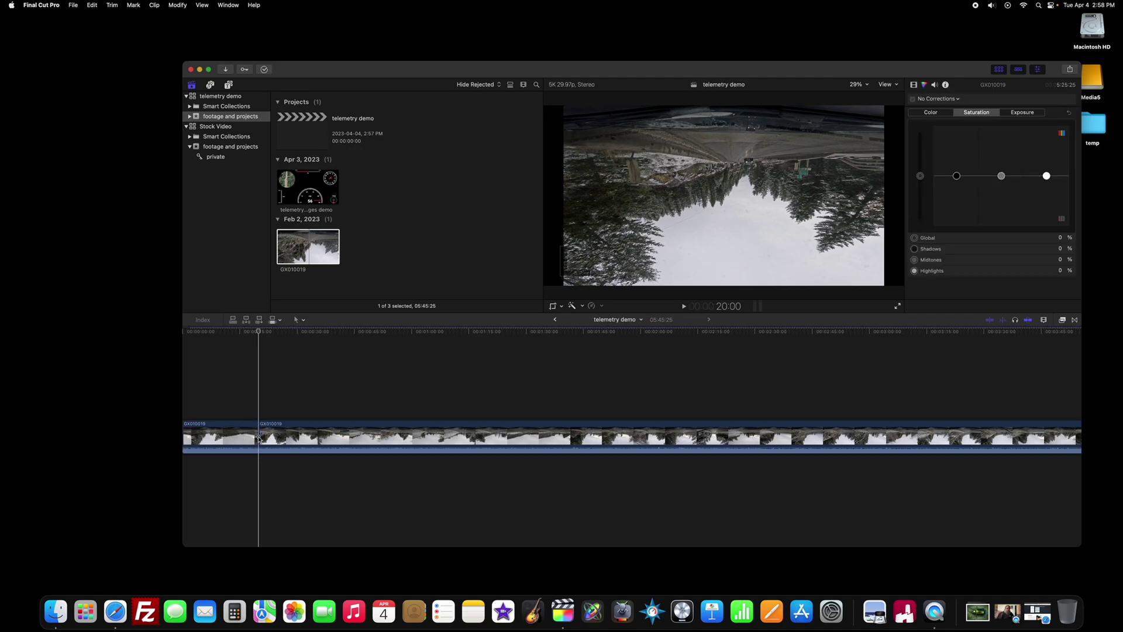
left_click(216, 436)
key("Delete")
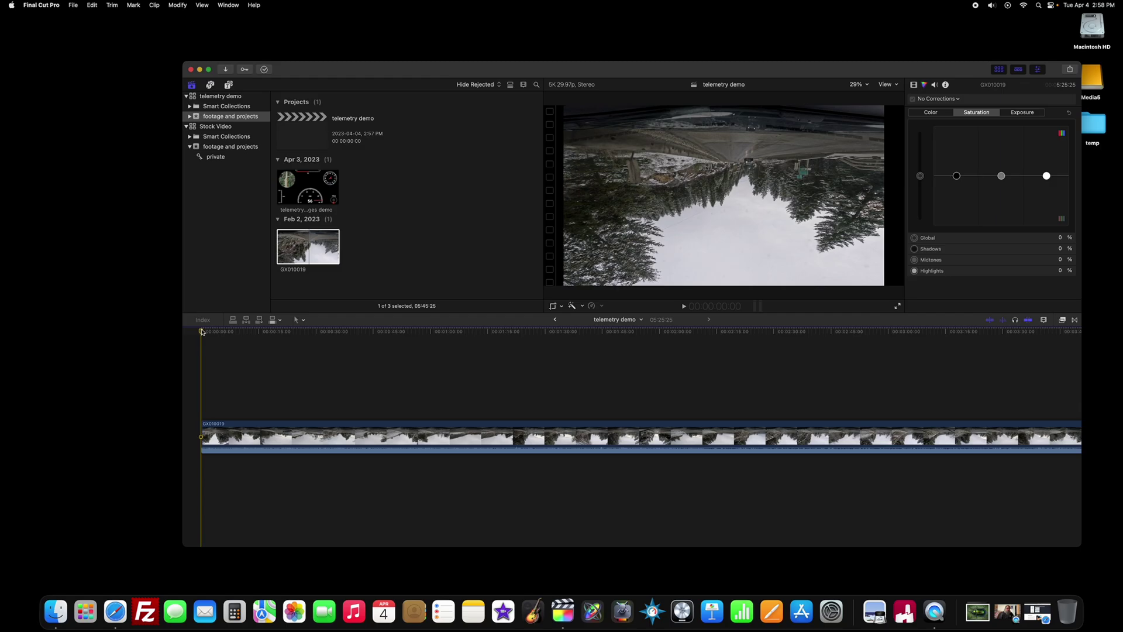
Split the clip at 20 seconds and delete everything after it.
left_click_drag(201, 331, 279, 335)
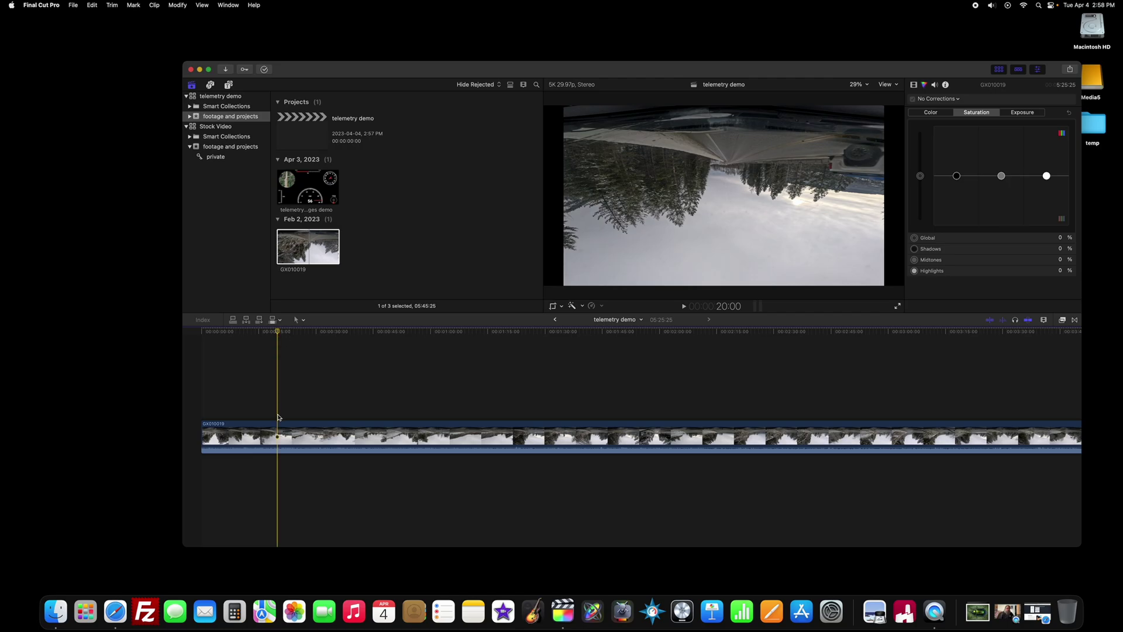
key("super+b")
left_click(308, 435)
key("Delete")
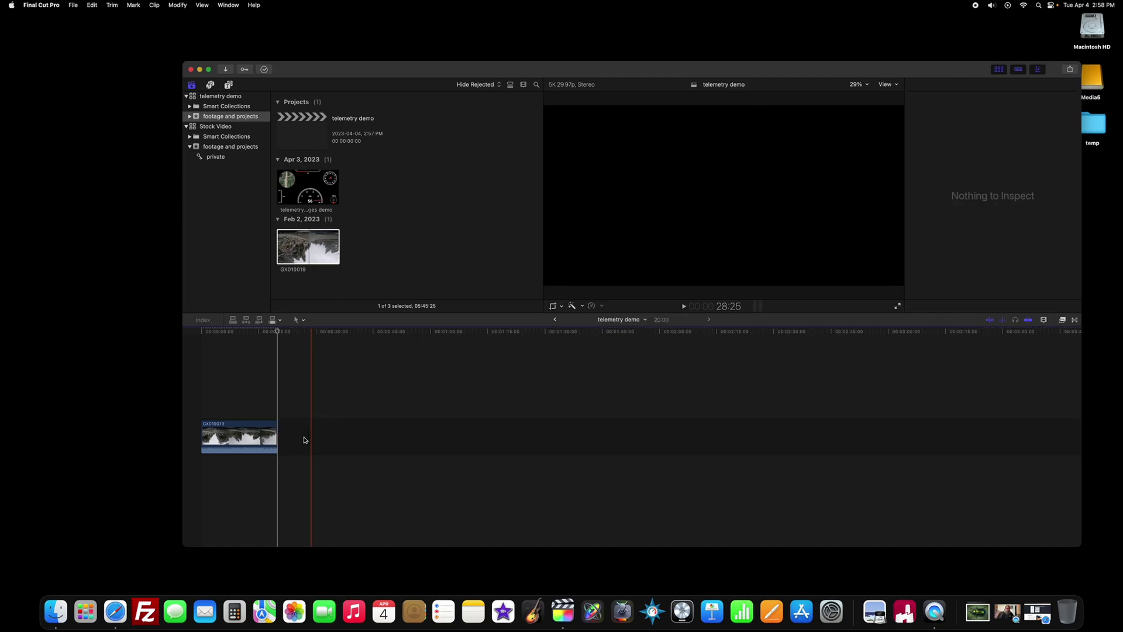
Zoom the timeline in and scrub through the upside-down footage.
right_click(243, 435)
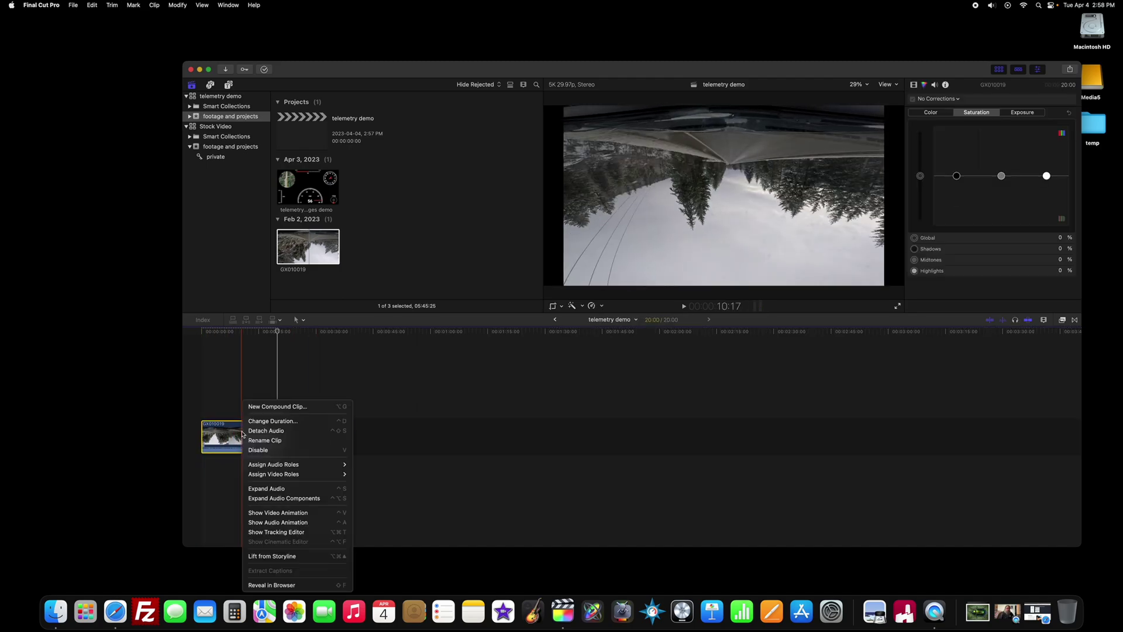
key("Escape")
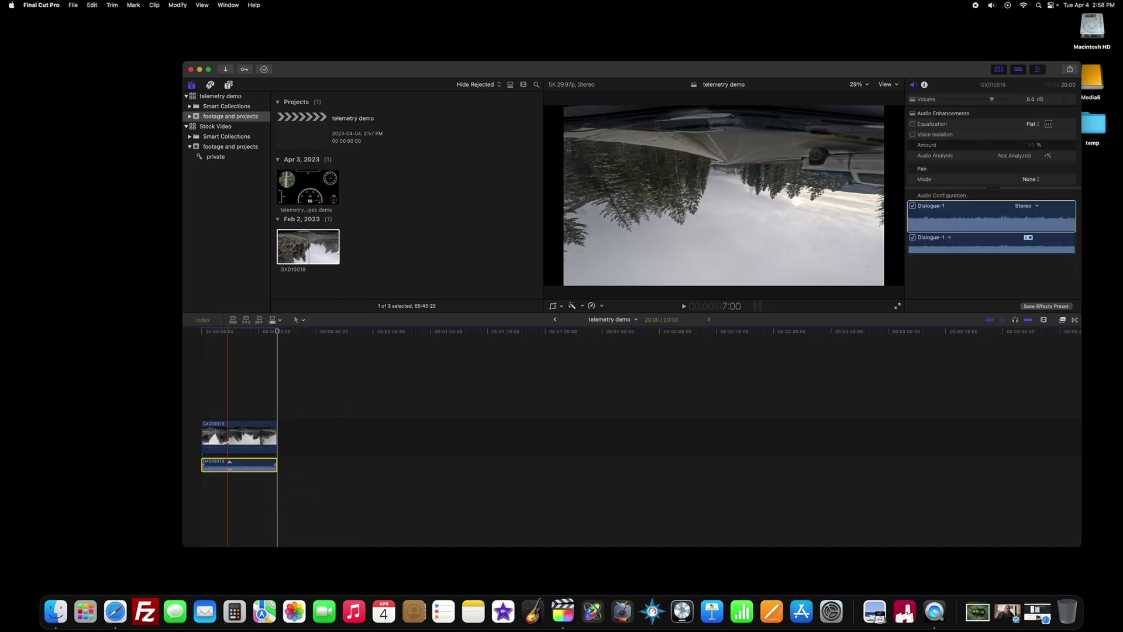
left_click(230, 465)
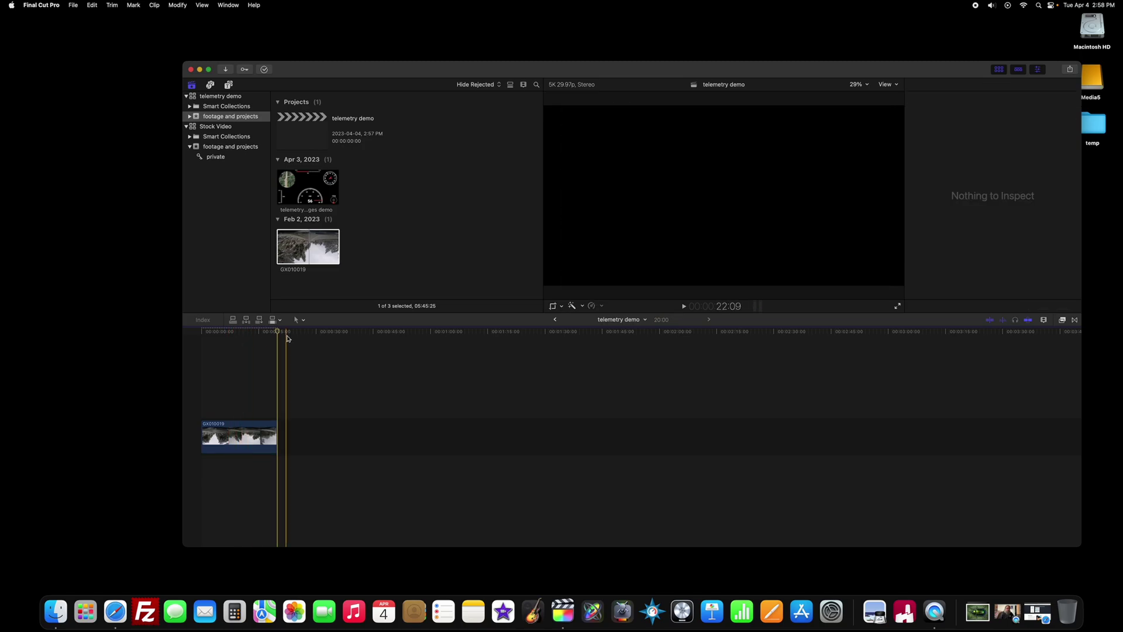
left_click(229, 332)
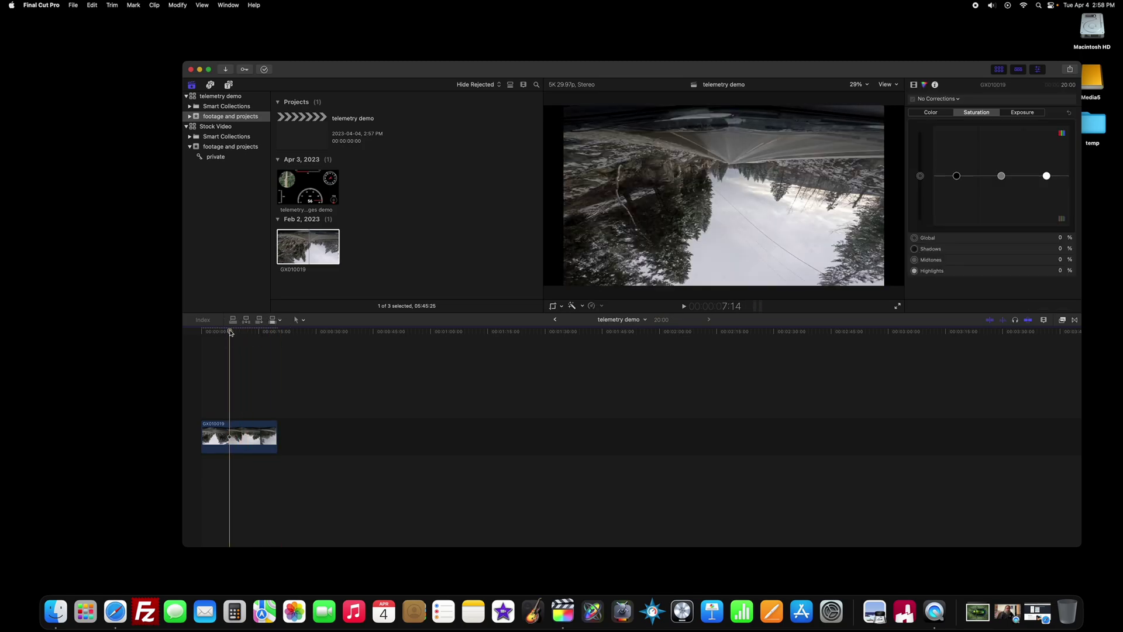
key("super+equal")
key("super+equal")
key("super+equal")
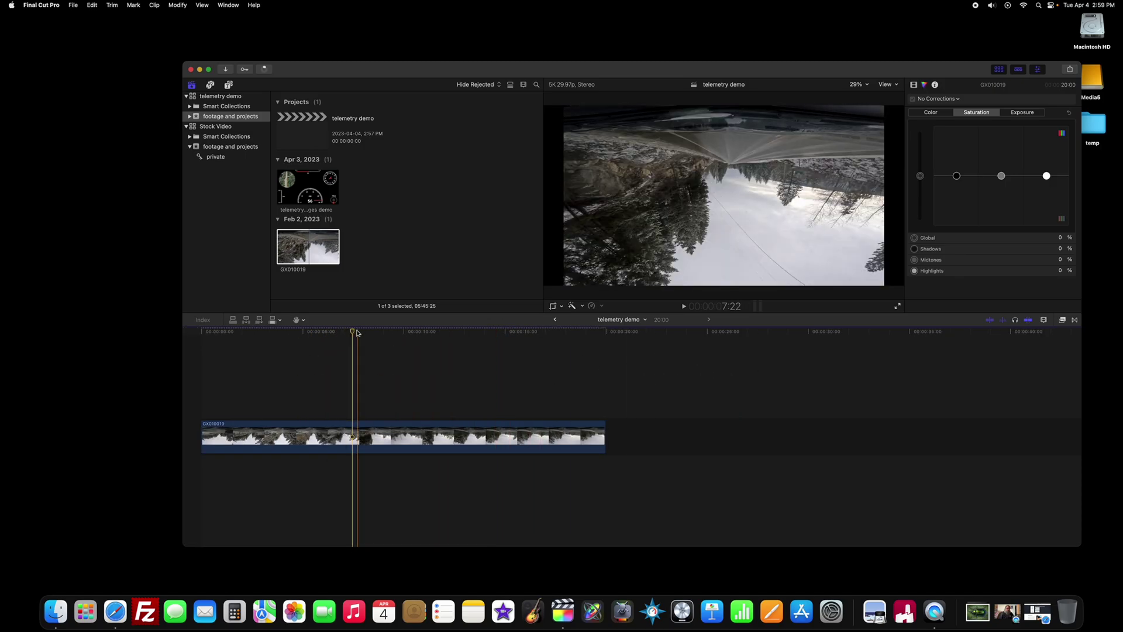
left_click_drag(353, 331, 267, 374)
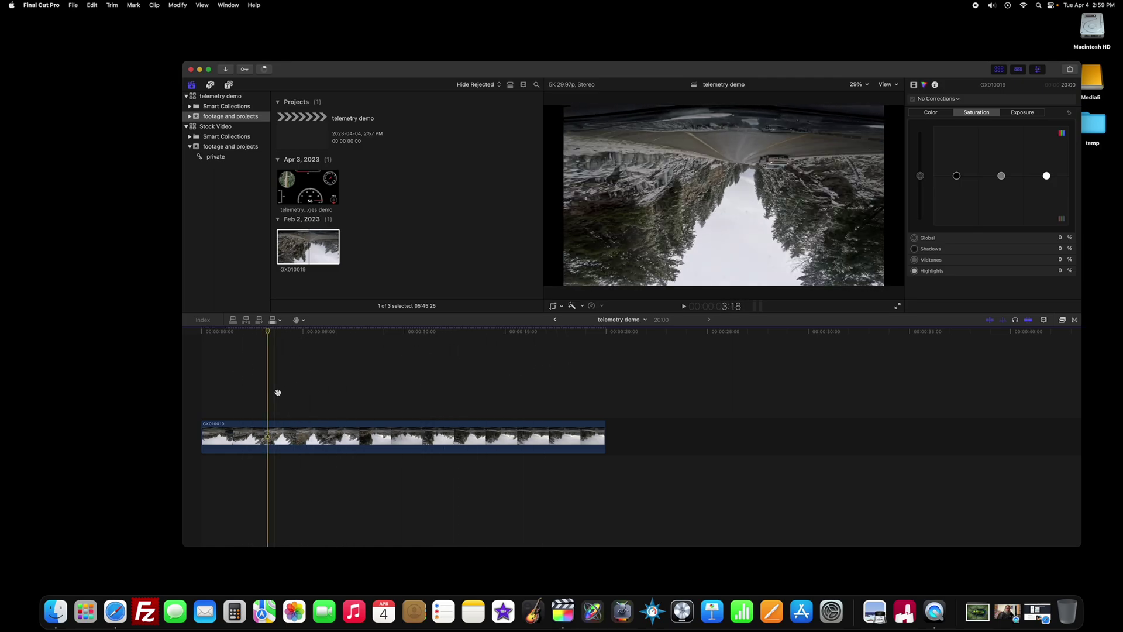
Set the GX010019 clip's Transform Rotation to 180° so the snowy road footage plays upright.
key("a")
left_click(305, 433)
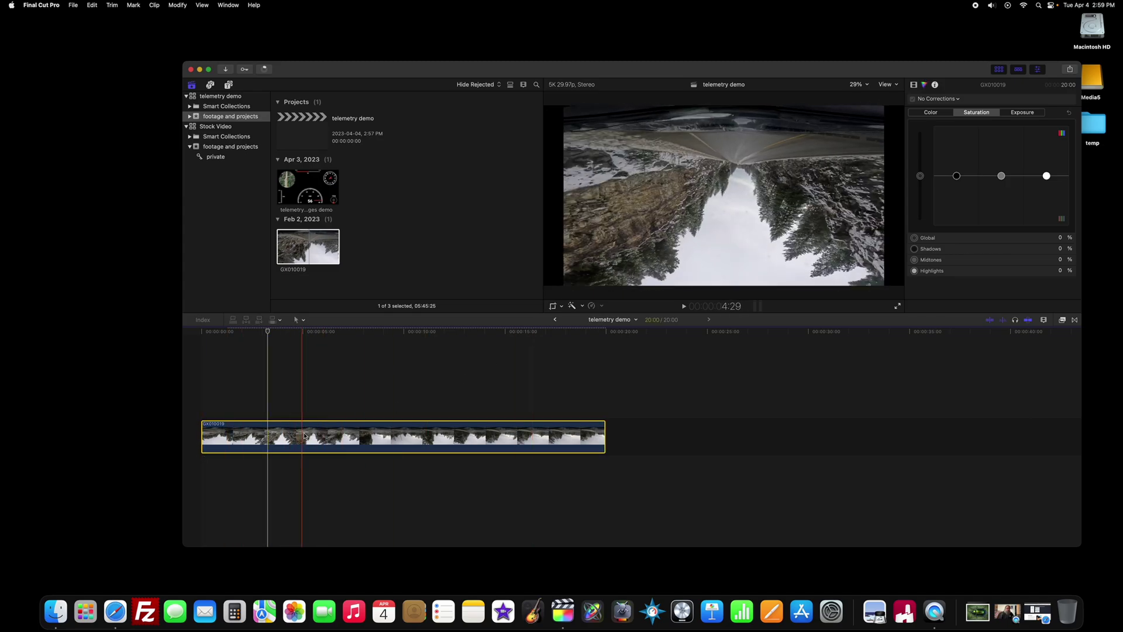
left_click(913, 85)
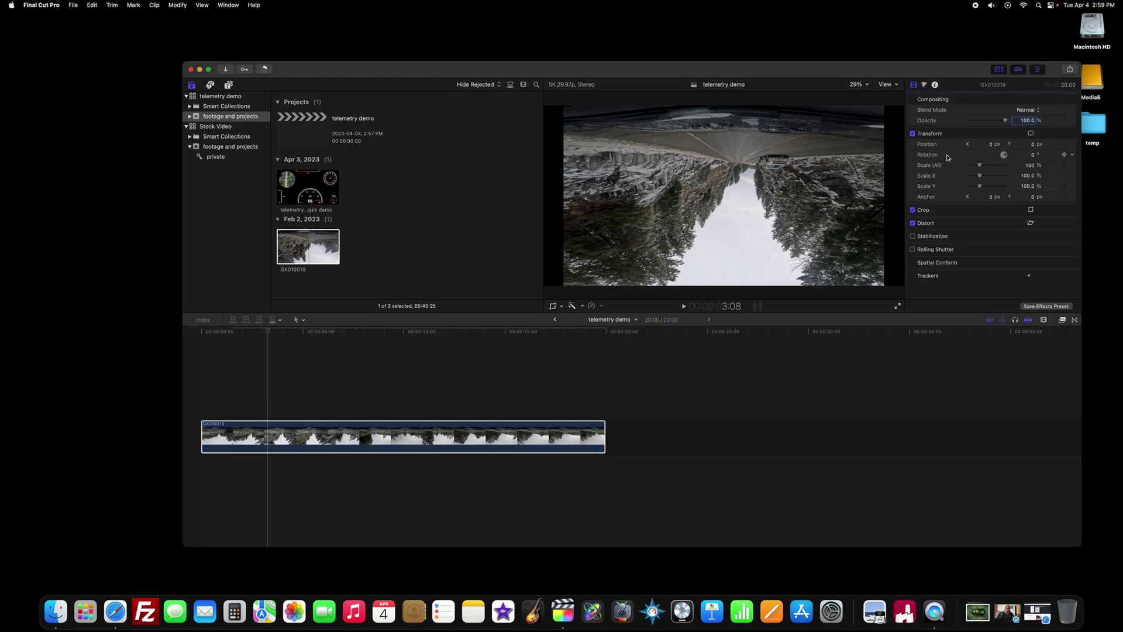
left_click(1034, 155)
key("Return")
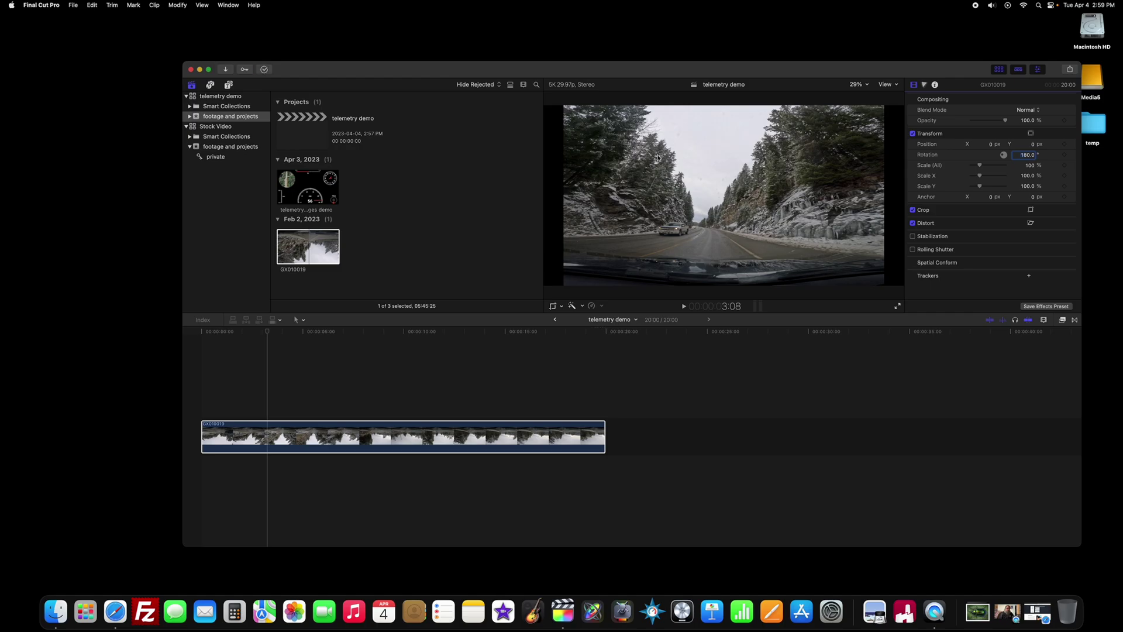
key("Return")
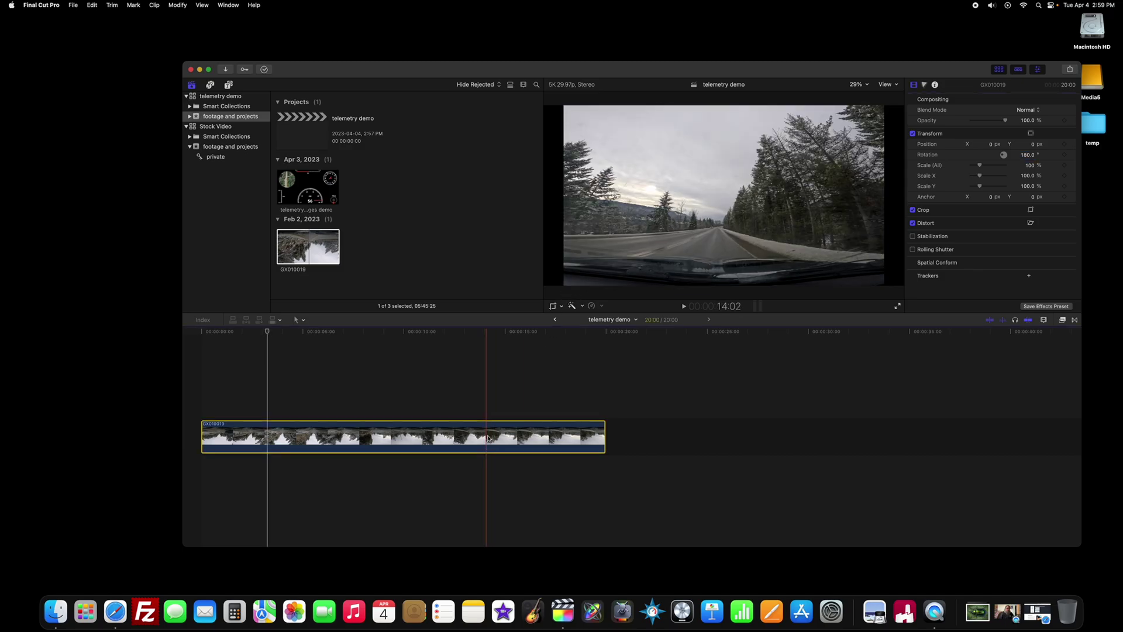
Trim the dashboard strip off the bottom of GX010019 and scale the road view to fill the frame.
left_click(553, 306)
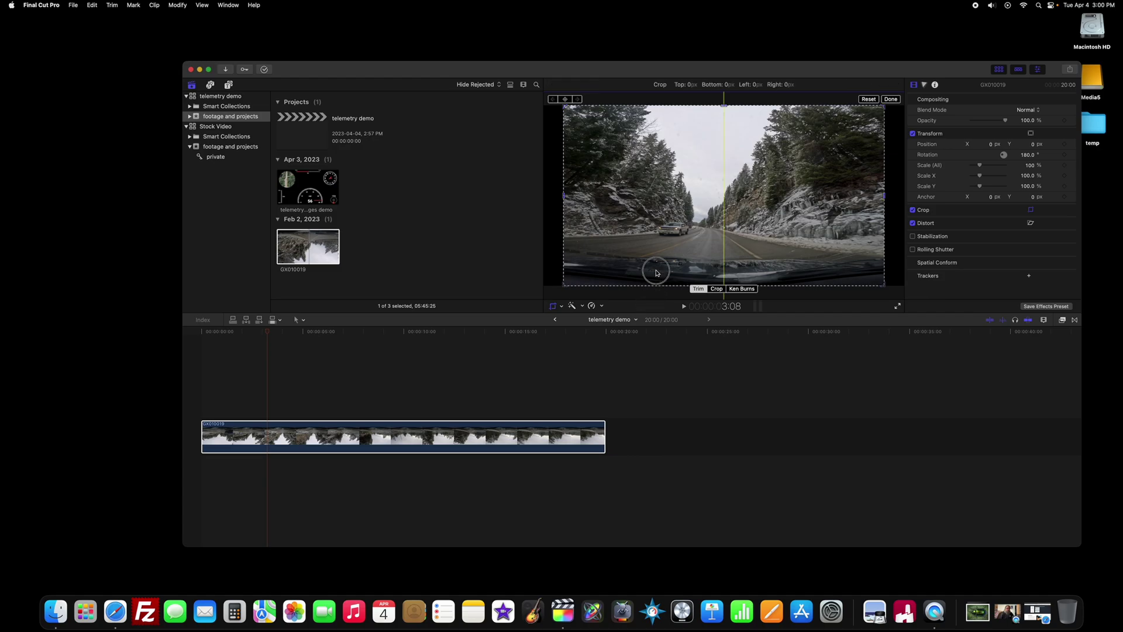
left_click(327, 435)
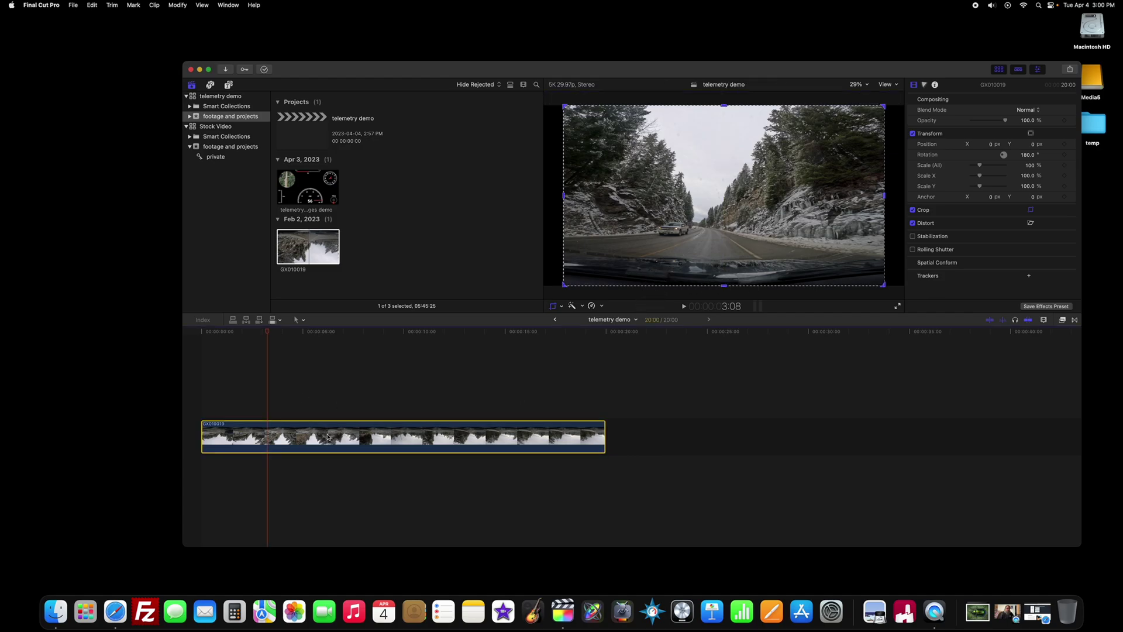
key("shift+c")
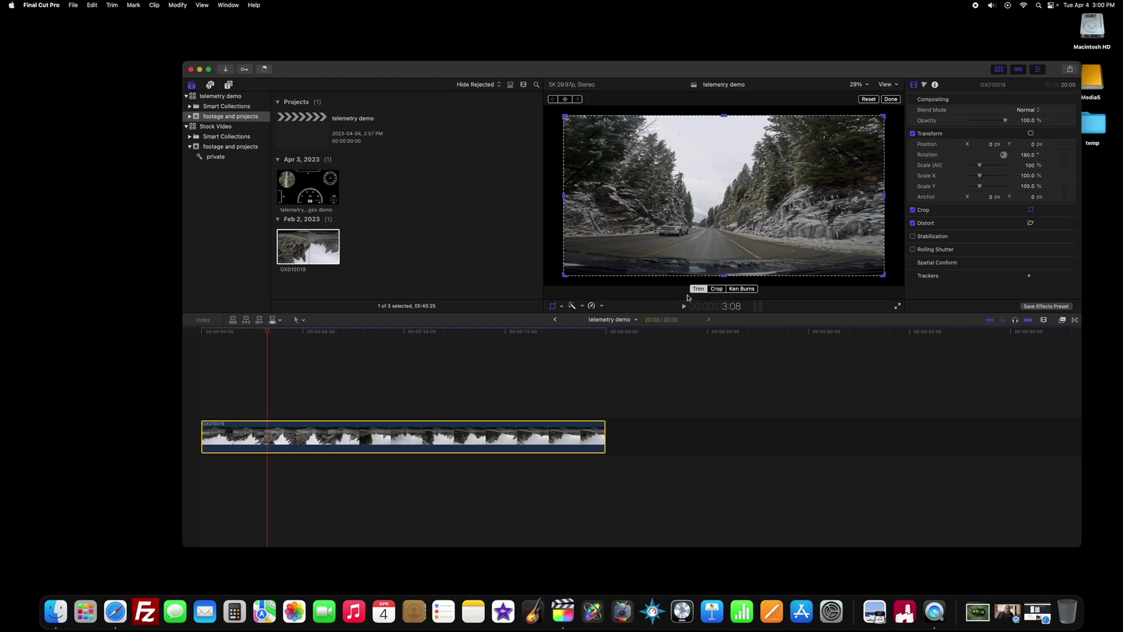
left_click(717, 289)
left_click(700, 289)
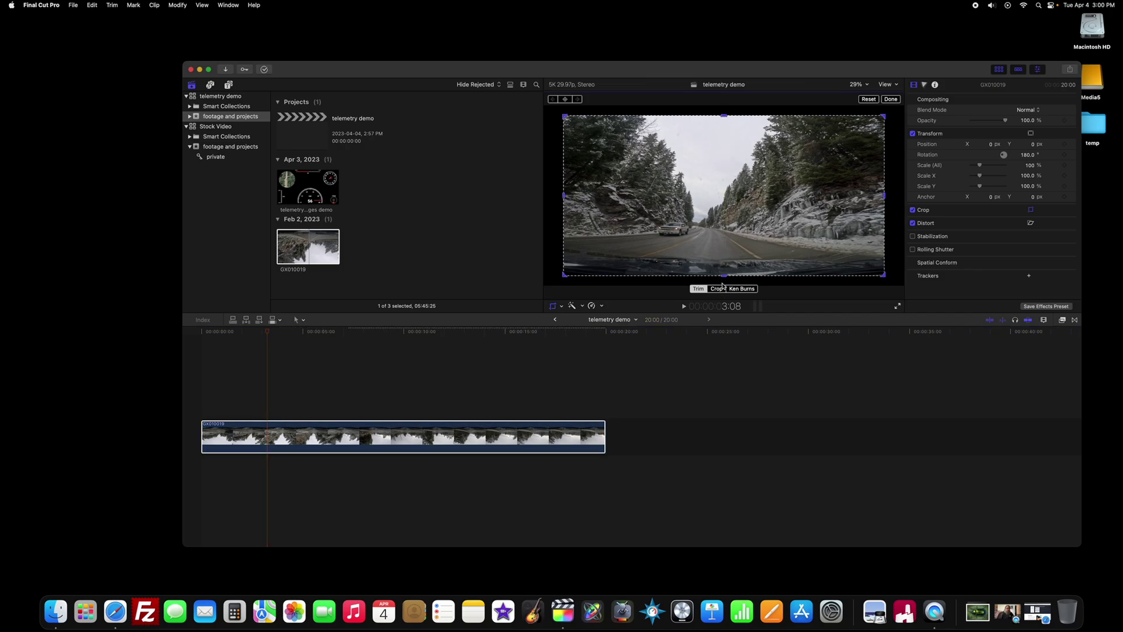
left_click_drag(724, 279, 722, 251)
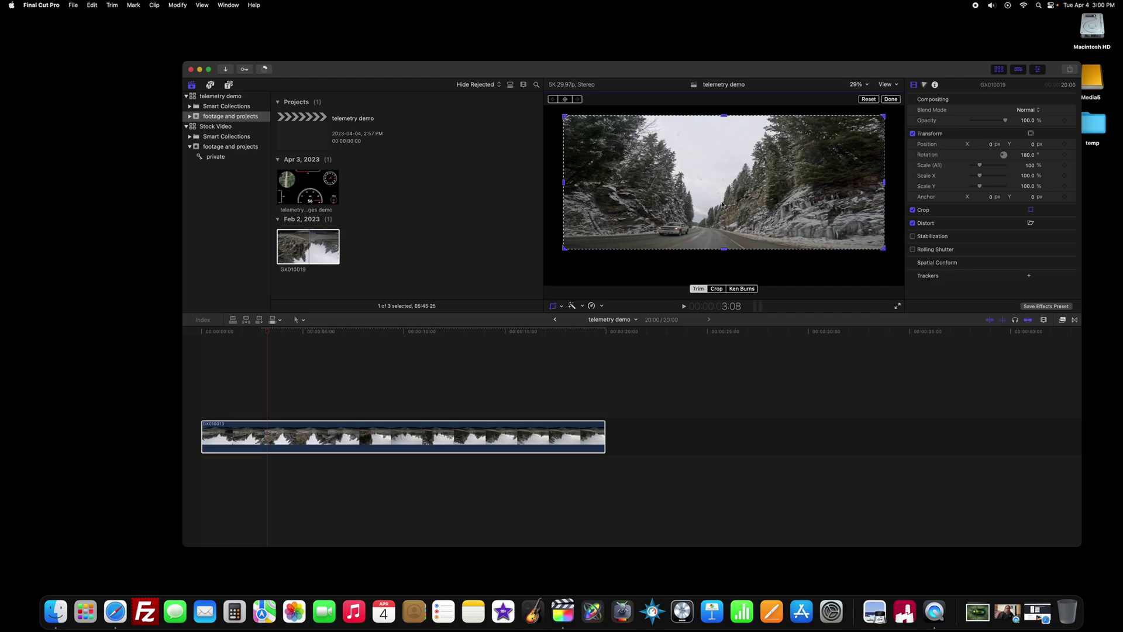
left_click(718, 289)
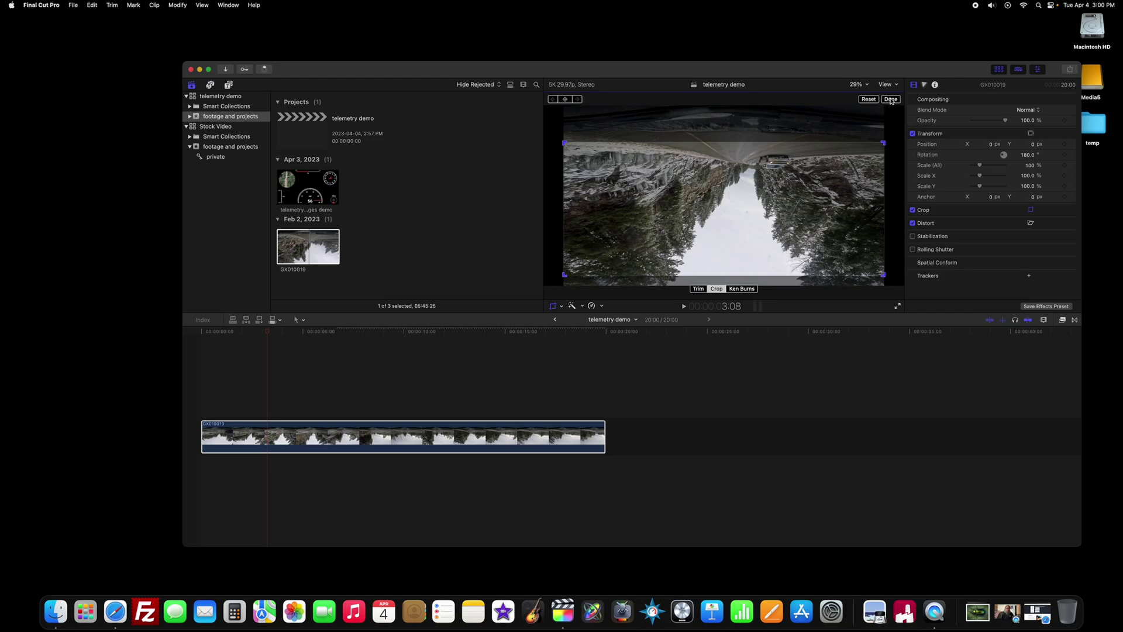
left_click(890, 99)
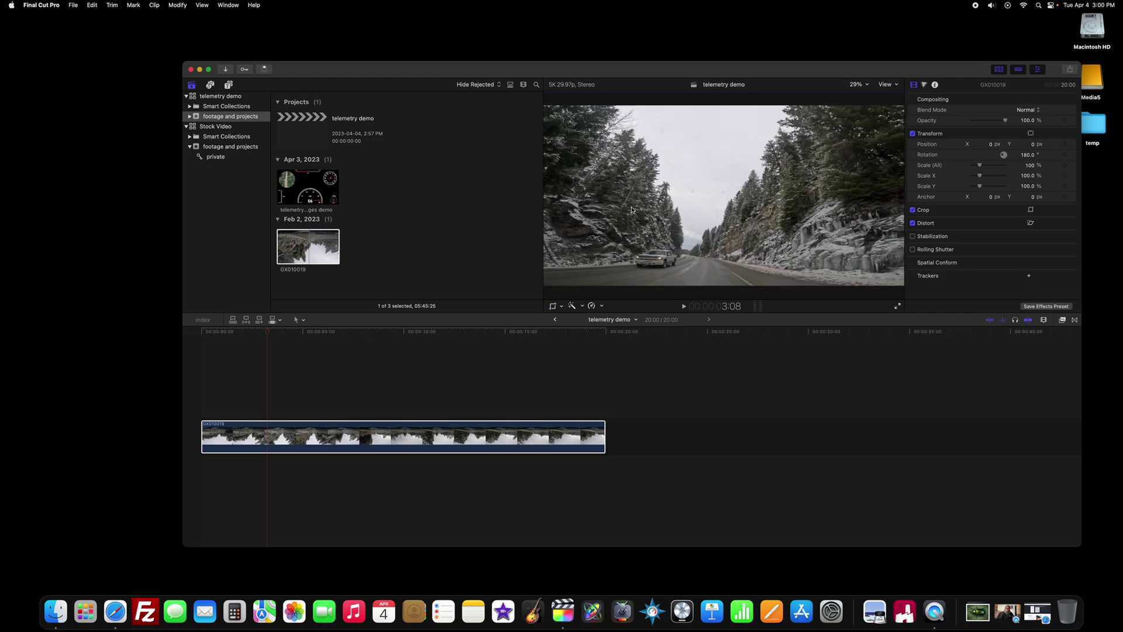
left_click(251, 351)
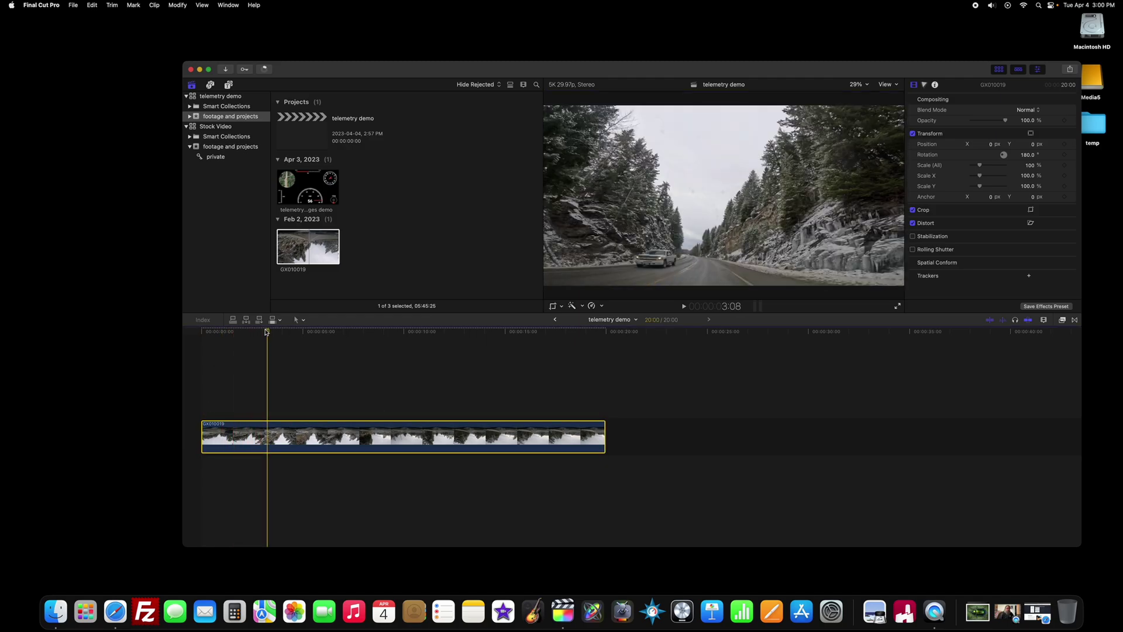
left_click_drag(269, 333, 257, 355)
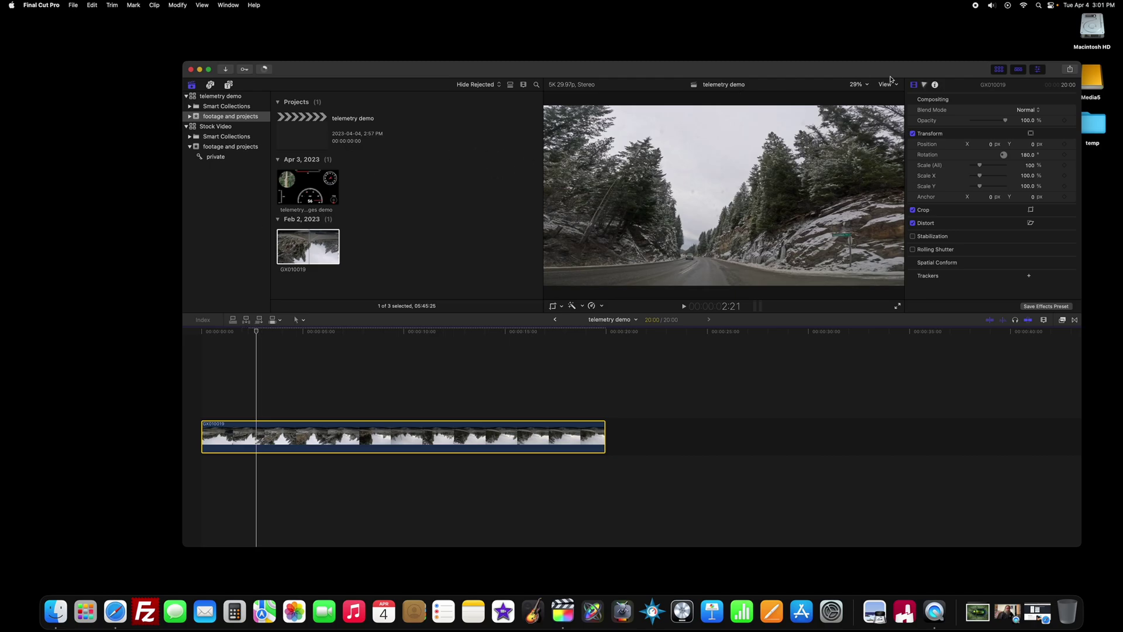
Open the Color Inspector and show the RGB waveform video scopes beside the picture.
left_click(925, 85)
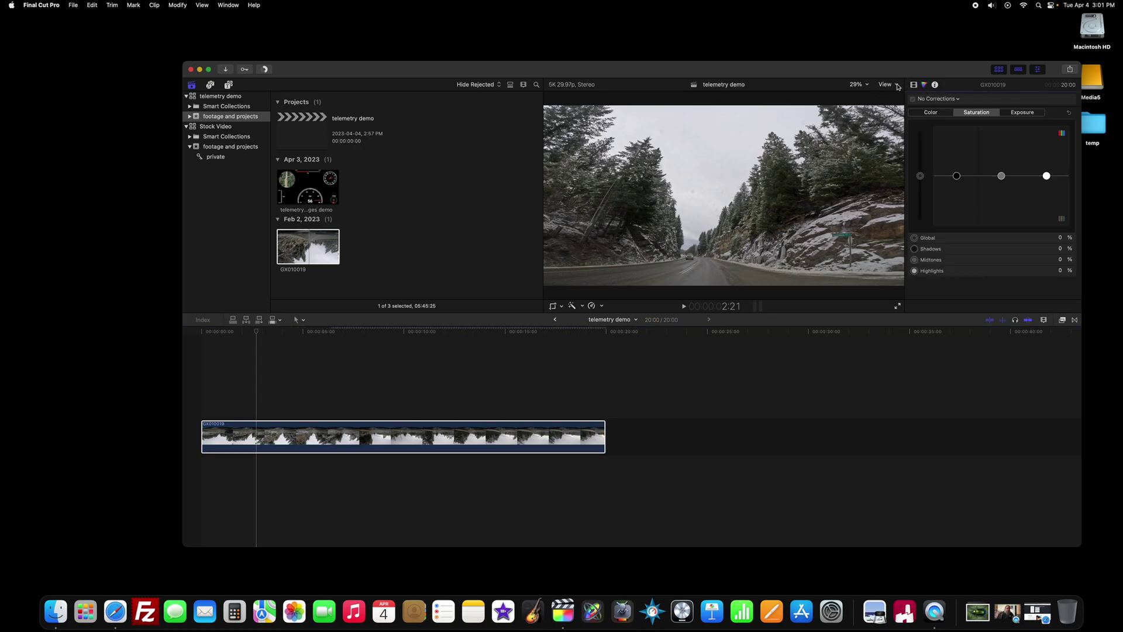
left_click(896, 85)
left_click(906, 106)
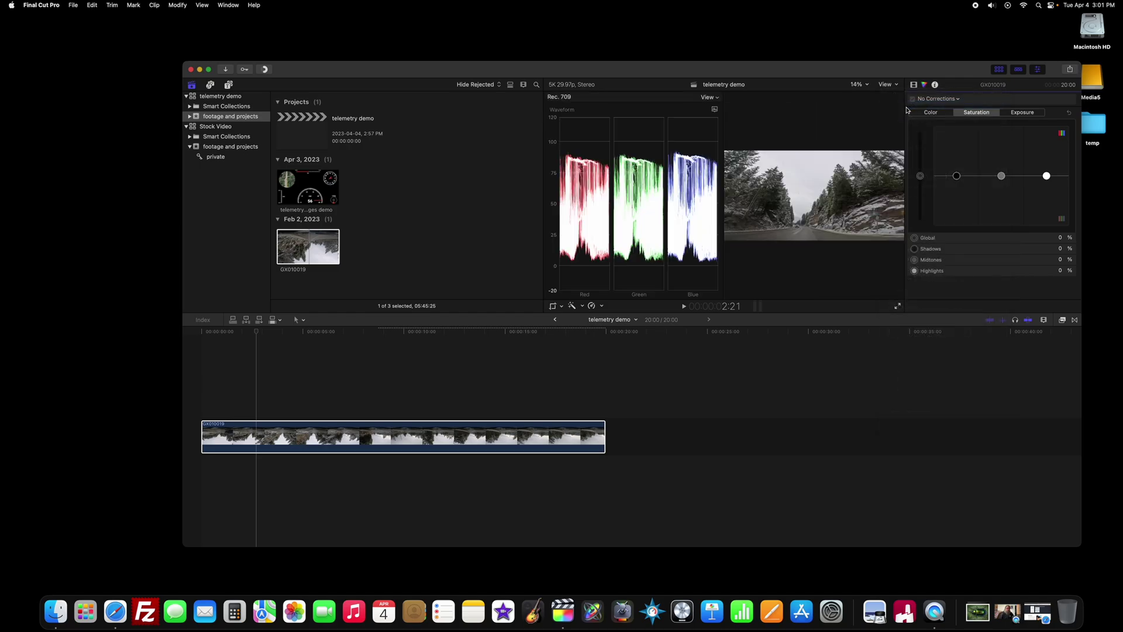
Set Color Board exposure to Highlights 22% and Shadows -9%.
left_click(1018, 113)
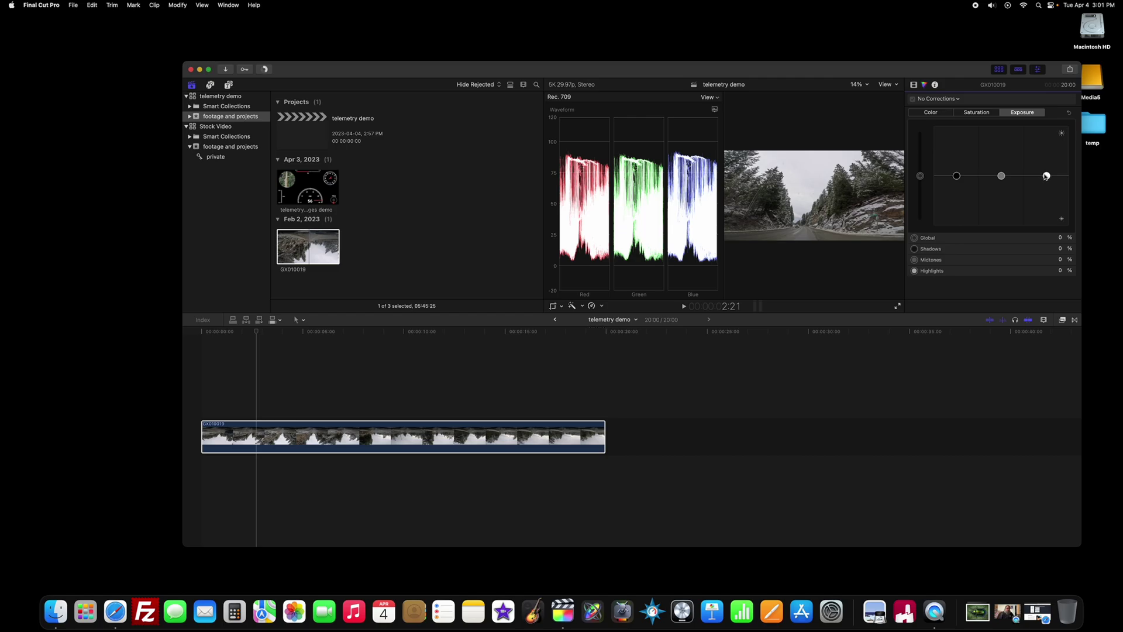
left_click_drag(1046, 177, 1047, 166)
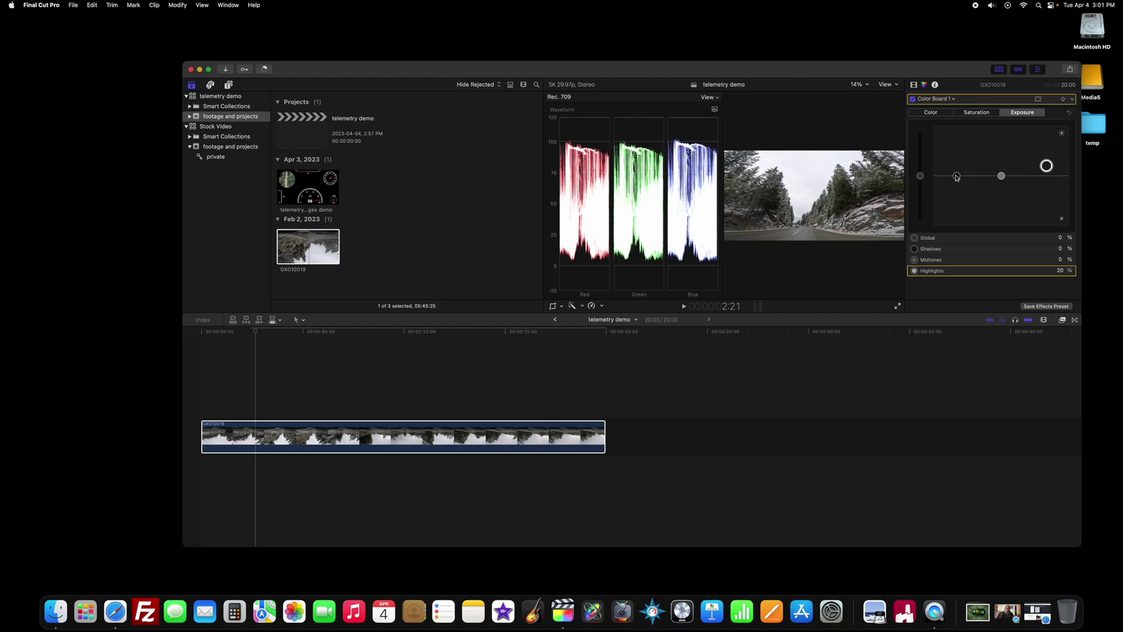
left_click_drag(957, 176, 959, 182)
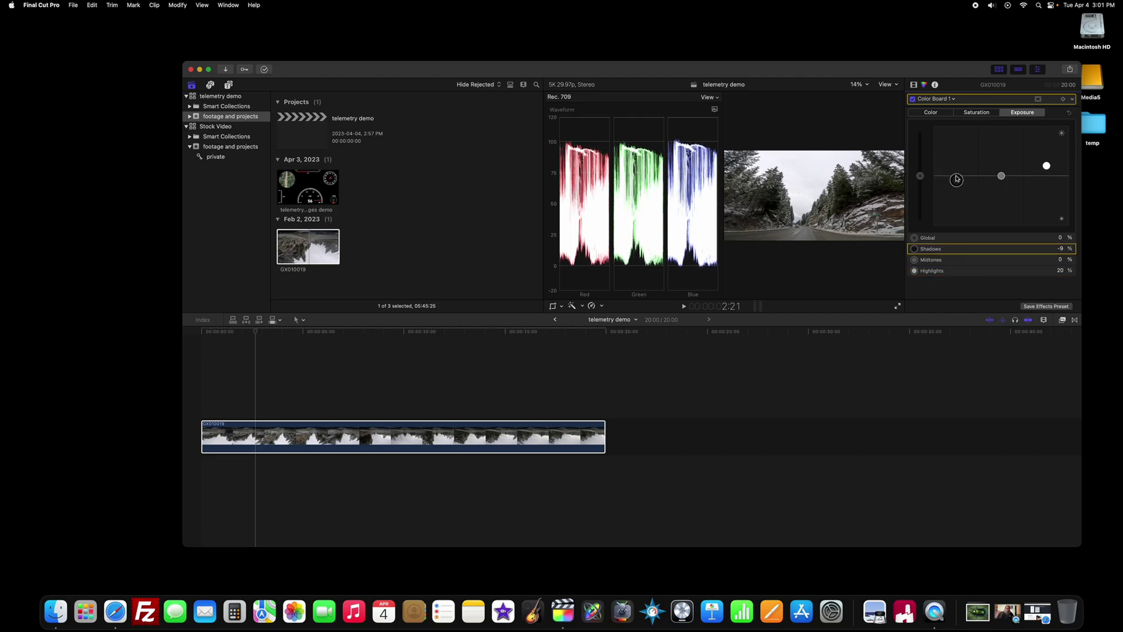
left_click(1047, 165)
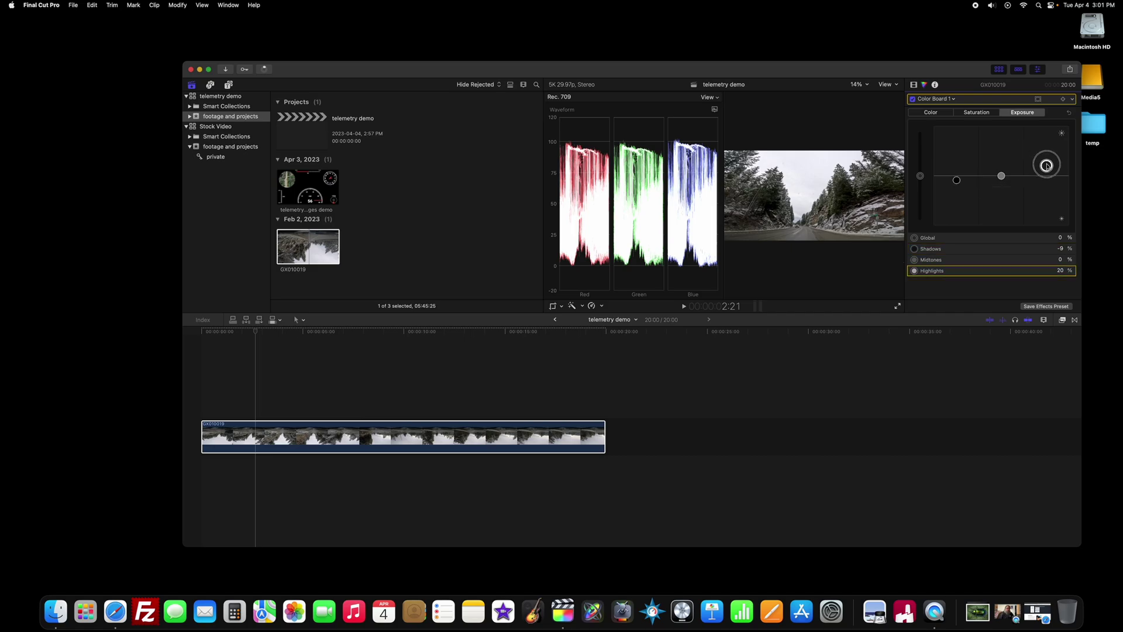
left_click_drag(1047, 165, 1047, 164)
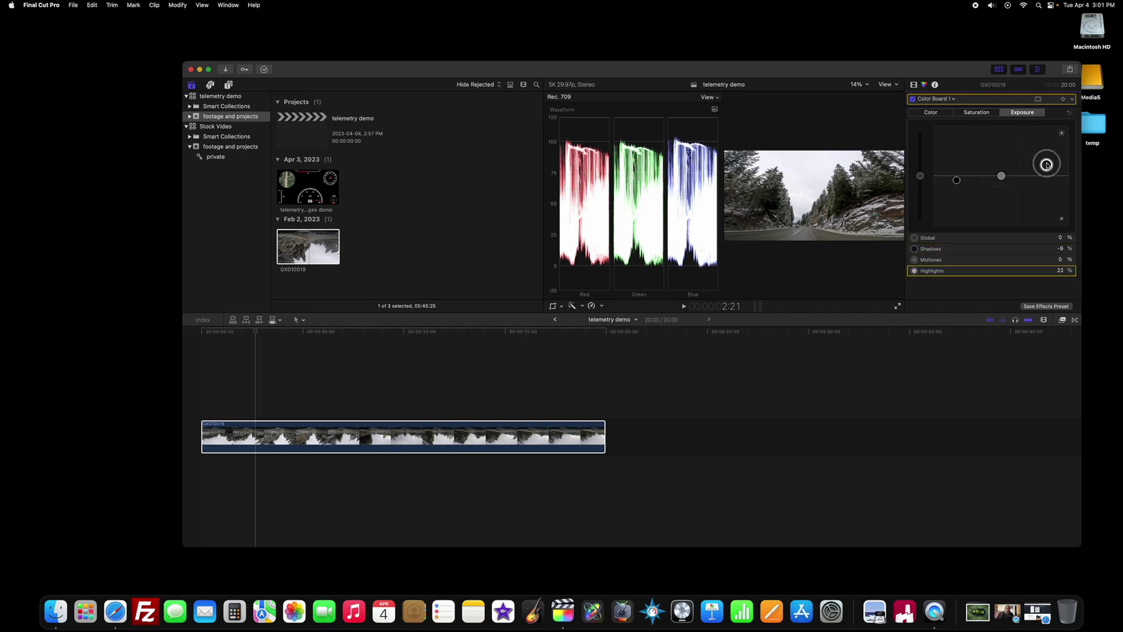
left_click(977, 113)
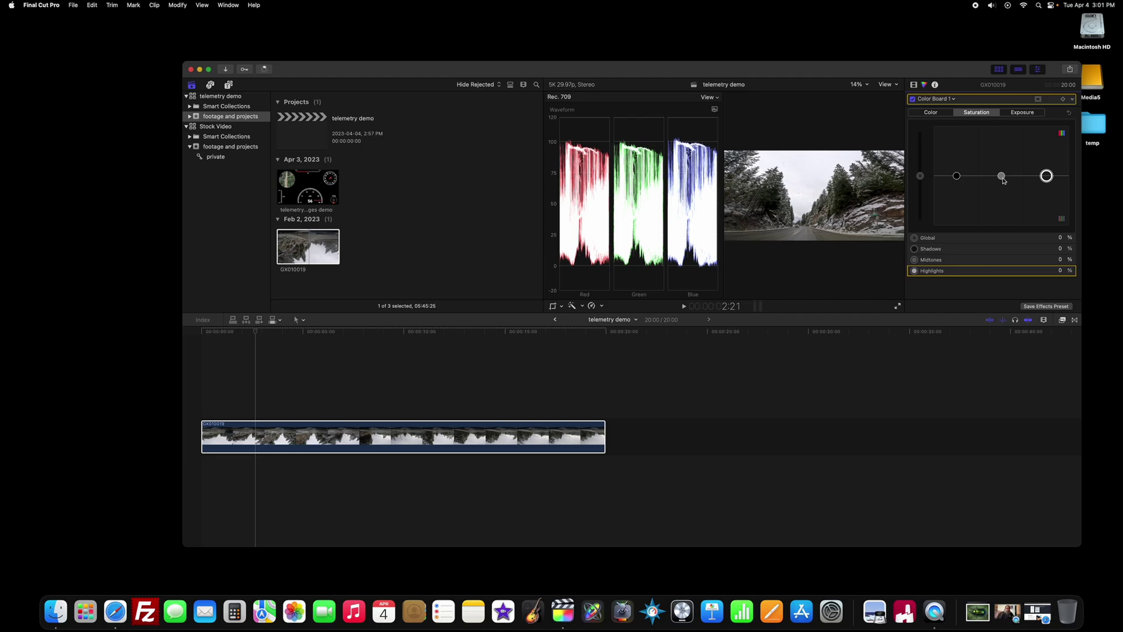
Boost Color Board saturation to Midtones 48% and Highlights 70%.
left_click_drag(1002, 179, 1047, 140)
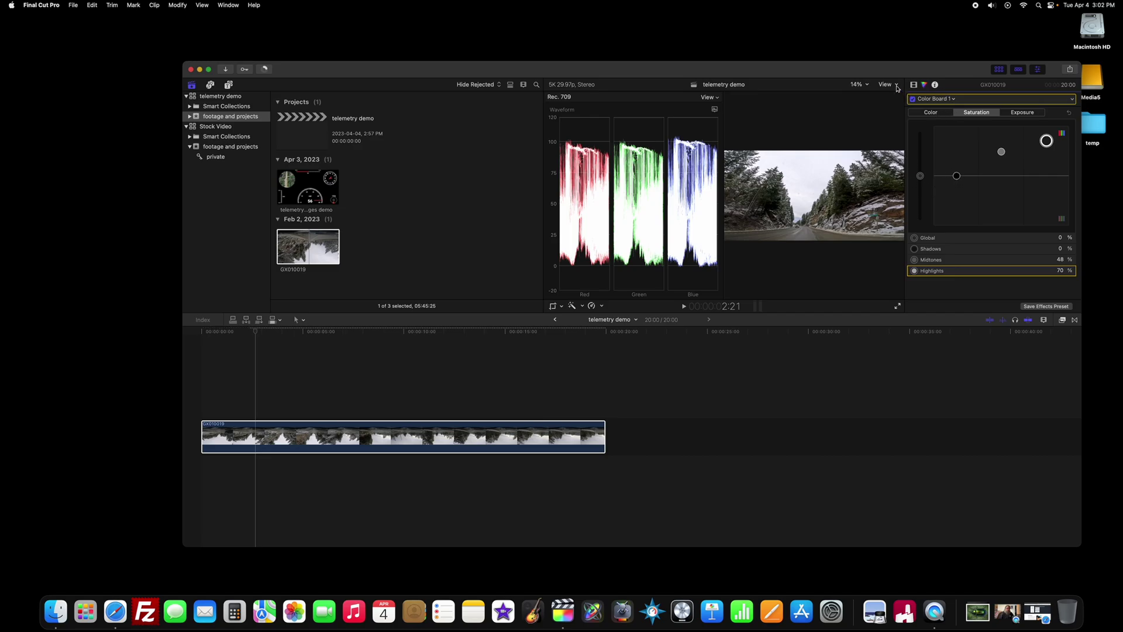
left_click(890, 85)
Hide the waveform scopes, then toggle Color Board 1 off and on to compare, leaving it enabled.
left_click(909, 105)
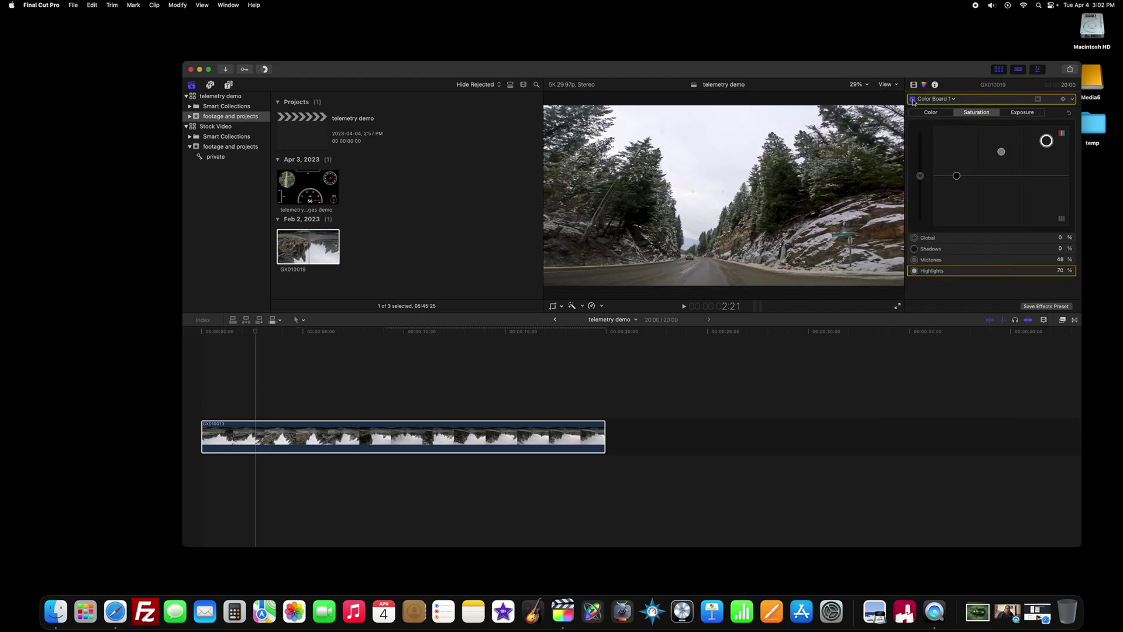
left_click(913, 99)
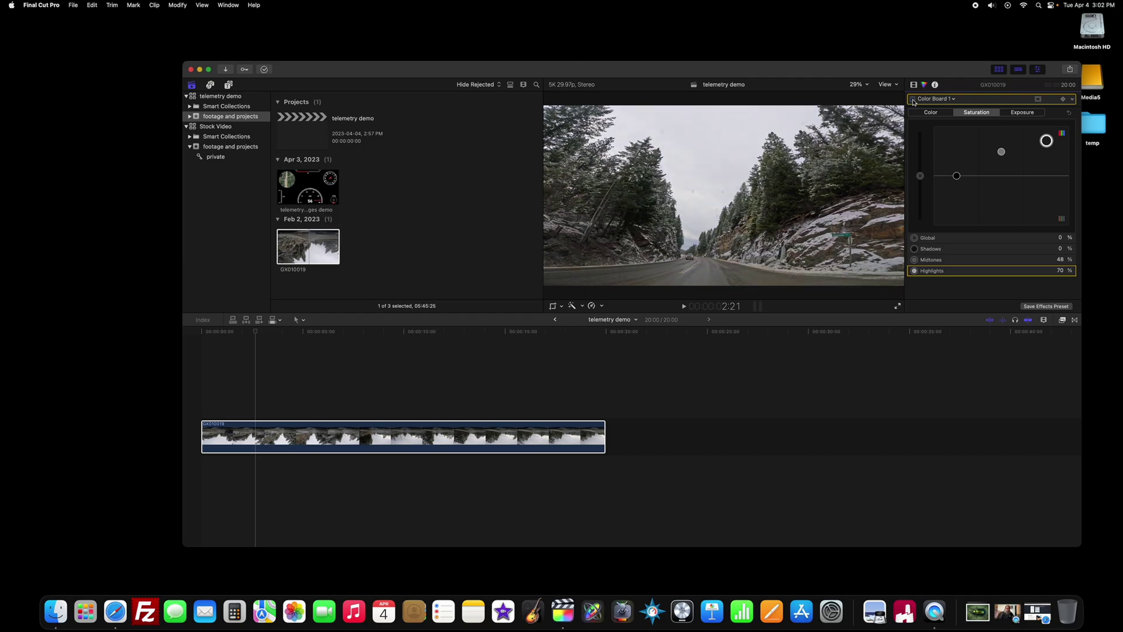
left_click(913, 100)
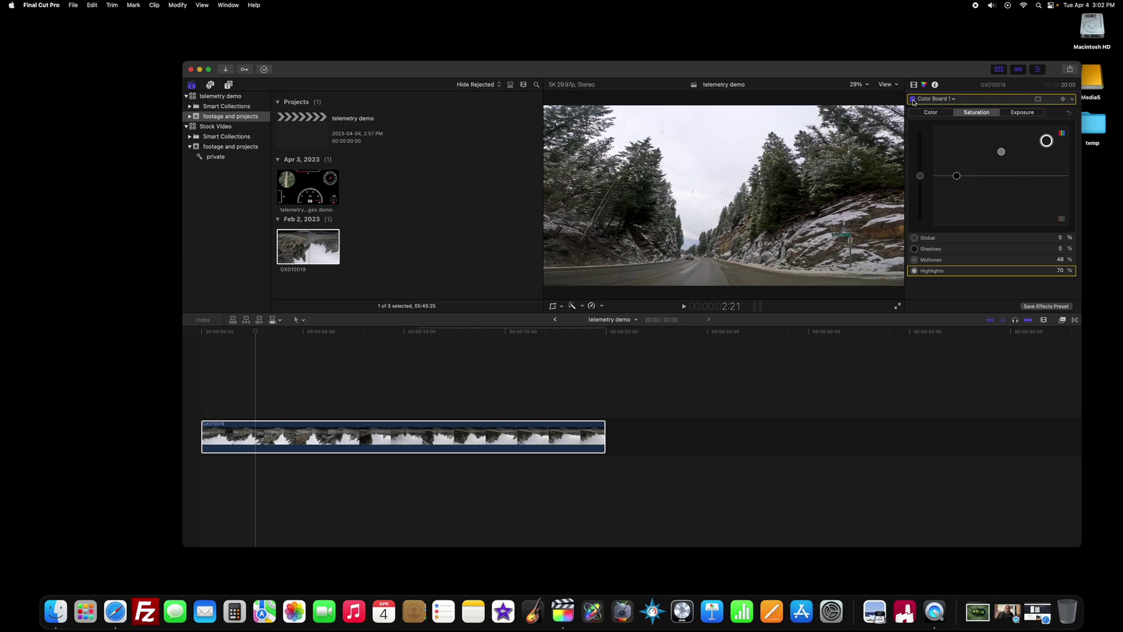
left_click(913, 100)
left_click(913, 99)
left_click(913, 99)
left_click(913, 99)
left_click(913, 99)
left_click(913, 100)
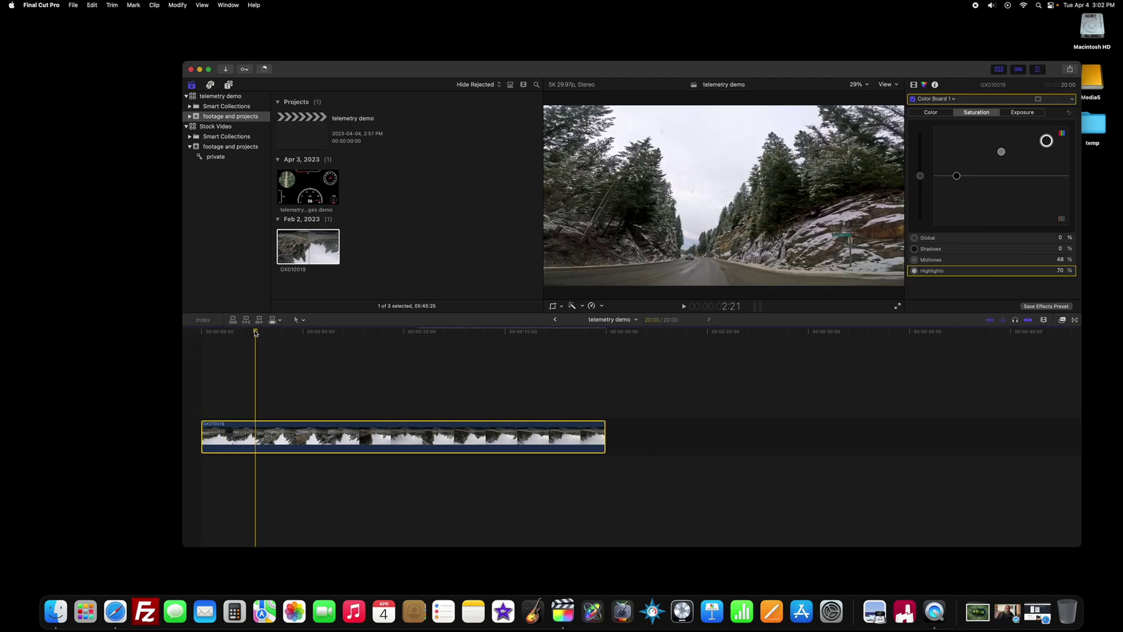
Scrub through the graded GX010019 clip and return the playhead to the timeline start.
mouse_move(256, 332)
left_mouse_down()
mouse_move(474, 341)
mouse_move(243, 347)
left_mouse_up()
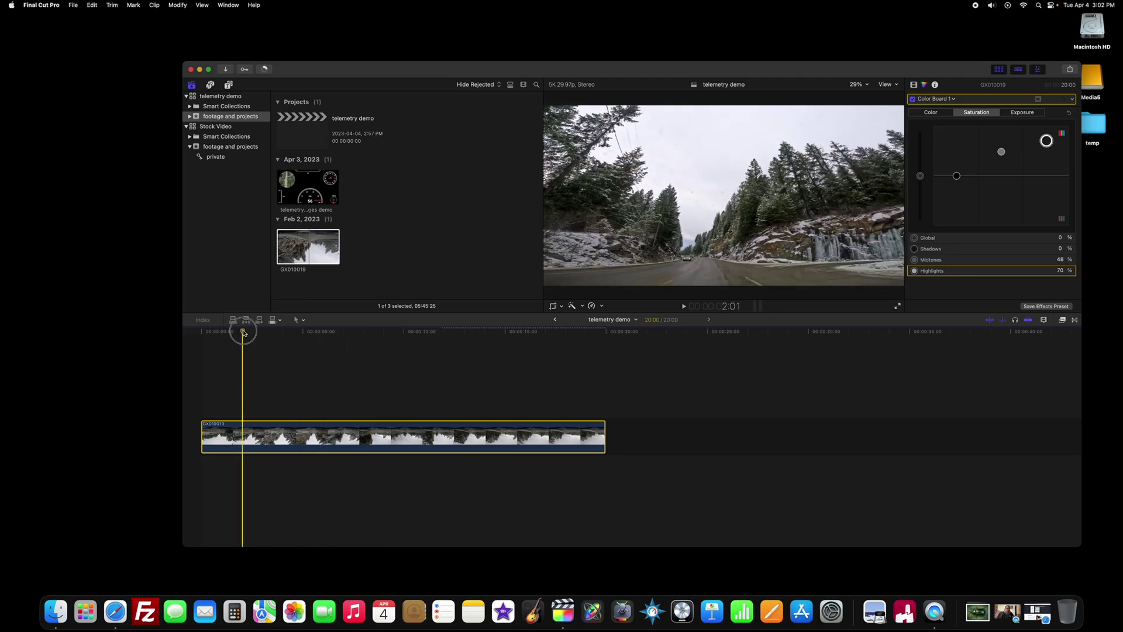
left_click_drag(243, 332, 239, 332)
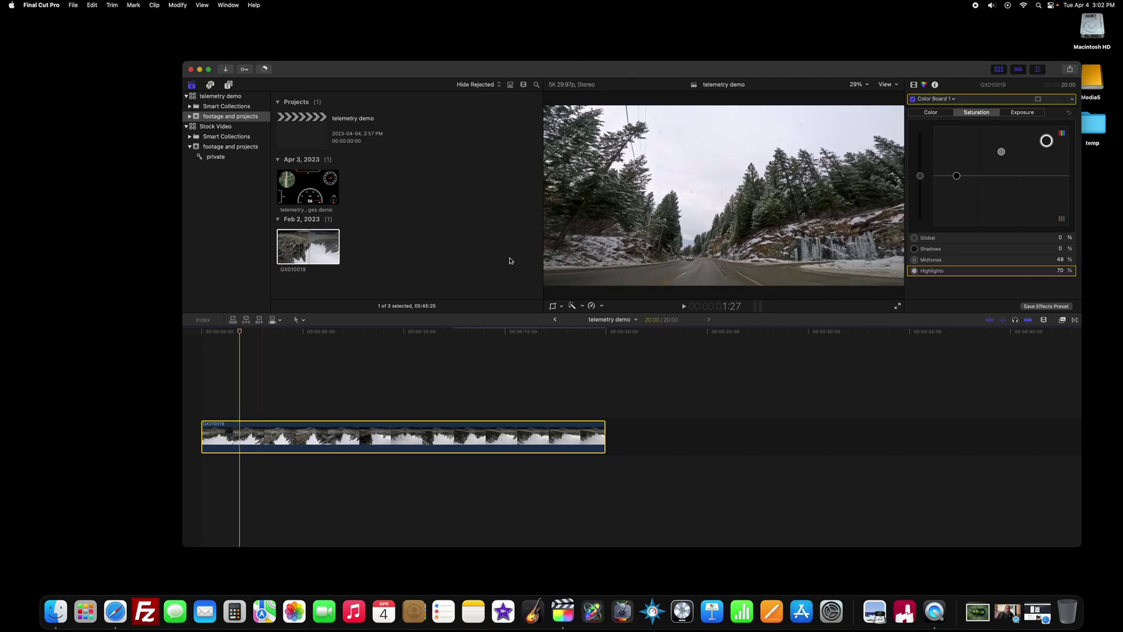
left_click(298, 249)
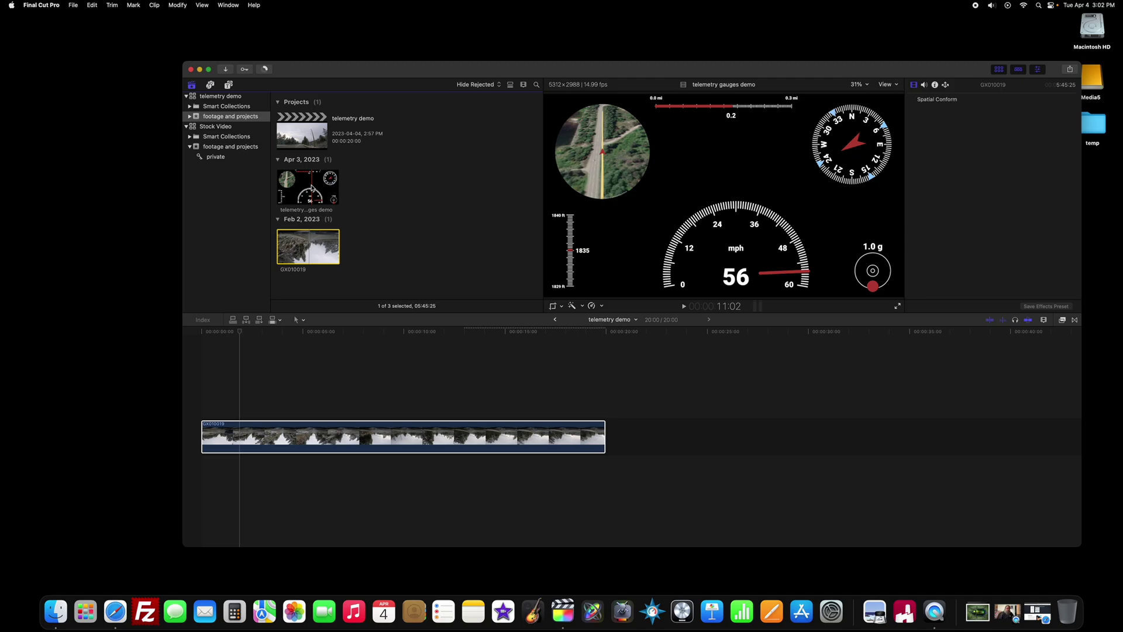
left_click(240, 331)
key("cmd+6")
left_click_drag(239, 332, 155, 338)
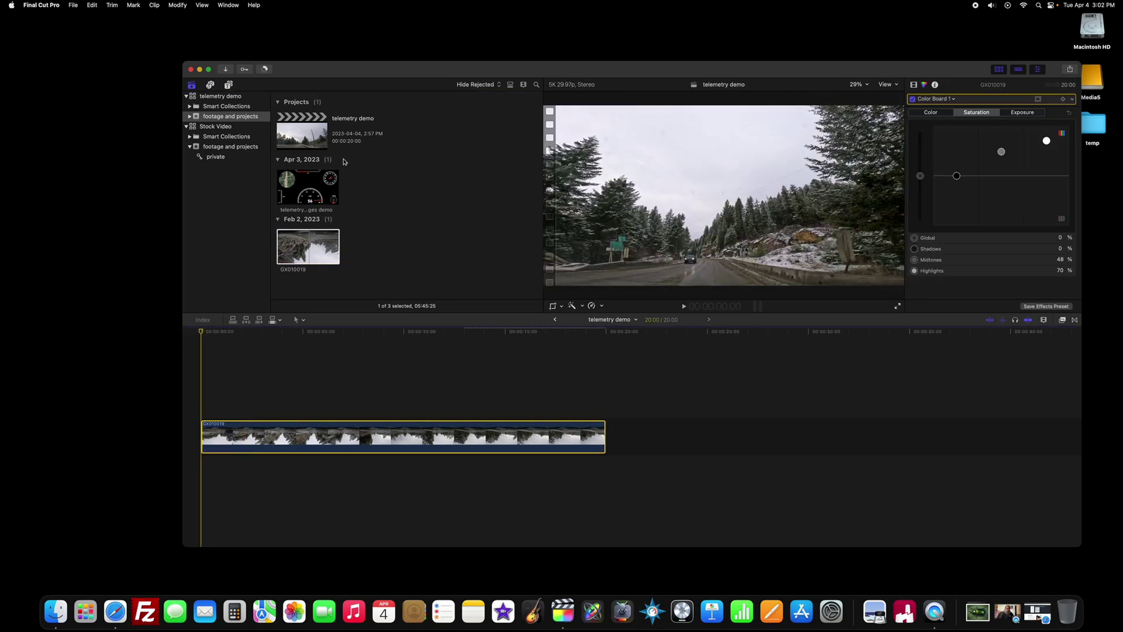
Place the telemetry gauges demo clip above GX010019 and scrub to preview the gauge overlay.
left_click(311, 181)
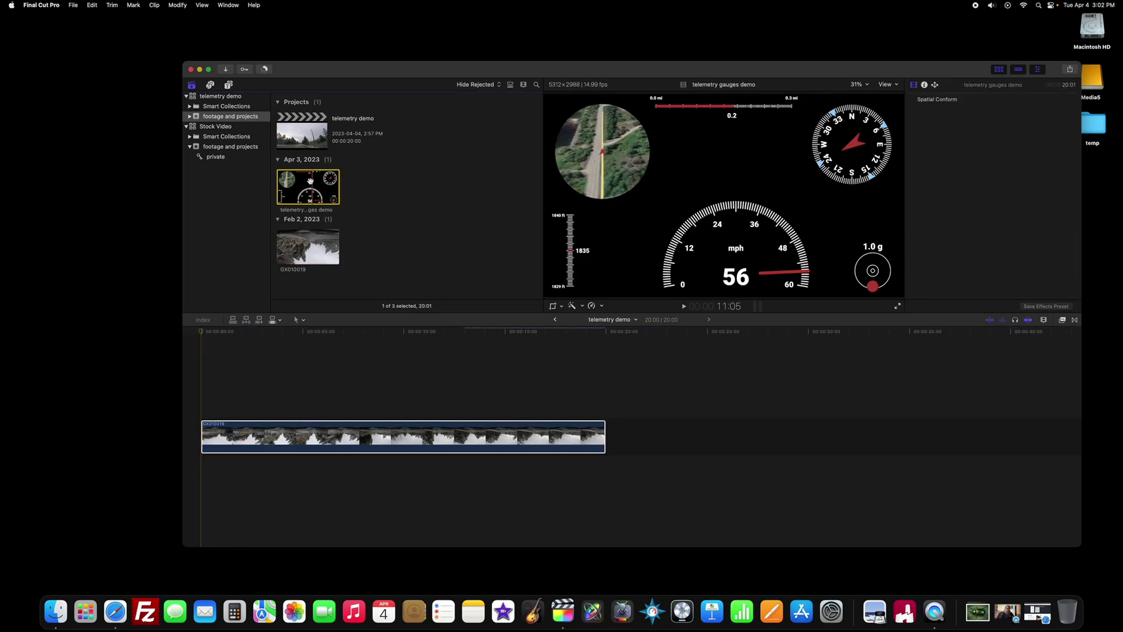
left_click_drag(310, 180, 211, 377)
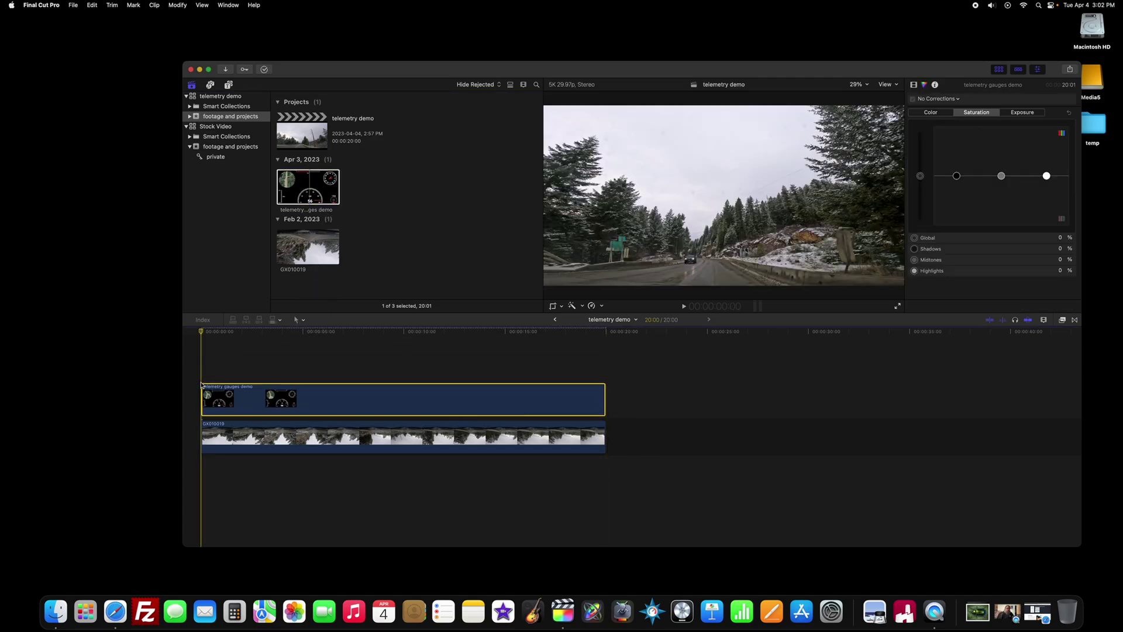
left_click(221, 332)
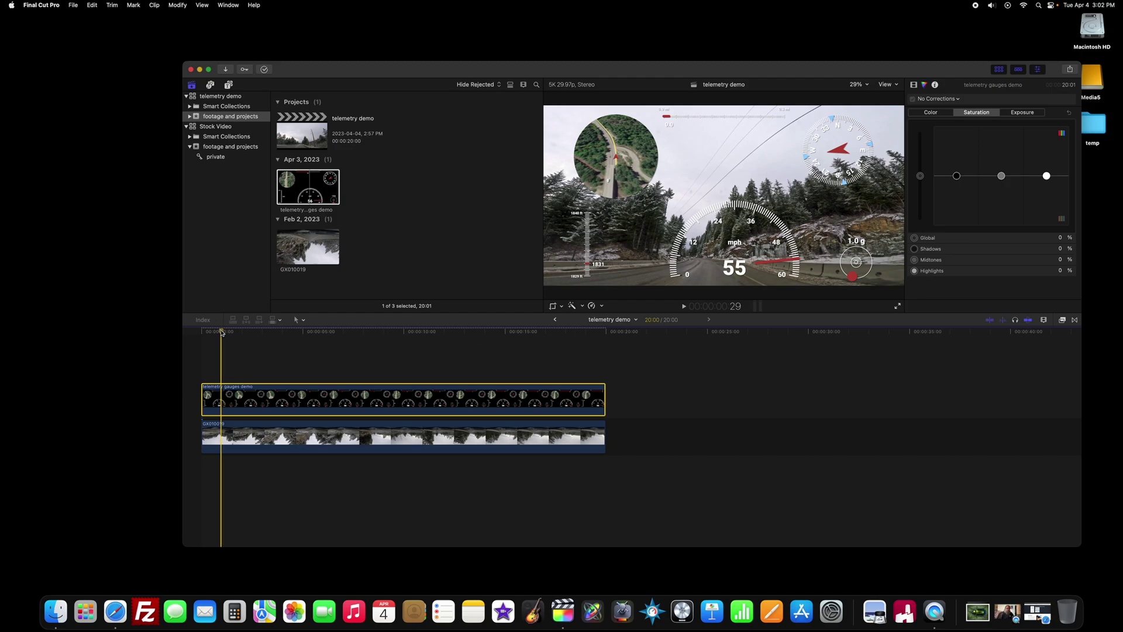
left_click_drag(221, 332, 281, 335)
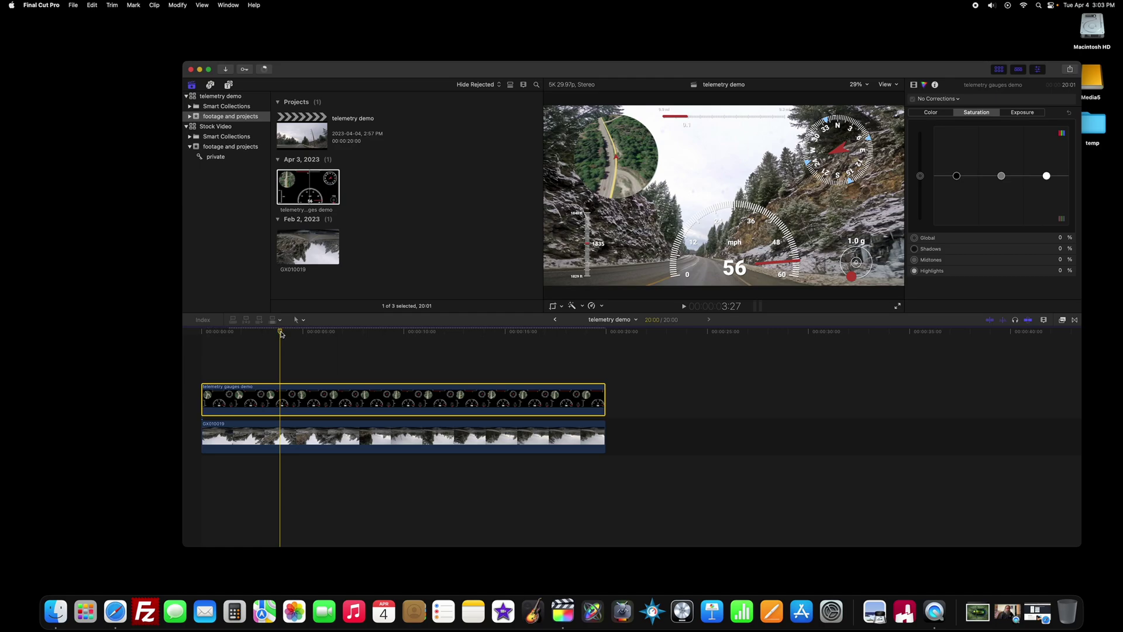
left_click(306, 135)
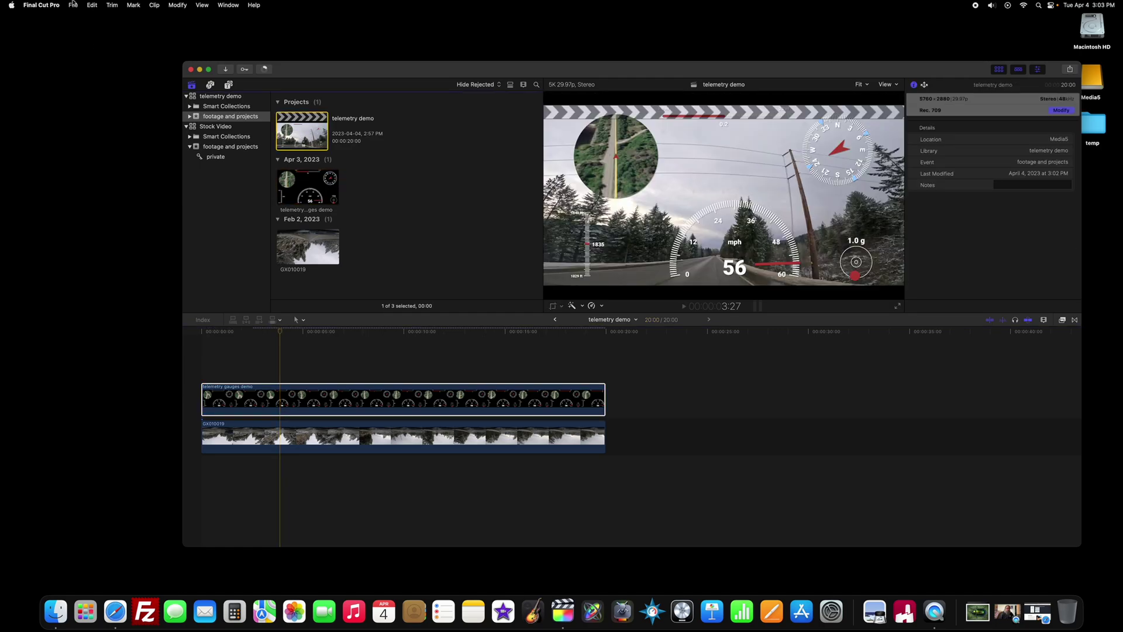
Begin File > Share > Export File for telemetry demo, replacing its tags with telemetry and demo.
left_click(75, 4)
mouse_move(85, 117)
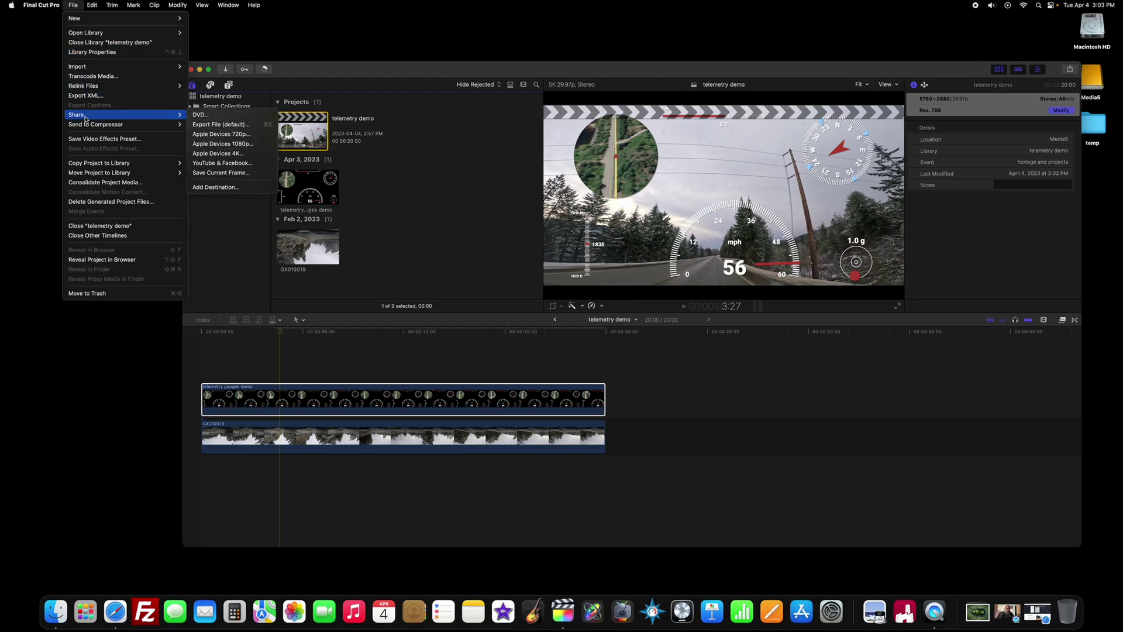
left_click(221, 124)
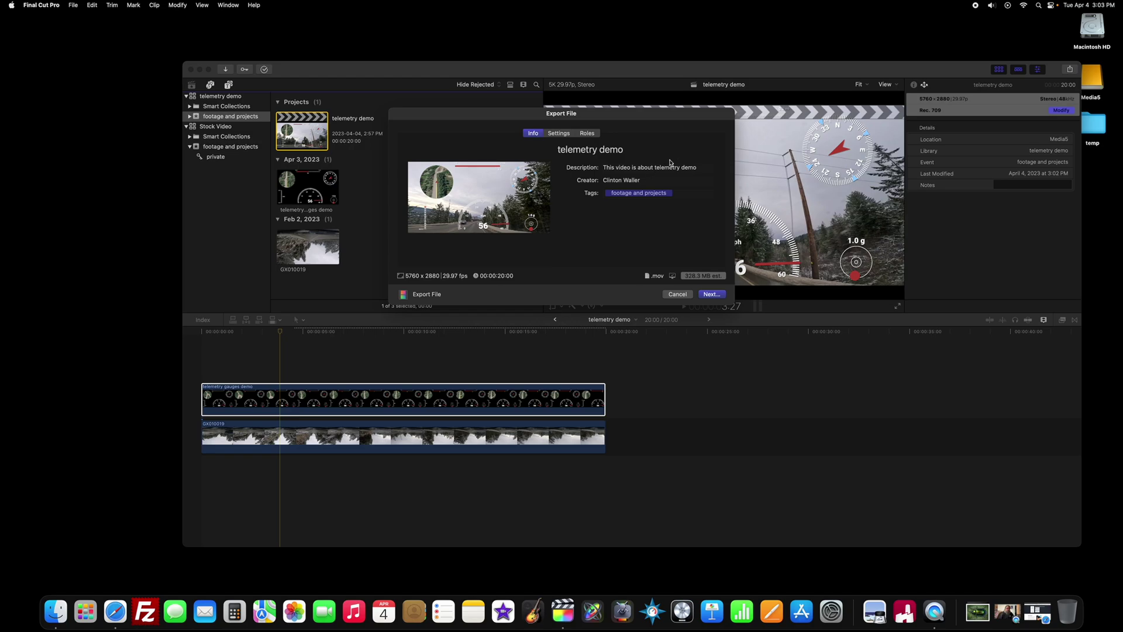
left_click(676, 192)
key("BackSpace")
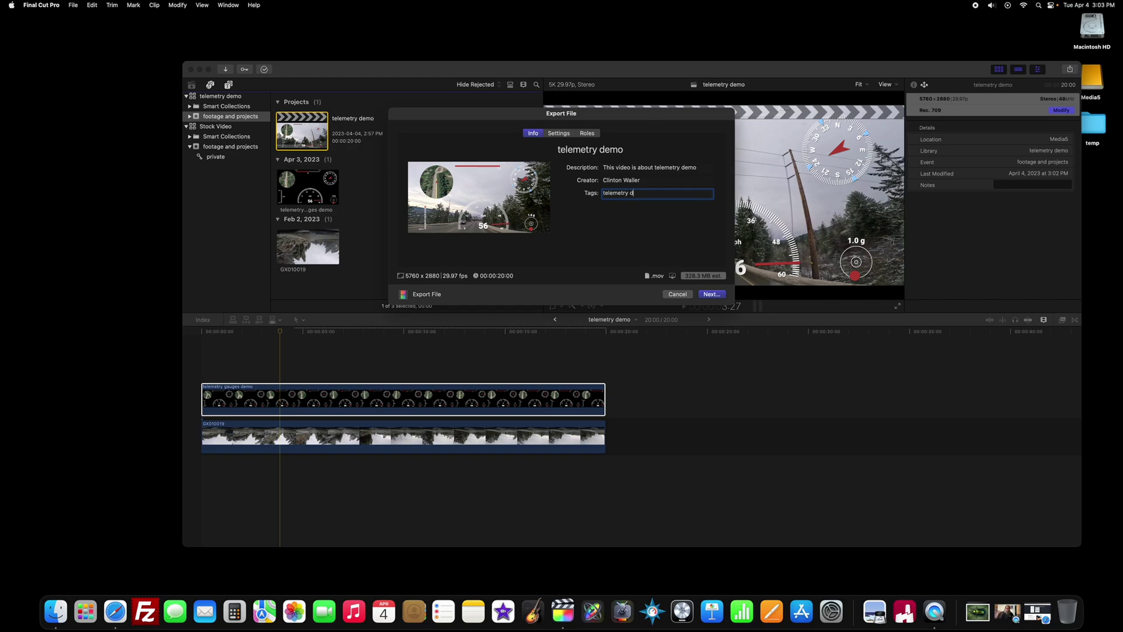
key("Return")
key("Return")
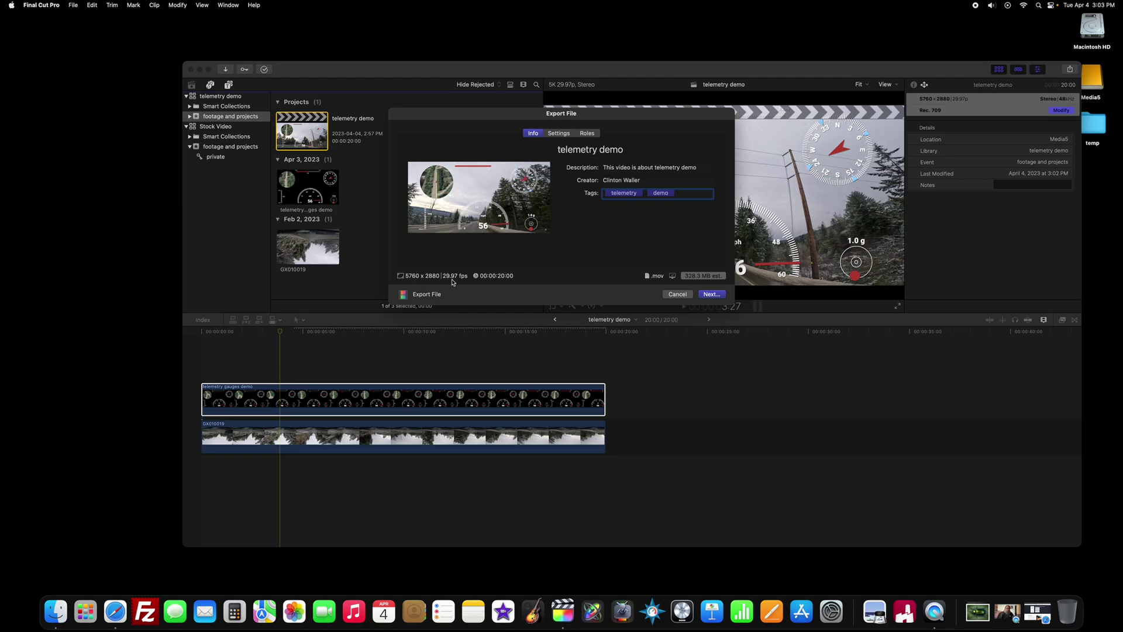
Export telemetry demo as H.264 with Video and Audio format, saving it to the Sandbox folder.
left_click(563, 135)
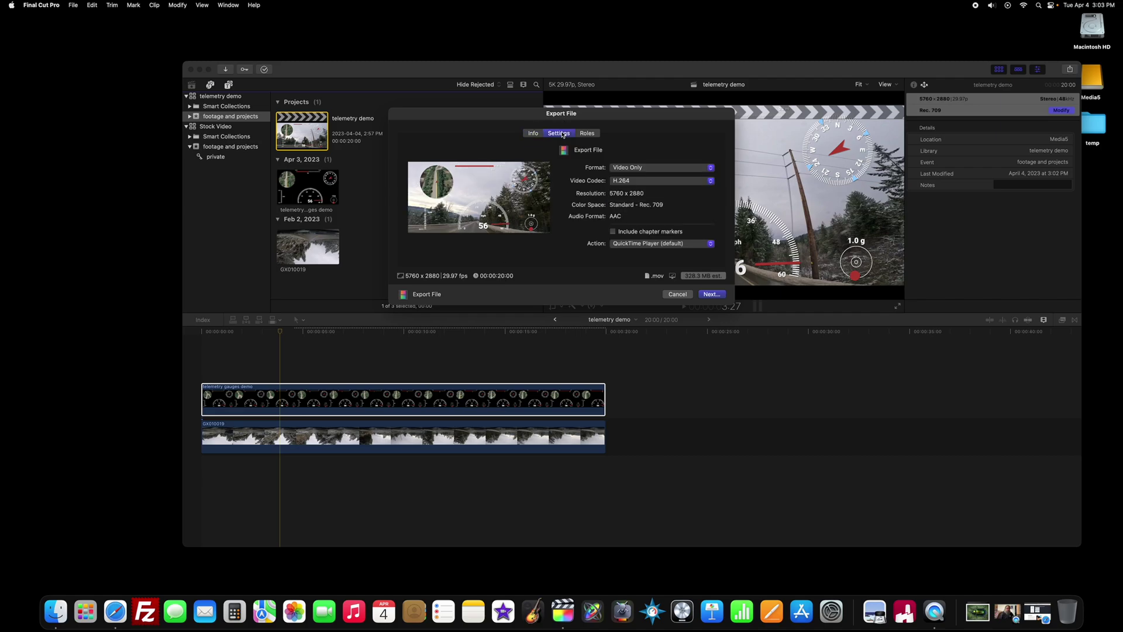
left_click(634, 183)
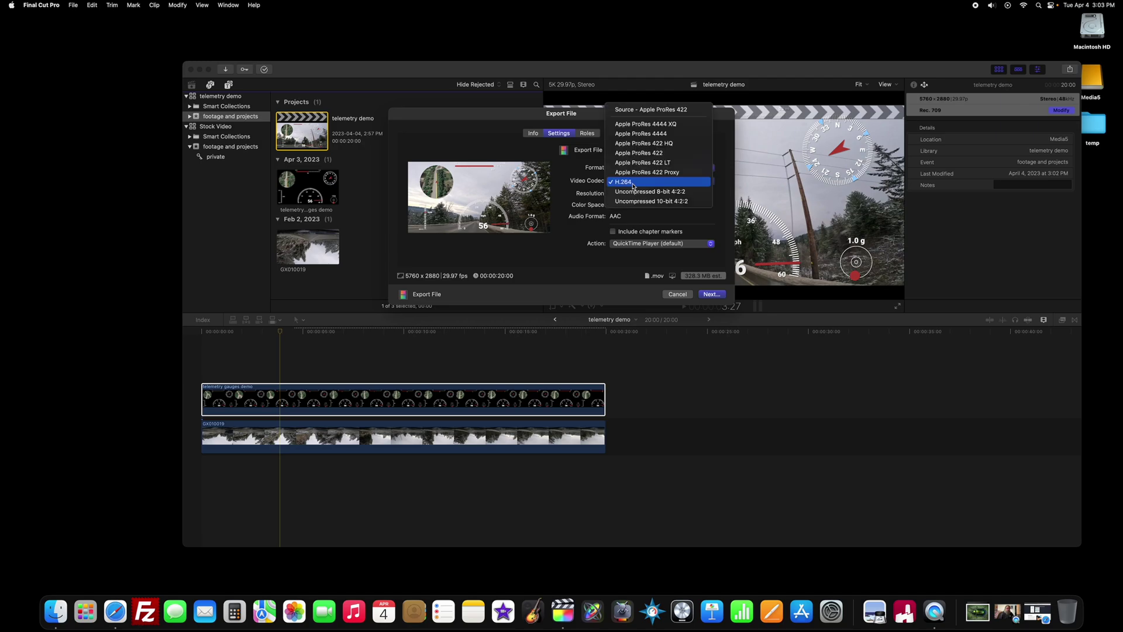
left_click(630, 182)
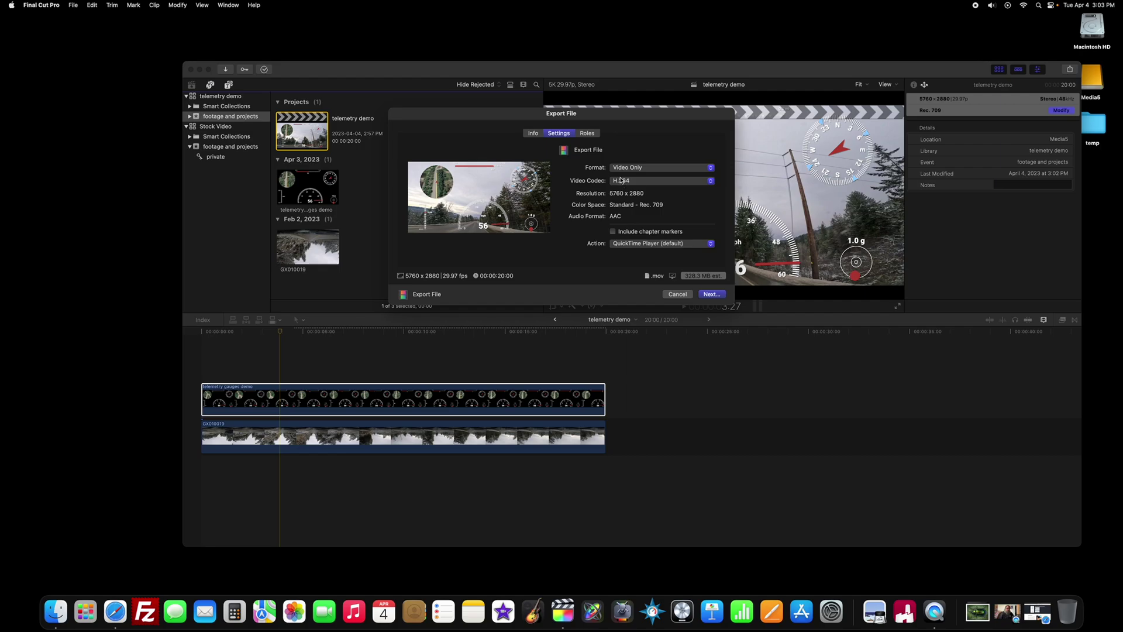
left_click(626, 169)
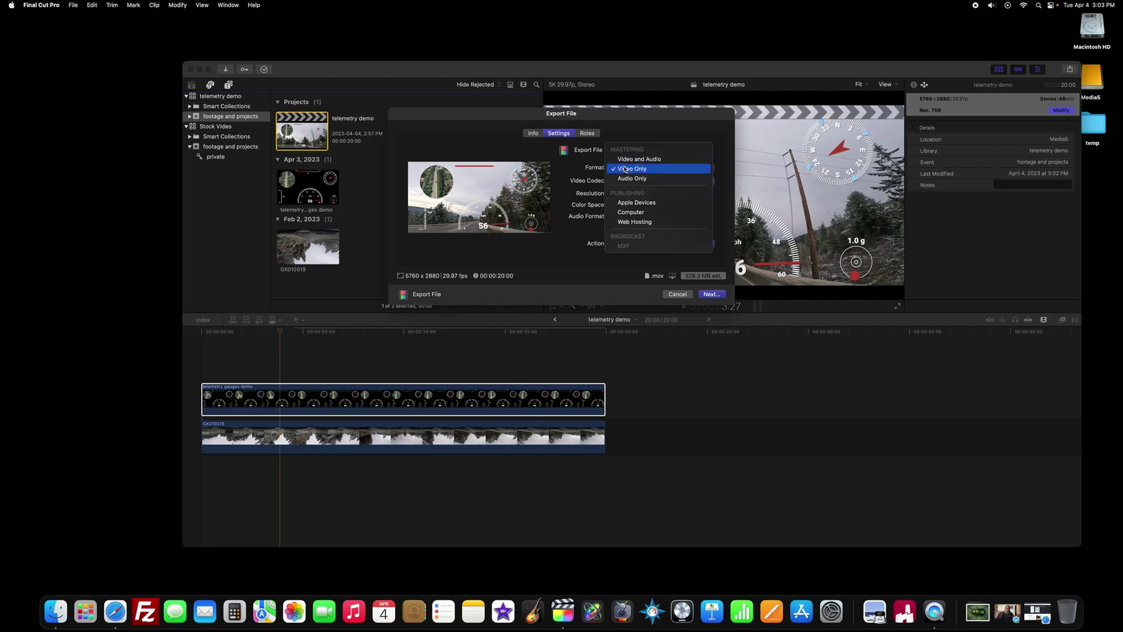
left_click(626, 160)
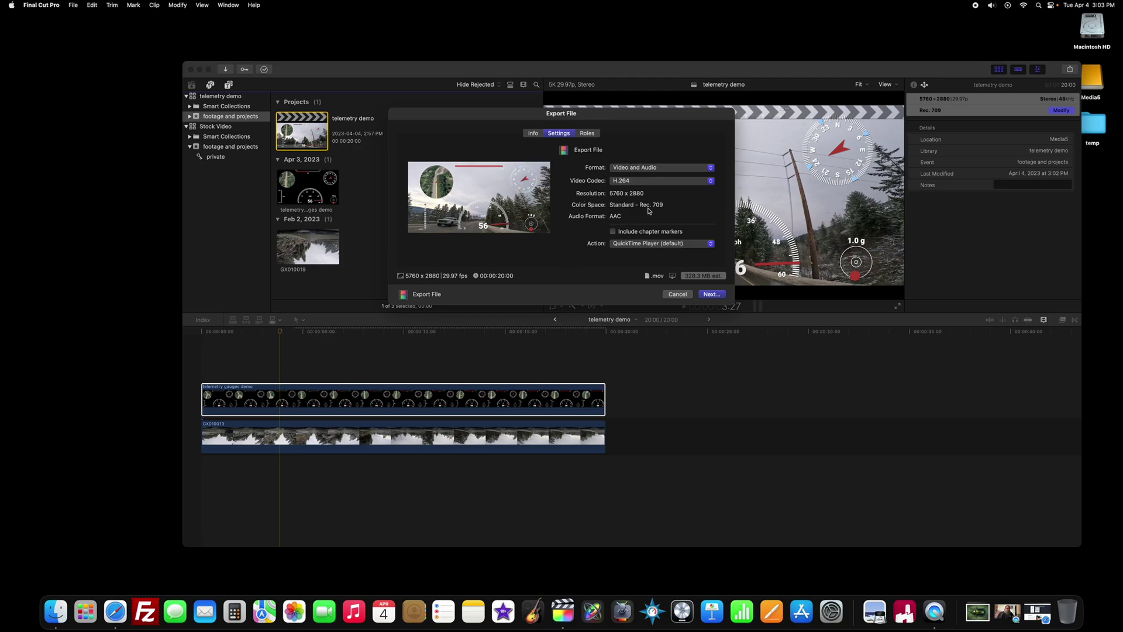
left_click(712, 294)
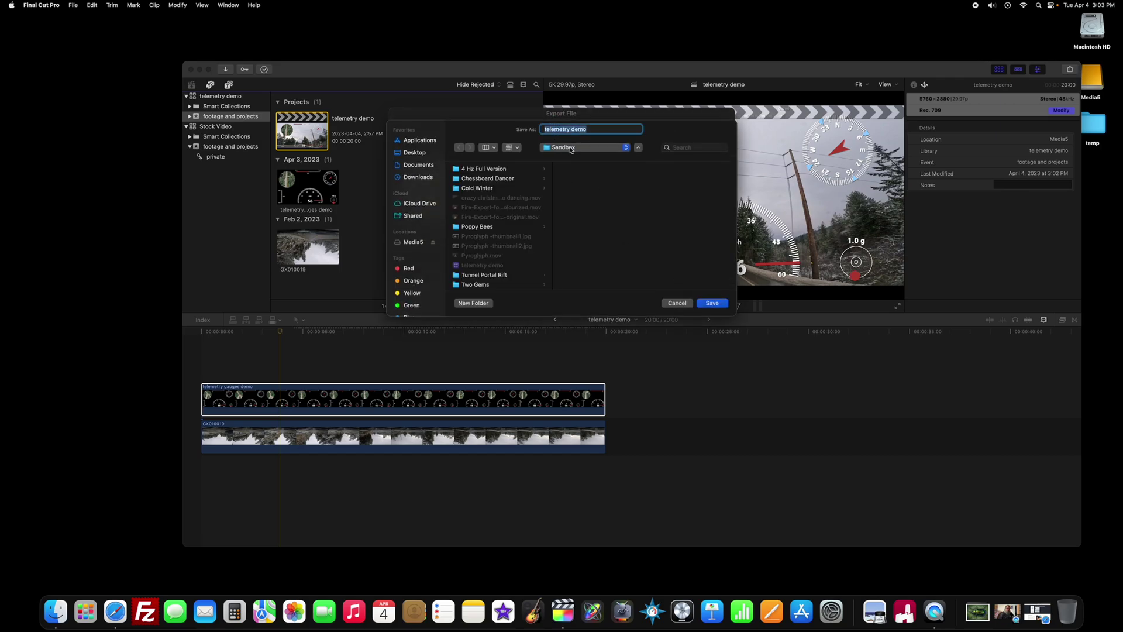
left_click(711, 302)
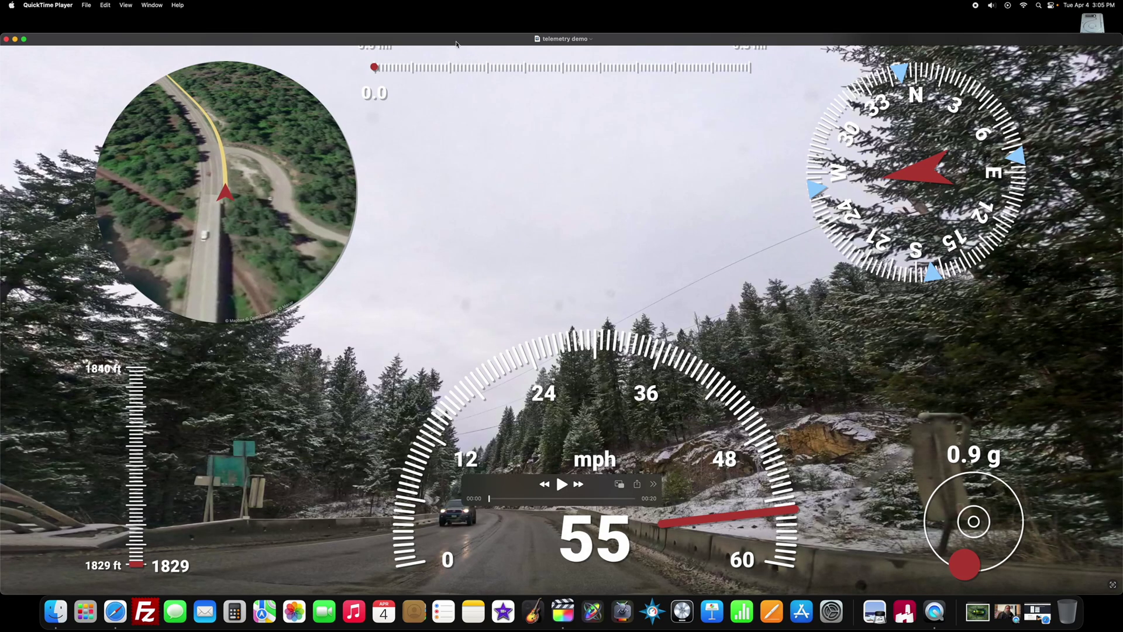
Play the exported telemetry demo in QuickTime, rewind a few seconds, and open the movie Inspector.
left_click_drag(456, 44, 460, 37)
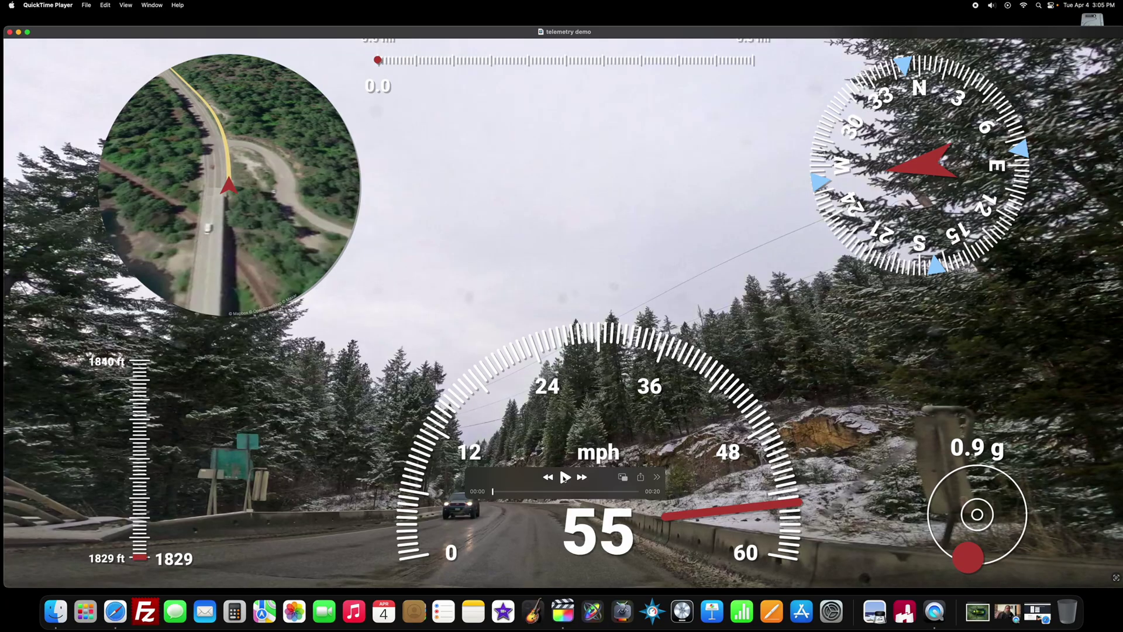
left_click(564, 477)
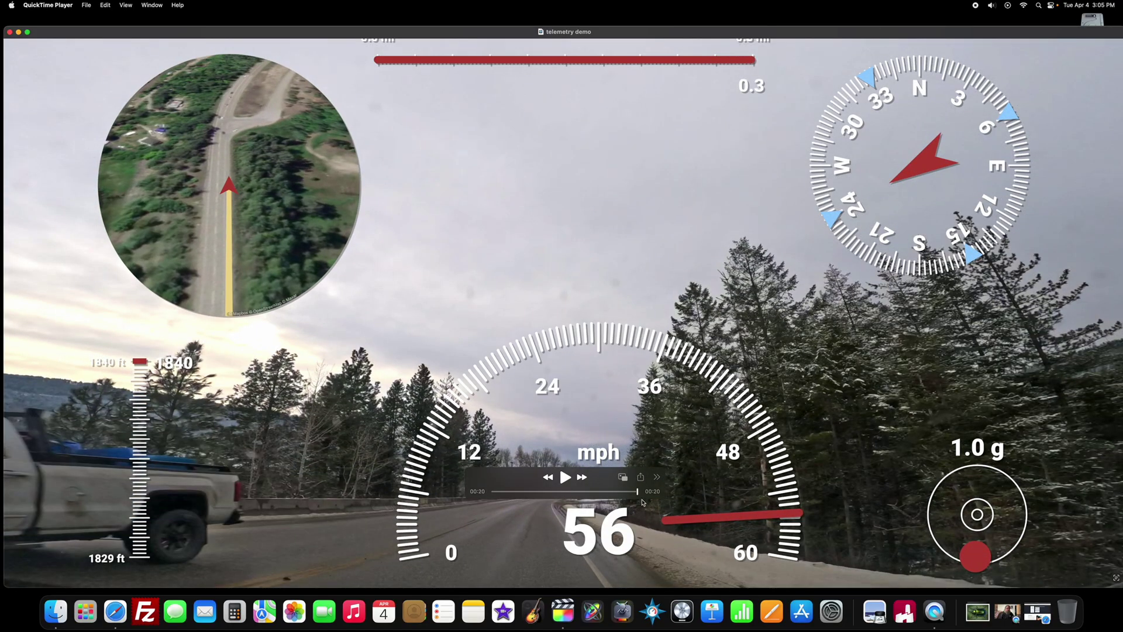
left_click_drag(624, 496, 554, 495)
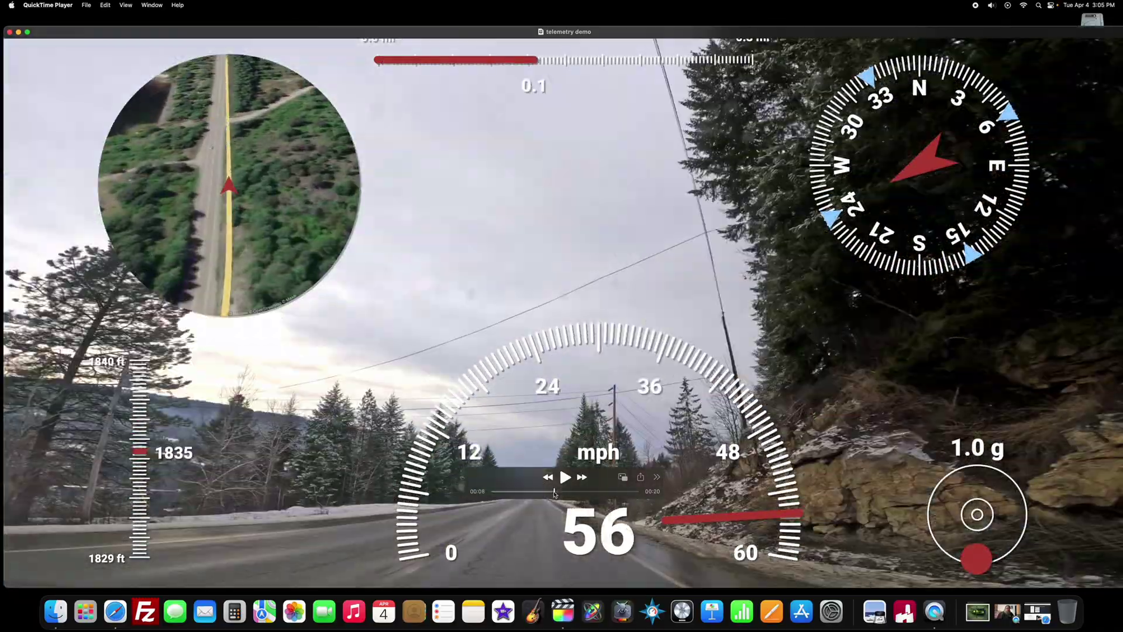
key("super+i")
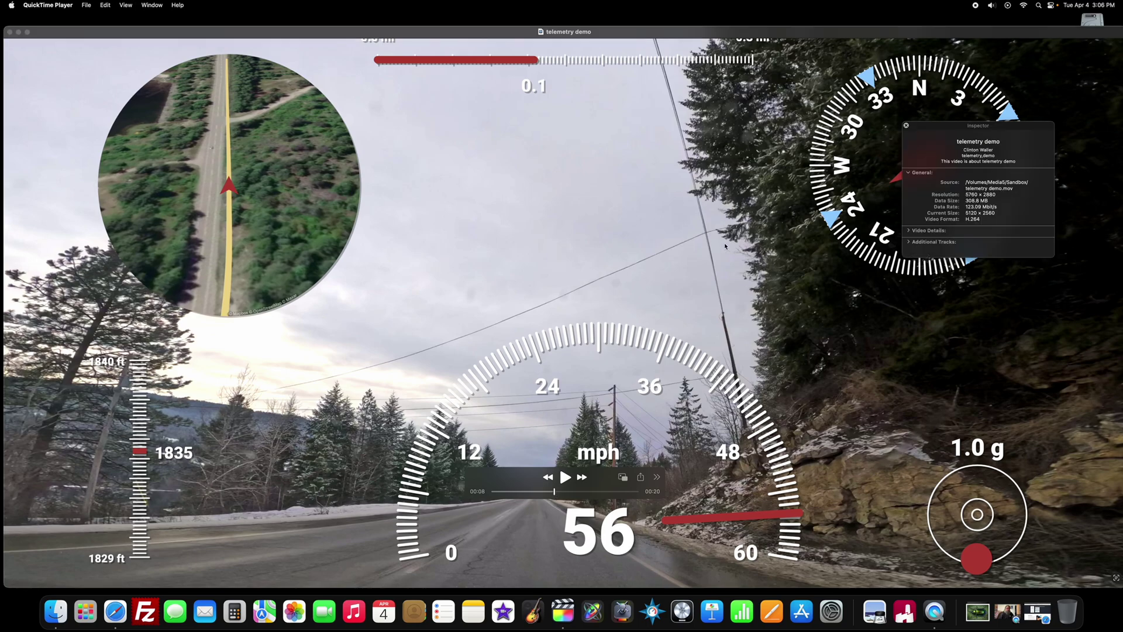
Expand the Inspector's Video Details and Additional Tracks sections, moving the panel off the gauges.
left_click_drag(951, 126, 448, 126)
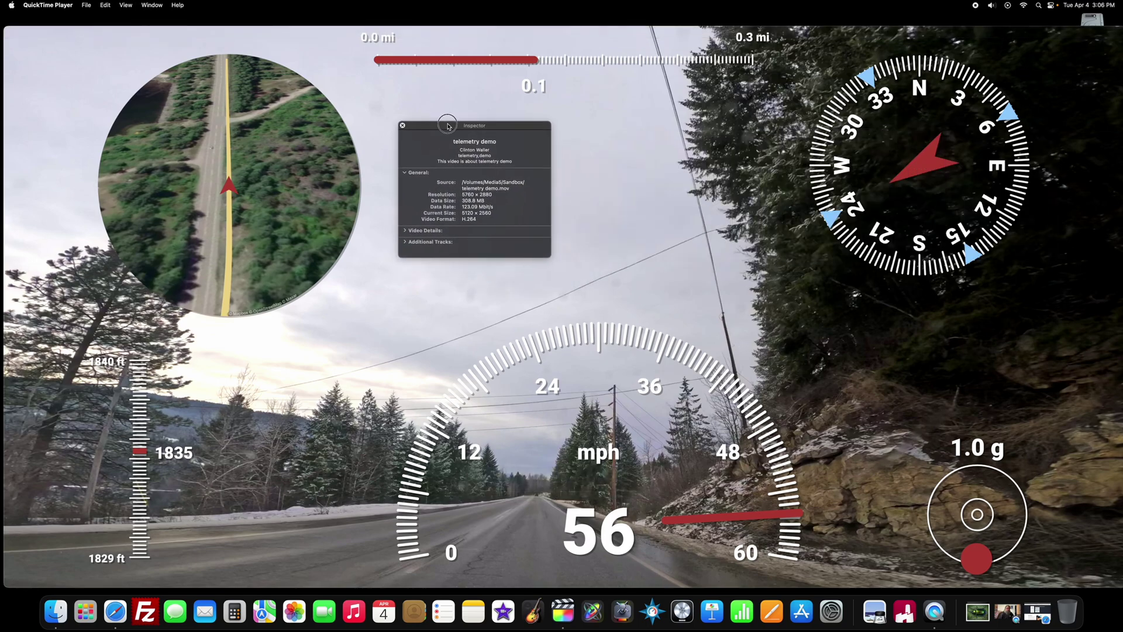
left_click(405, 232)
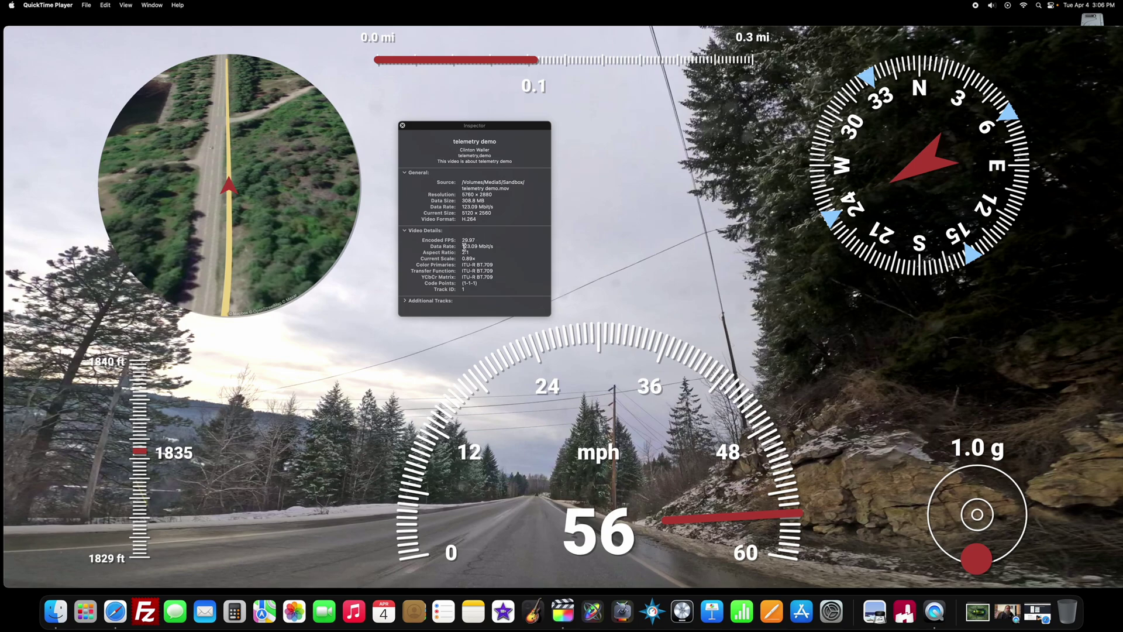
left_click(404, 301)
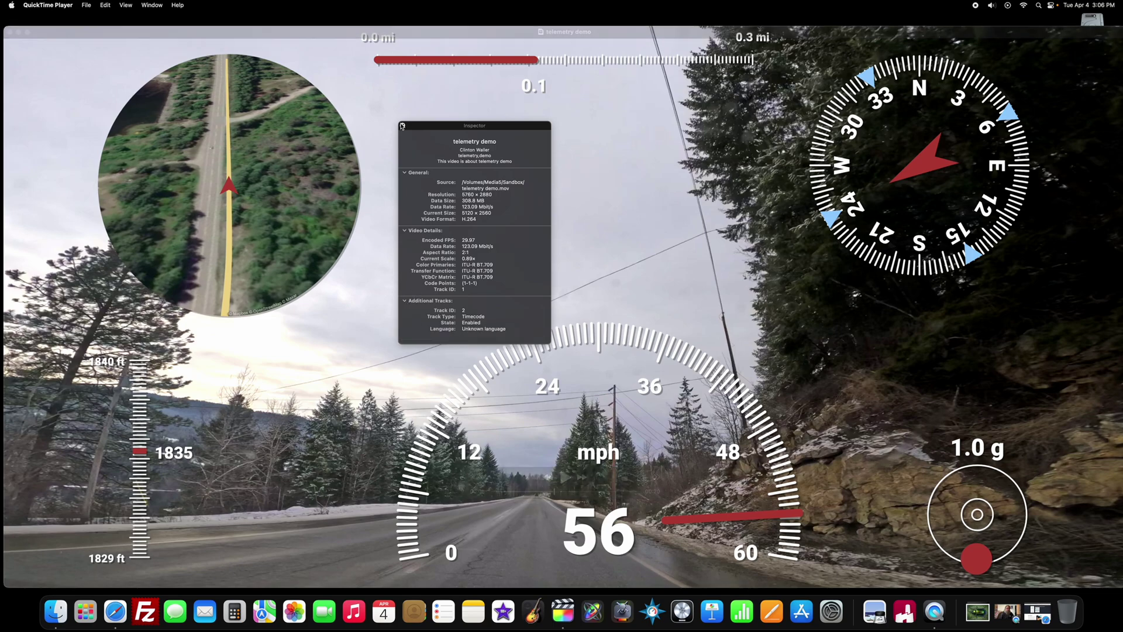
left_click_drag(440, 126, 464, 92)
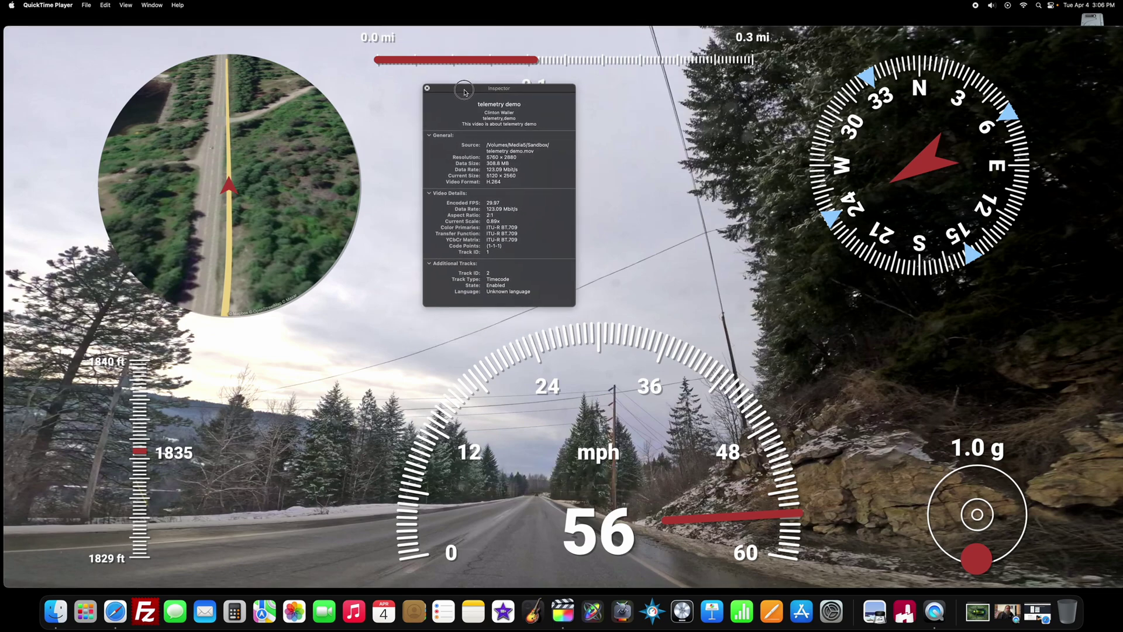